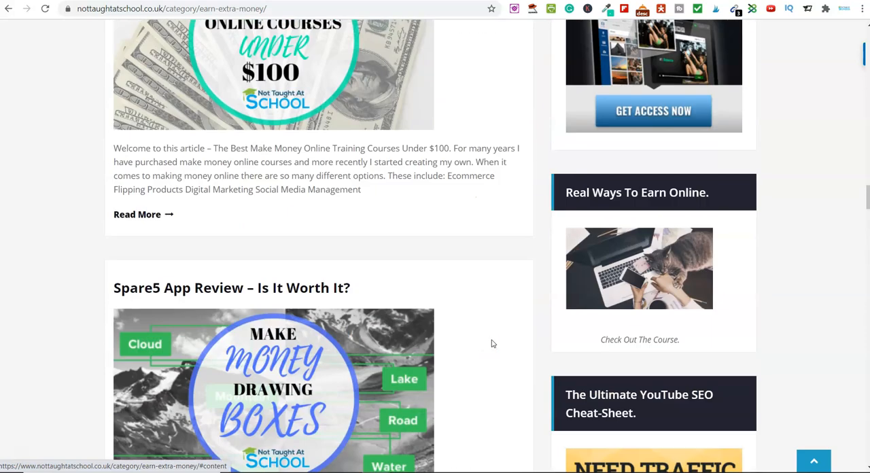
click(503, 319)
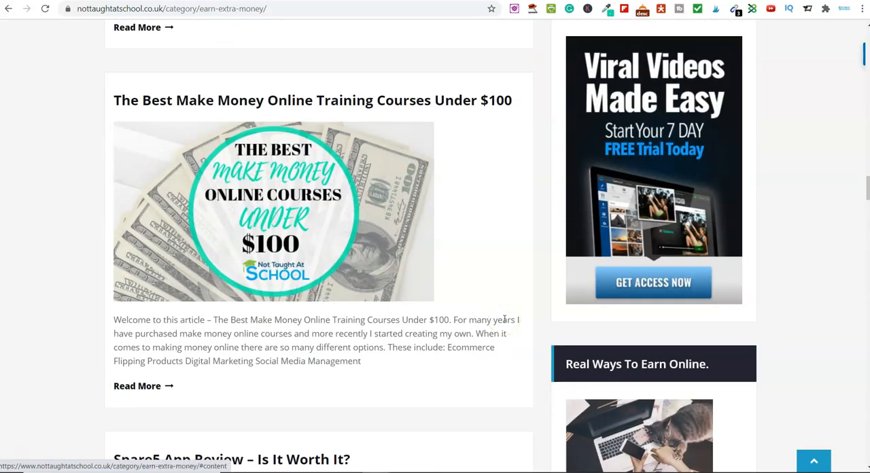
- Switch to Google Maps and extend the existing leeds query to search for "restaurants in leeds"
key(alt+Tab)
key(alt+Tab)
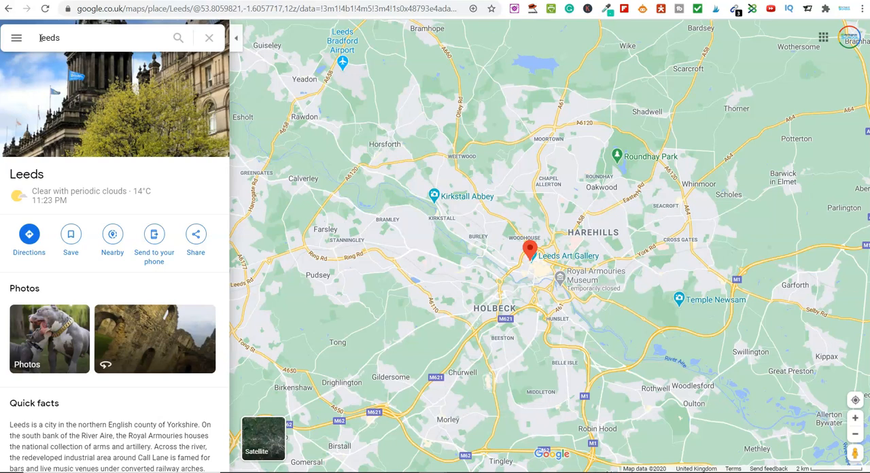
click(41, 38)
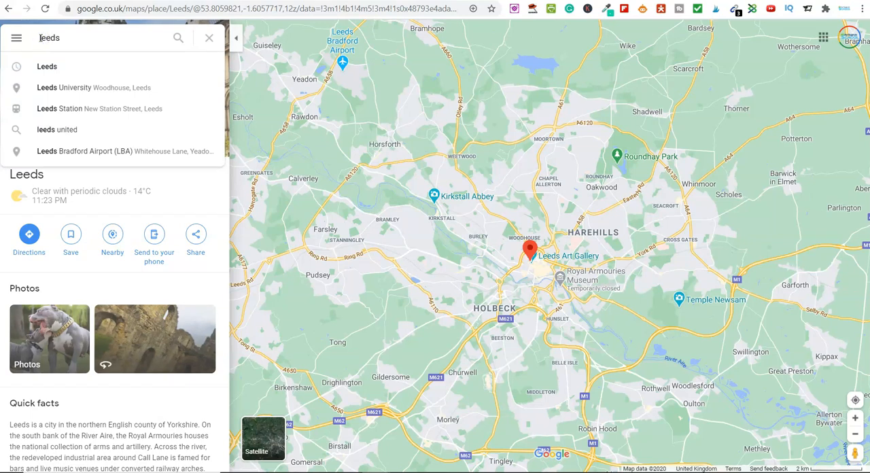
text(restauran)
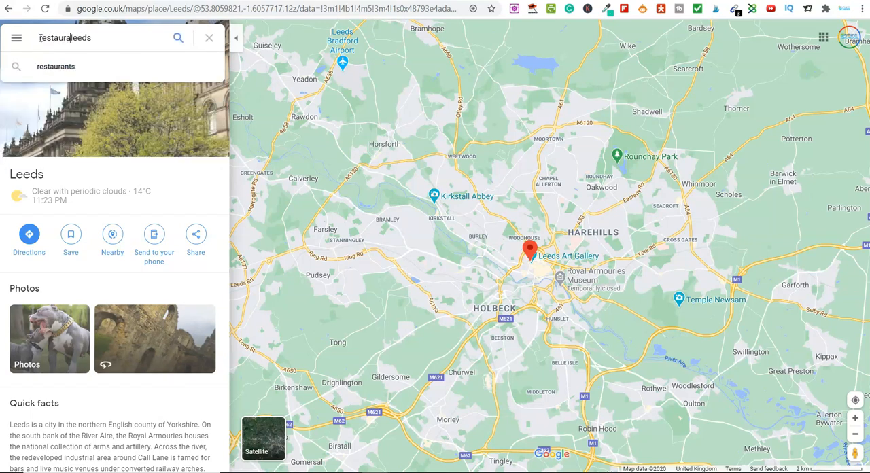
text(ts in)
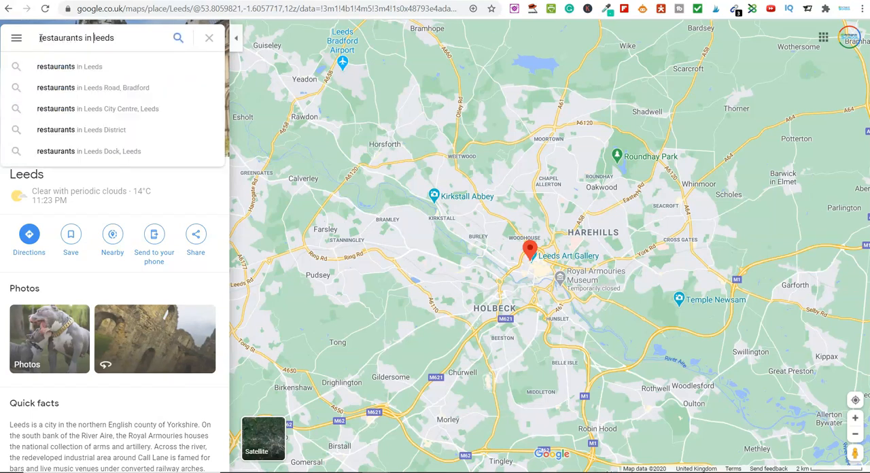
key(Return)
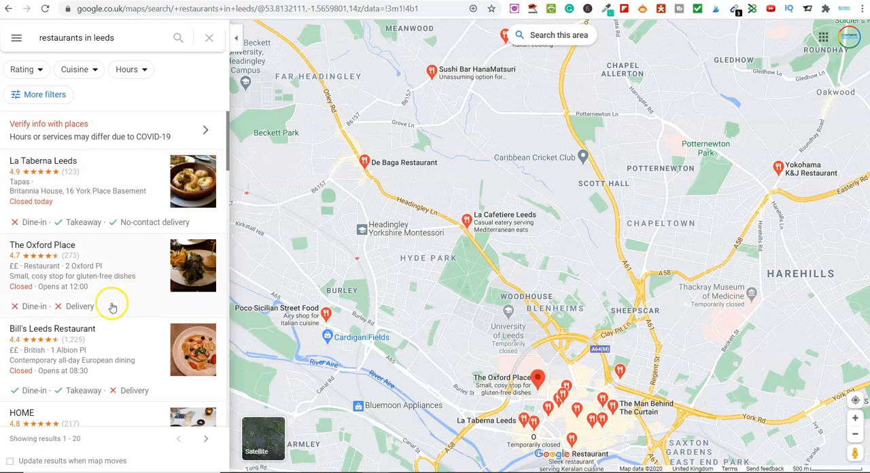
- Look through the first page of Leeds restaurant results, checking names, ratings and cuisines for a potential business to research
scroll(96, 321, down, 3)
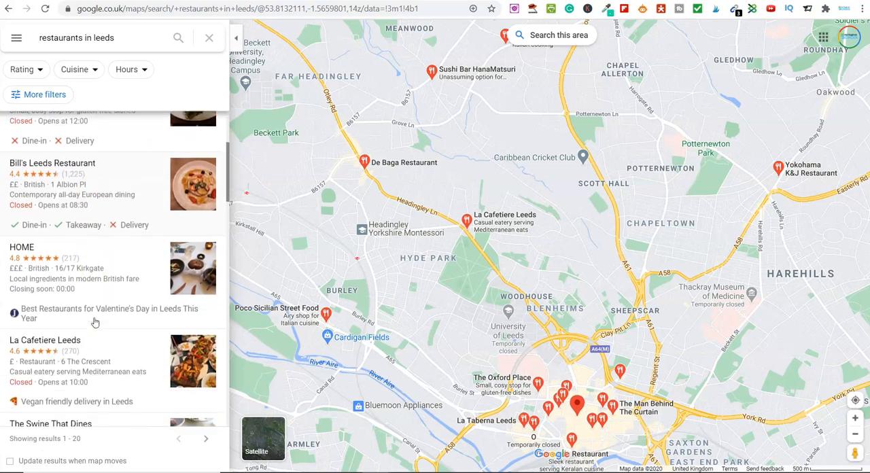
scroll(95, 322, down, 1)
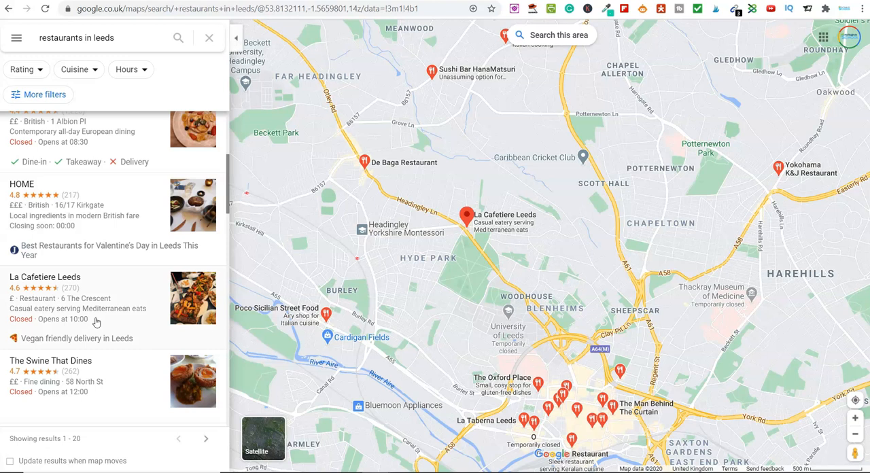
scroll(97, 322, down, 1)
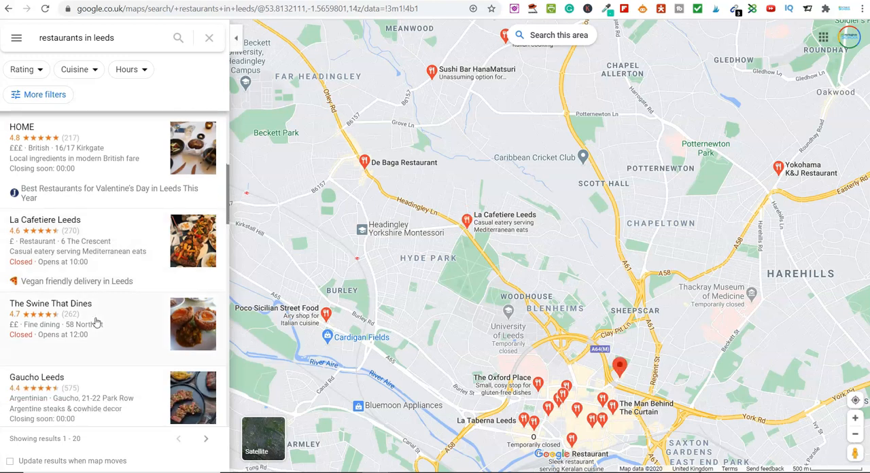
scroll(98, 320, down, 2)
scroll(97, 318, down, 2)
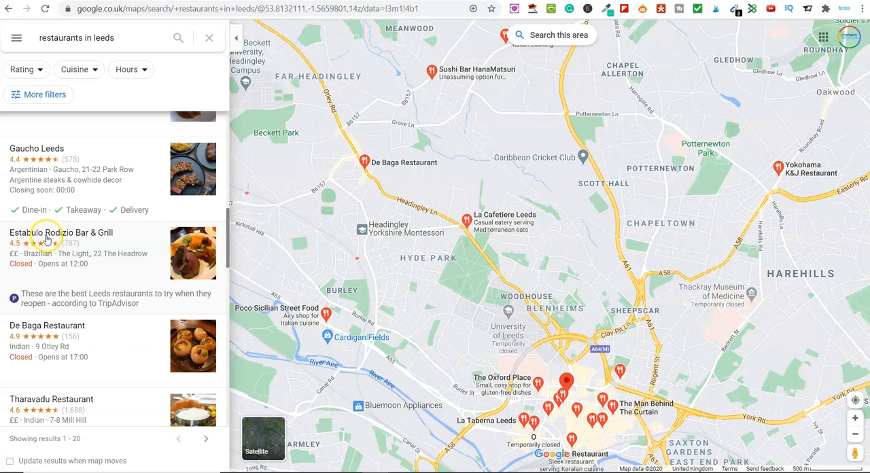
scroll(55, 243, down, 4)
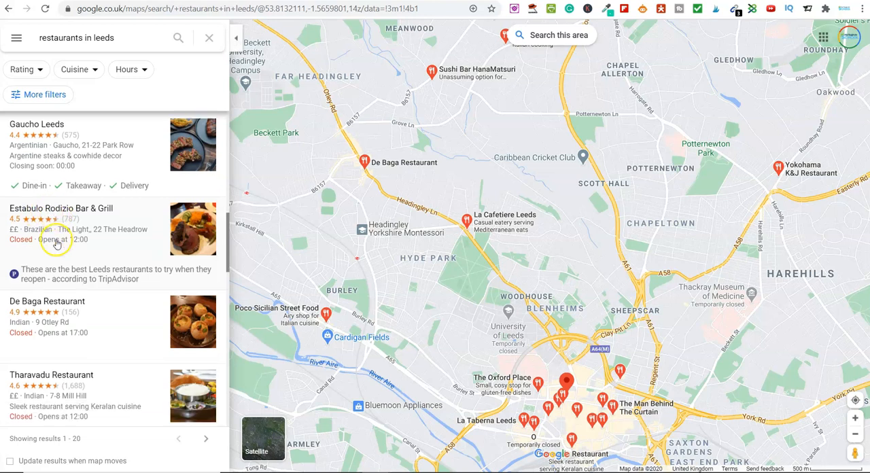
scroll(83, 306, down, 2)
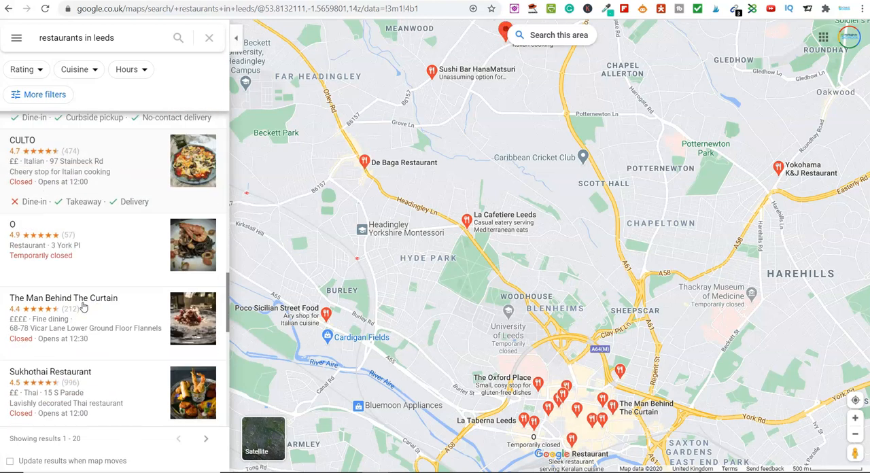
scroll(83, 306, down, 3)
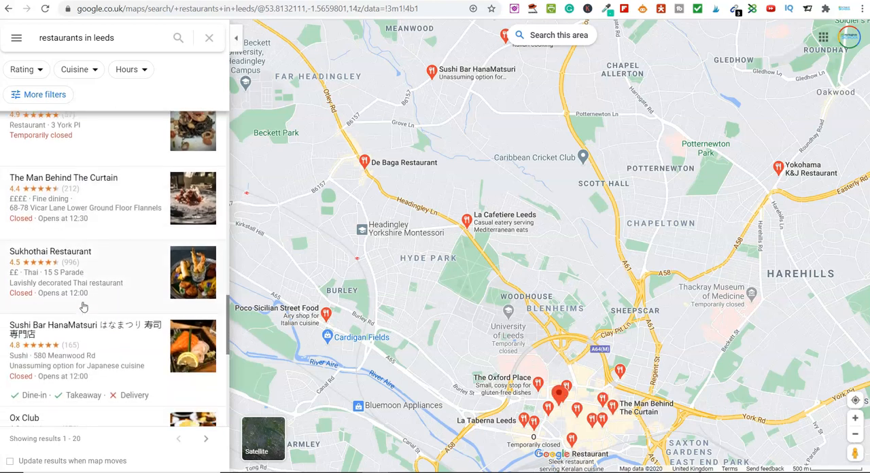
scroll(83, 306, down, 3)
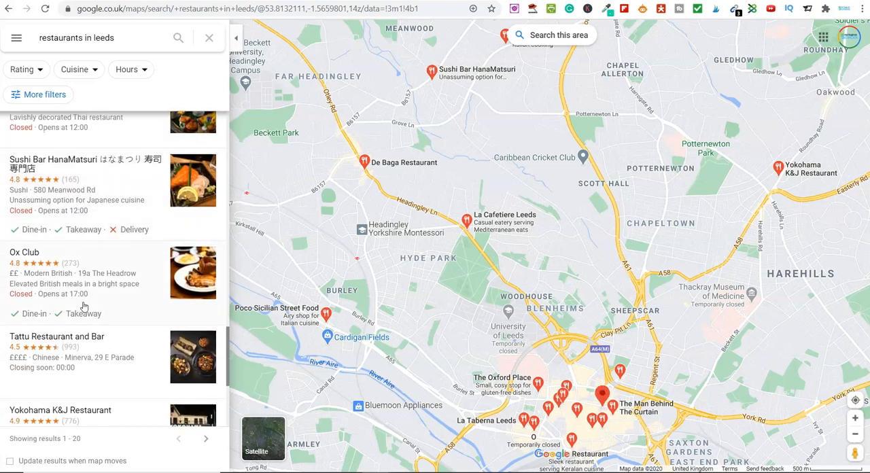
scroll(84, 307, down, 2)
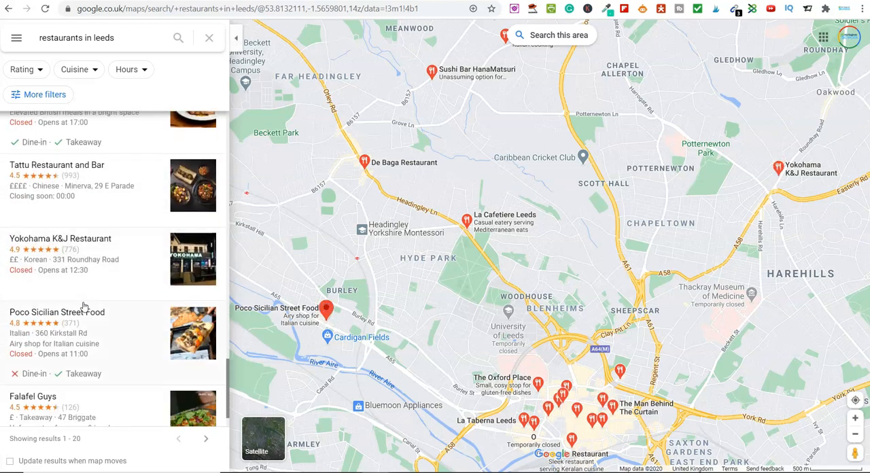
scroll(84, 306, down, 1)
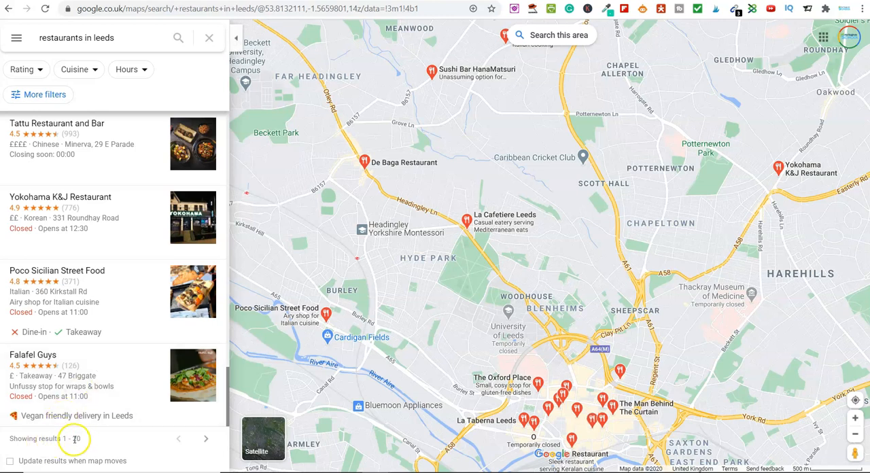
scroll(82, 387, up, 2)
scroll(82, 386, up, 2)
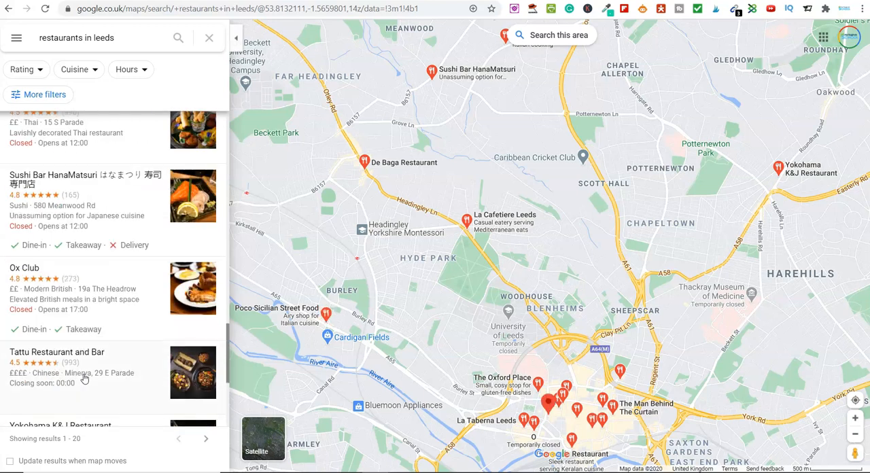
scroll(85, 379, up, 2)
scroll(84, 378, up, 2)
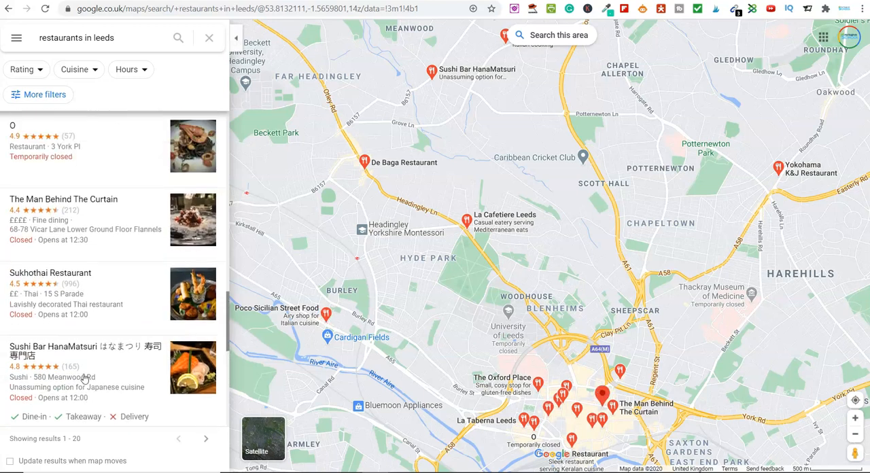
scroll(84, 379, up, 1)
scroll(85, 379, up, 2)
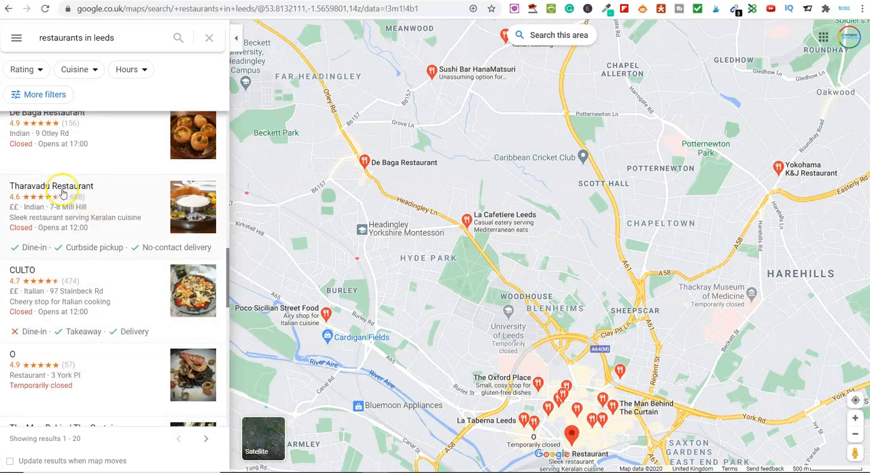
- Open the Tharavadu Restaurant listing and visit its website, tharavadurestaurants.com
click(60, 189)
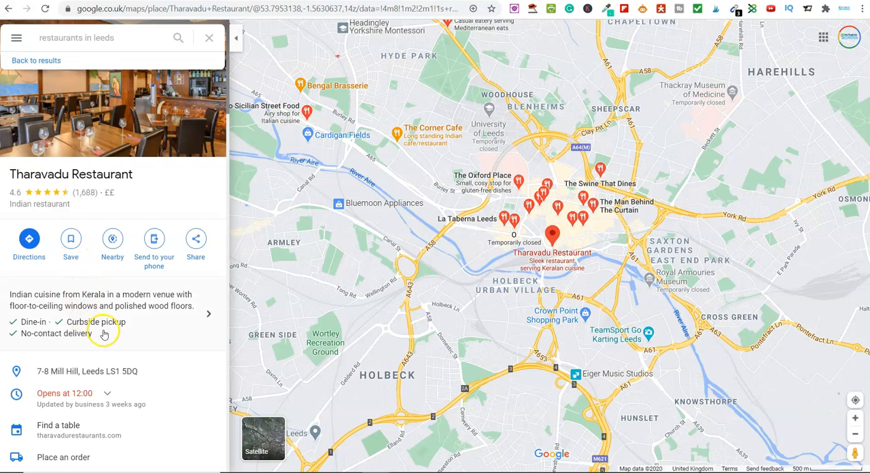
scroll(105, 333, down, 5)
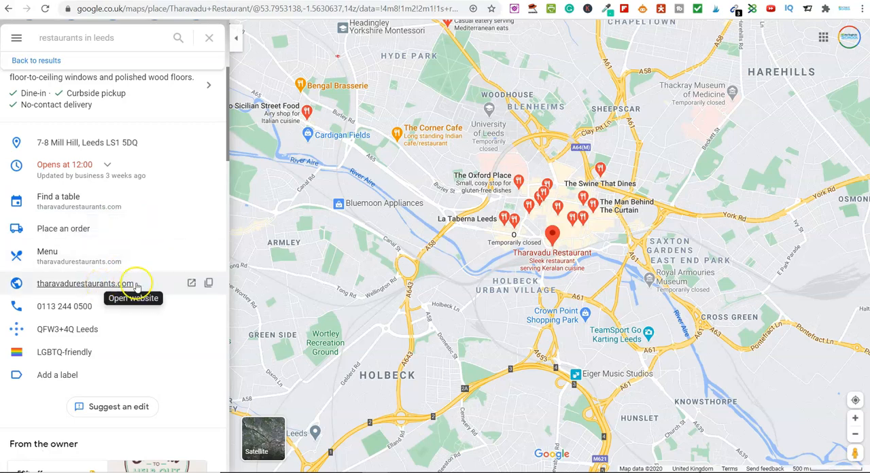
click(191, 283)
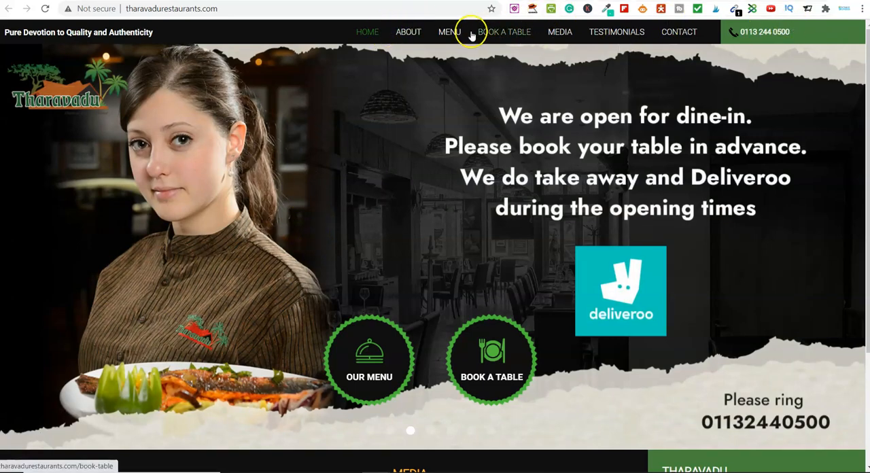
- Open the restaurant's Facebook page from its website's social media links and close the page's chat pop-up
scroll(375, 270, down, 3)
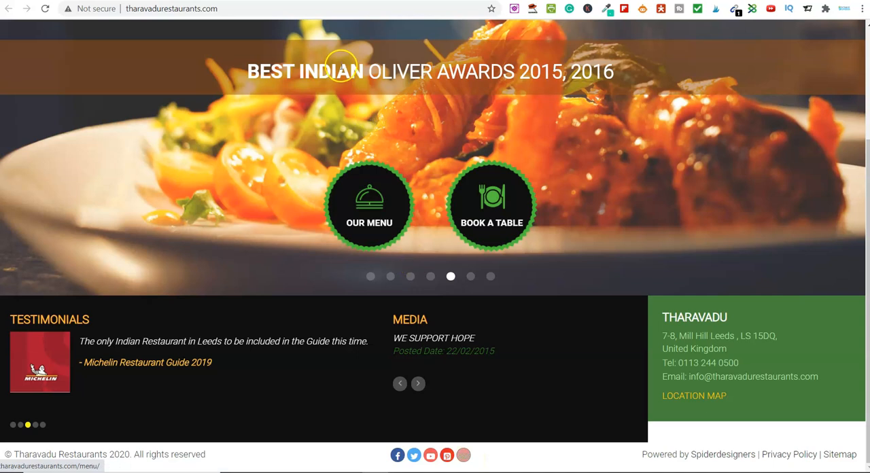
click(431, 456)
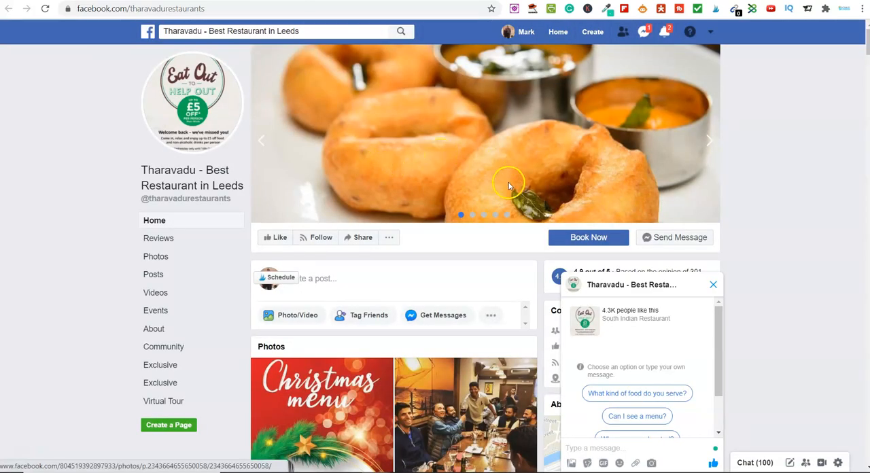
click(714, 287)
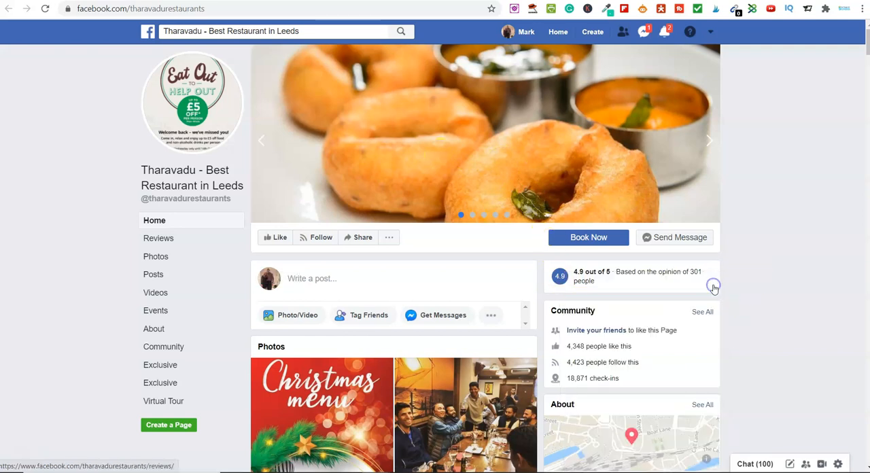
- Examine the restaurant's Facebook page, including its community figures, business details, photos and how often and what it posts
scroll(535, 338, down, 2)
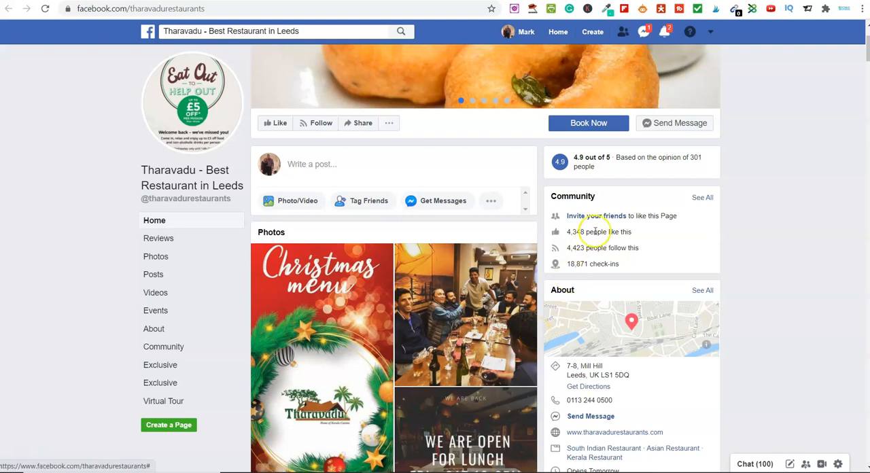
scroll(540, 297, down, 2)
scroll(541, 297, down, 5)
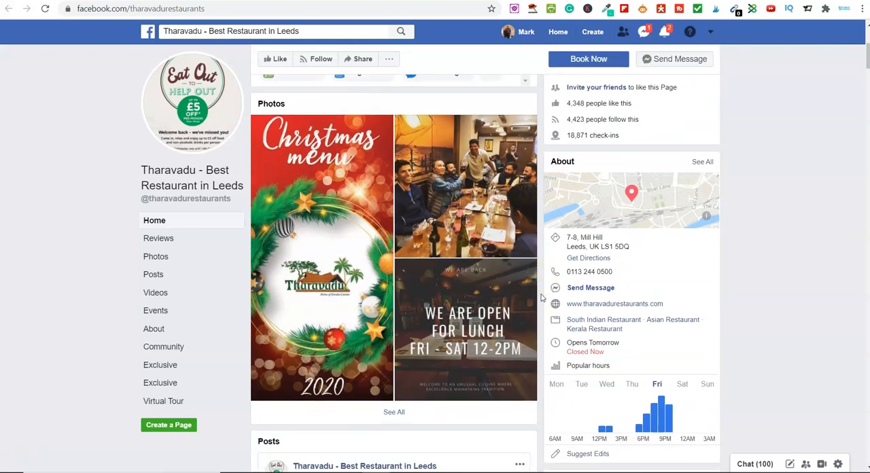
scroll(540, 297, down, 1)
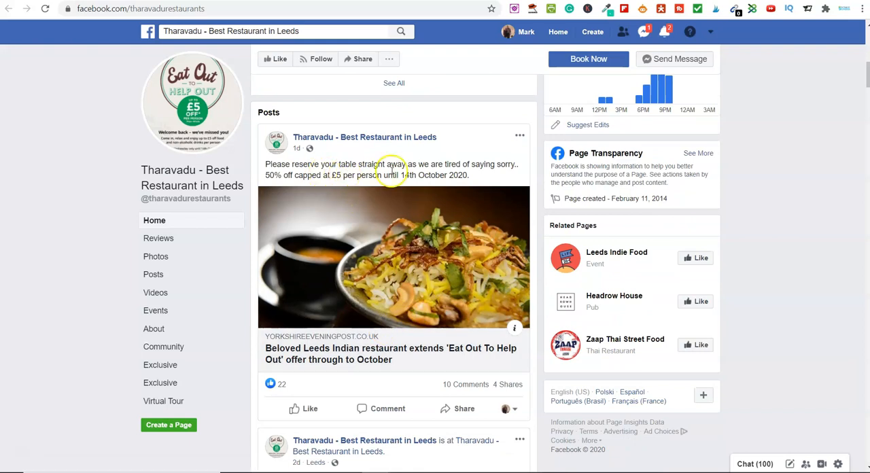
scroll(408, 316, down, 4)
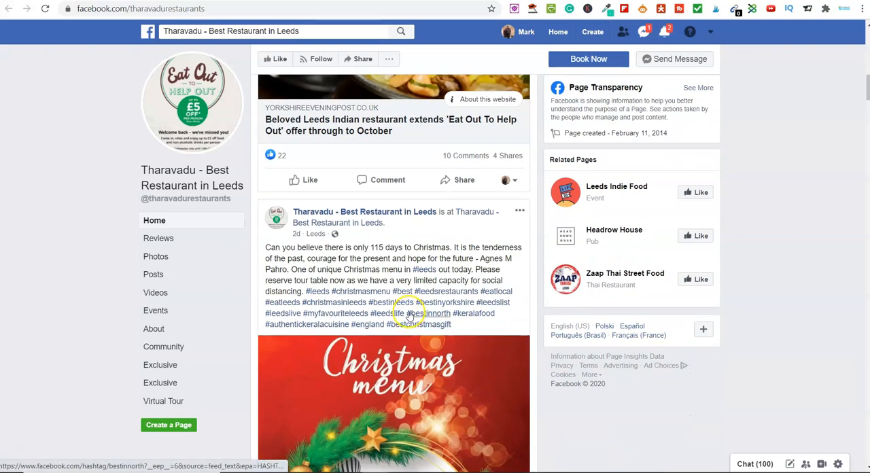
scroll(408, 316, down, 1)
scroll(408, 316, down, 1)
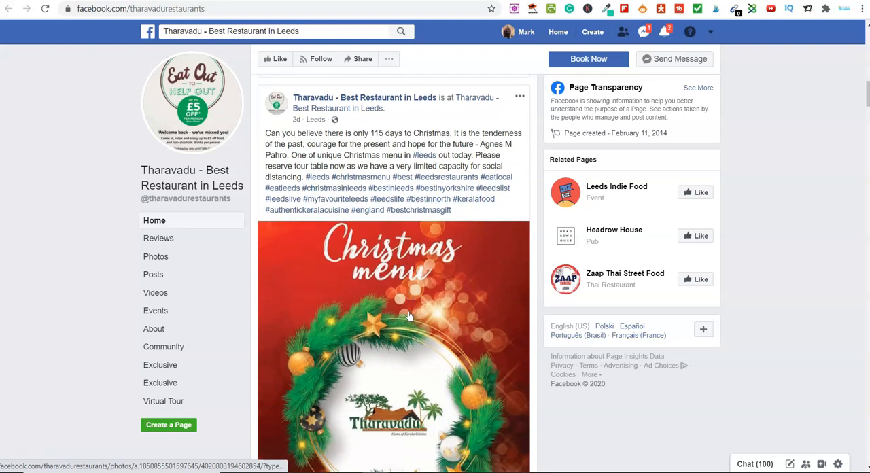
scroll(406, 323, down, 2)
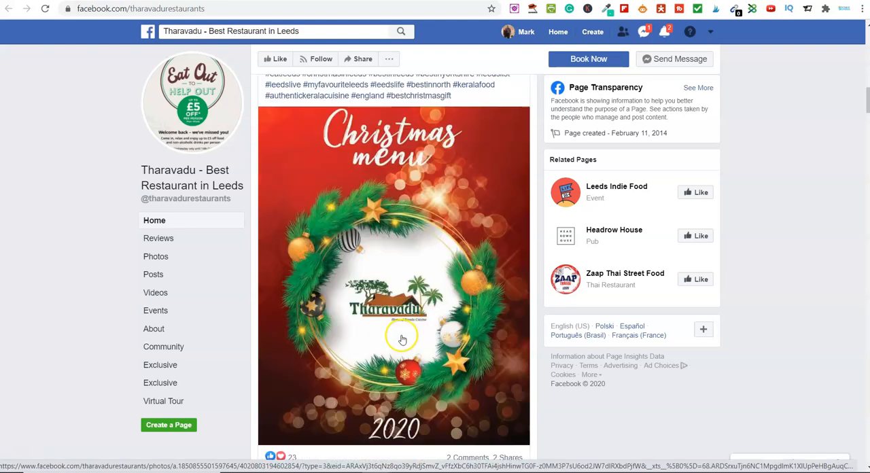
scroll(403, 333, down, 2)
scroll(403, 333, down, 10)
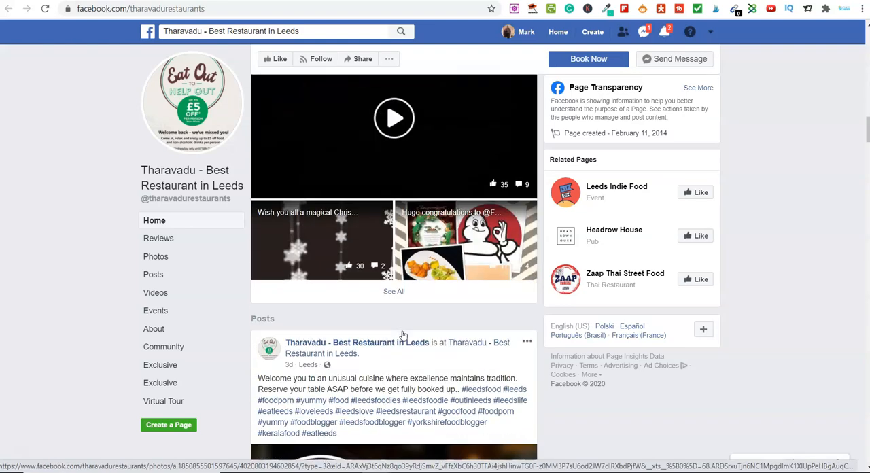
scroll(403, 333, down, 7)
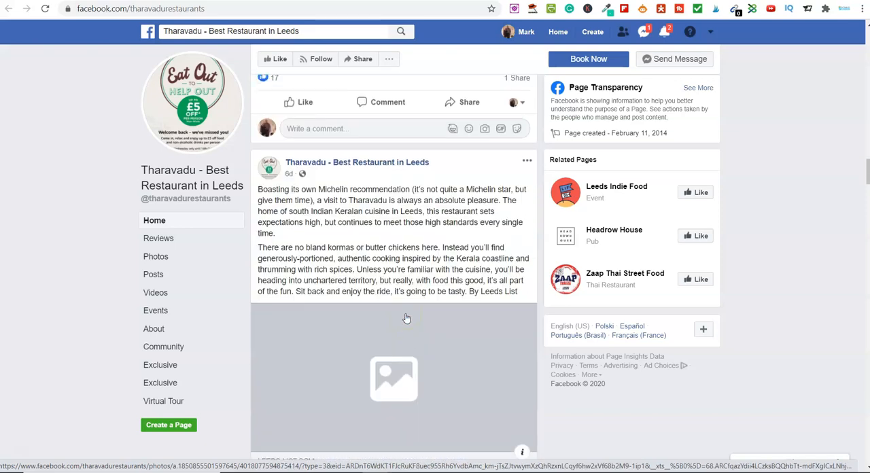
scroll(406, 331, down, 8)
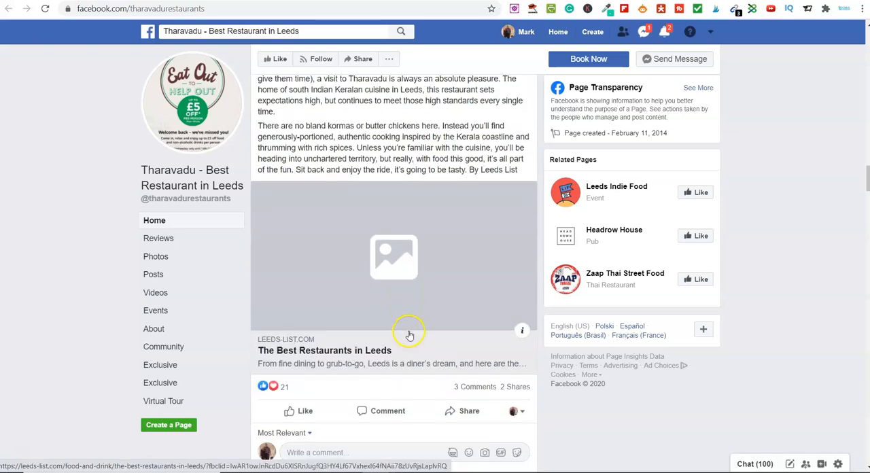
scroll(410, 333, down, 10)
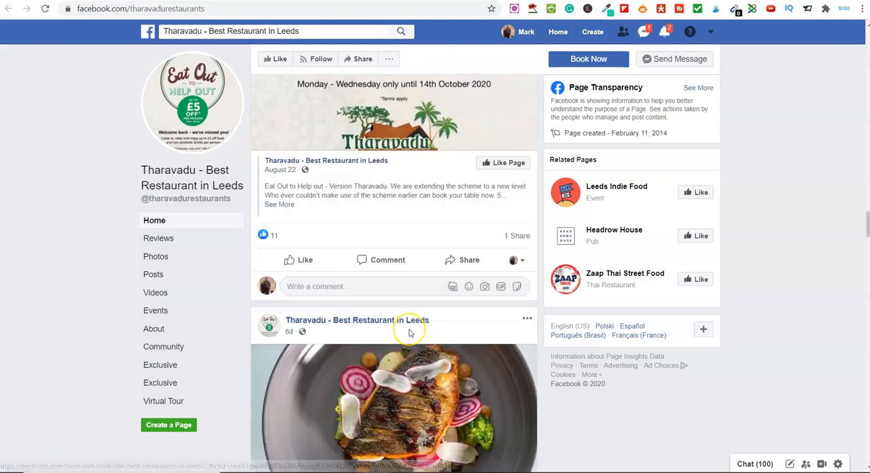
- Examine the restaurant's late-August Facebook posts, comparing their dates, offers, images, repeated content and engagement
scroll(410, 333, down, 10)
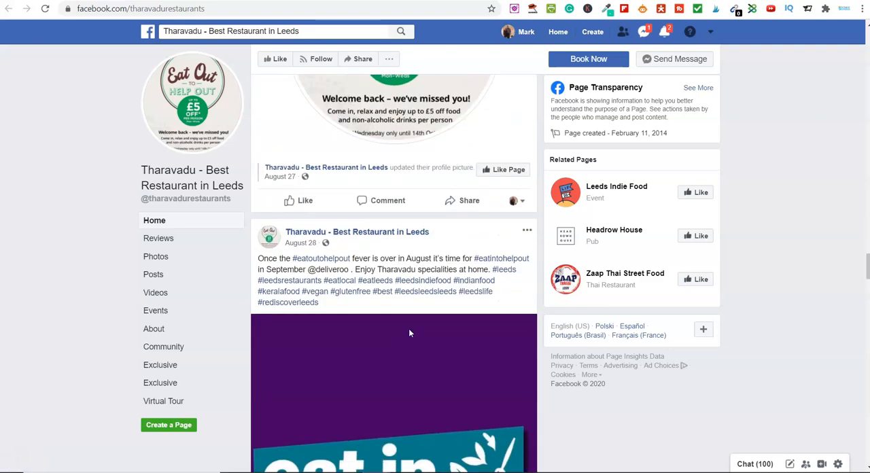
scroll(410, 333, down, 10)
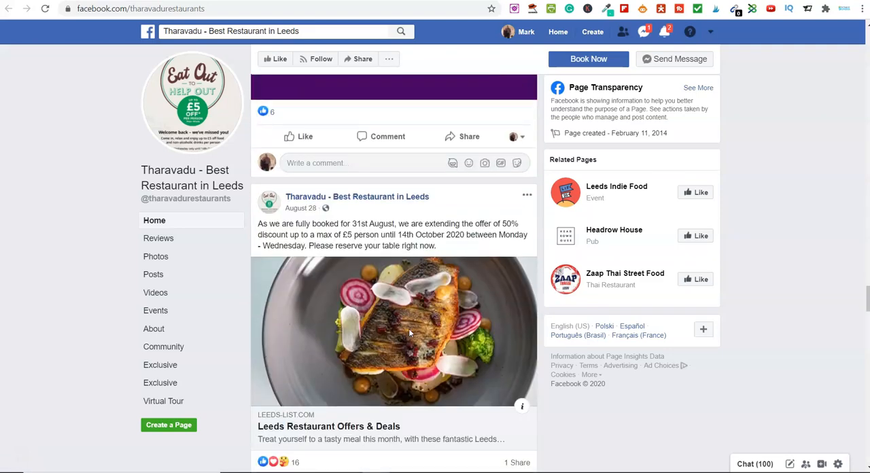
scroll(410, 334, down, 2)
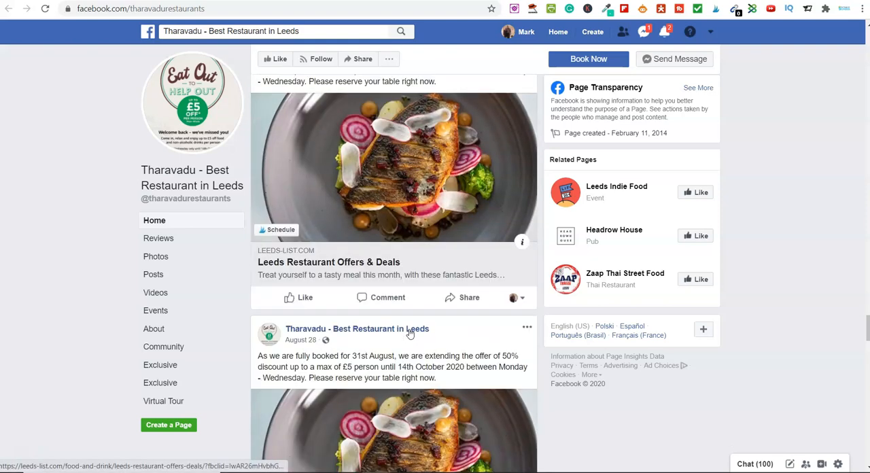
scroll(409, 333, down, 3)
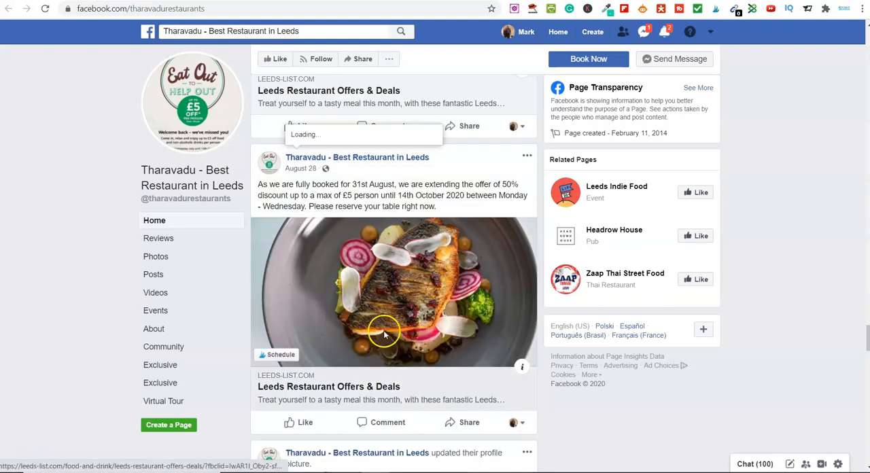
scroll(384, 335, up, 4)
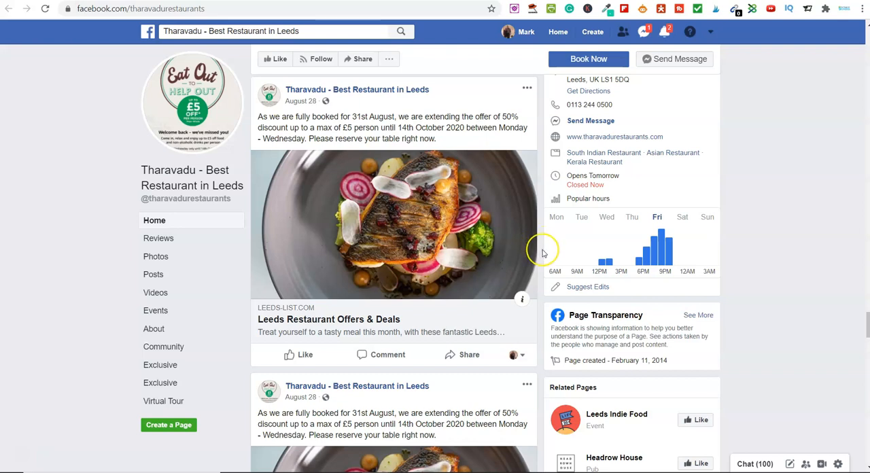
scroll(542, 253, down, 3)
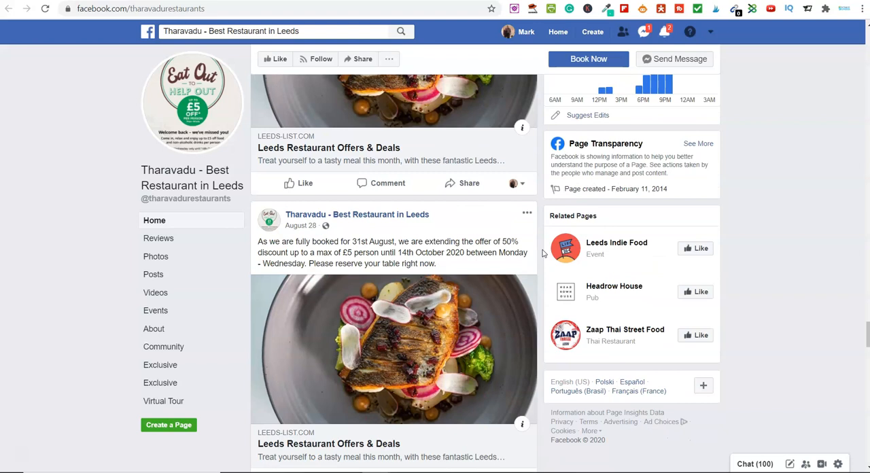
scroll(542, 253, down, 15)
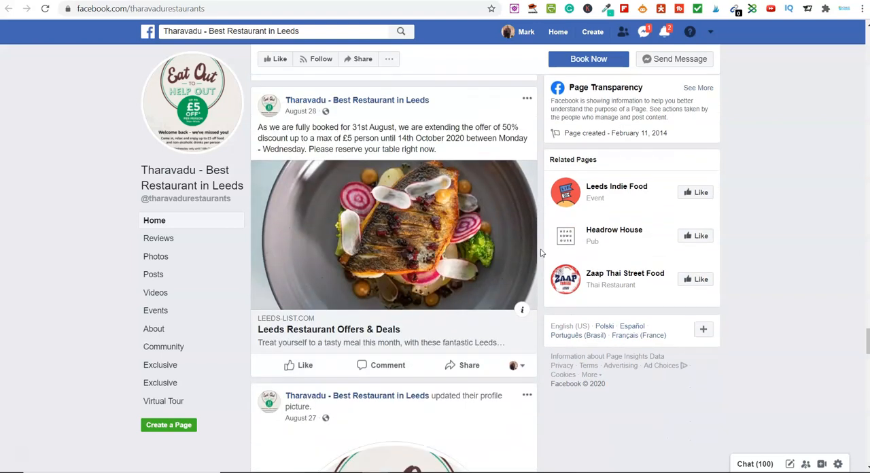
scroll(538, 253, down, 2)
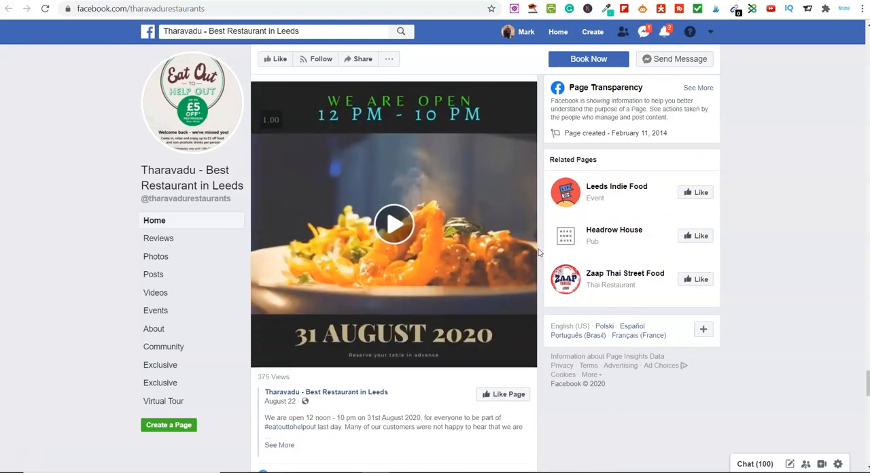
- Watch the 31 August 2020 opening-hours video post, then review the surrounding Facebook posts and their likes, comments and shares
scroll(538, 252, up, 1)
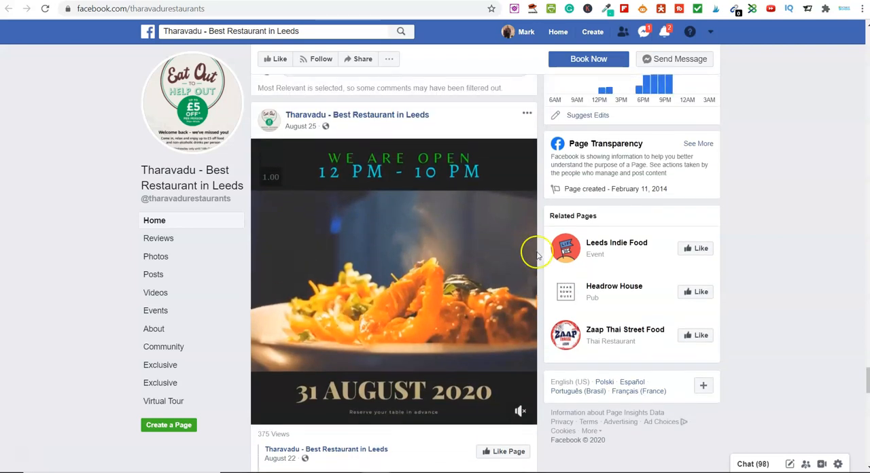
mouse_move(536, 256)
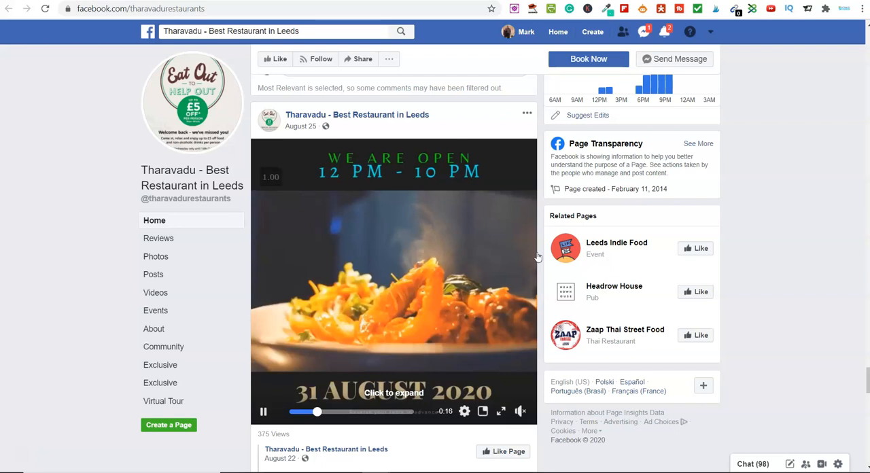
mouse_move(422, 282)
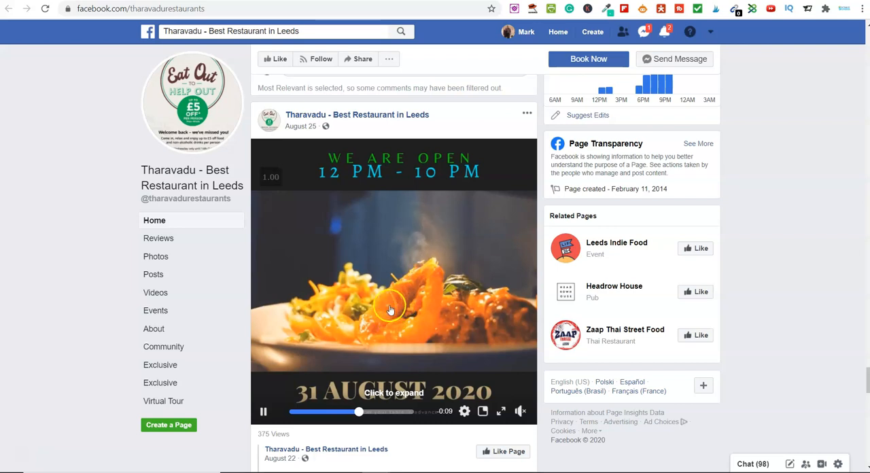
scroll(544, 317, down, 3)
scroll(543, 318, down, 5)
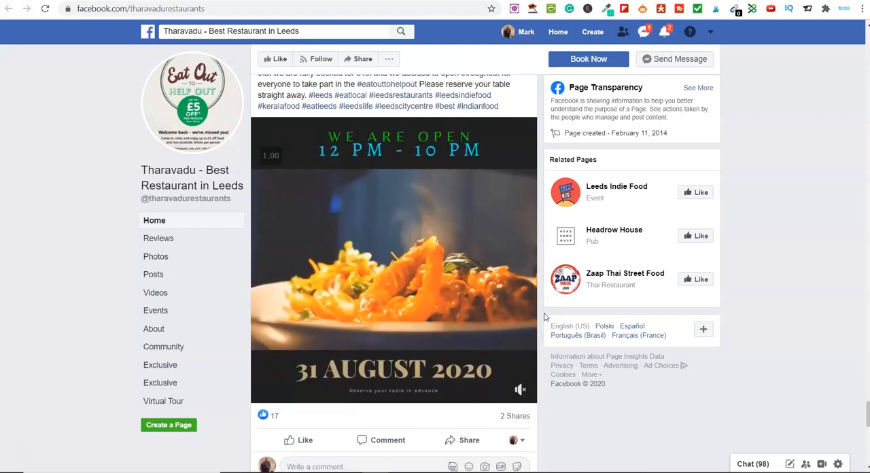
scroll(544, 317, down, 3)
scroll(544, 318, down, 8)
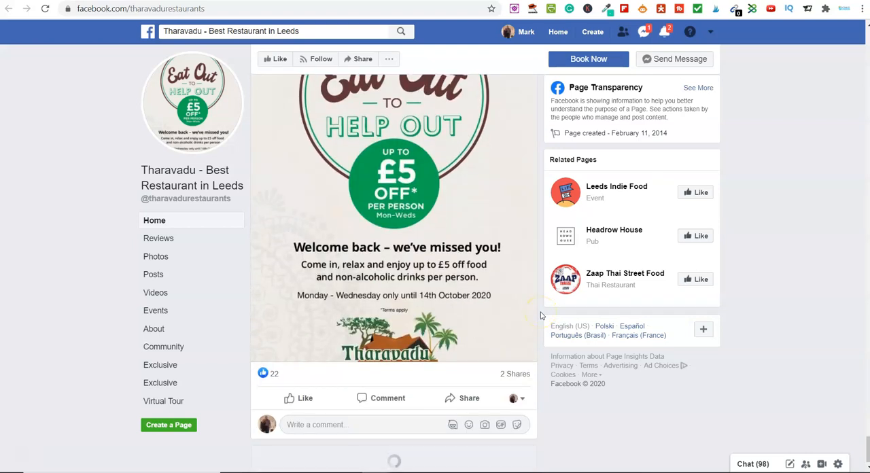
scroll(542, 315, up, 20)
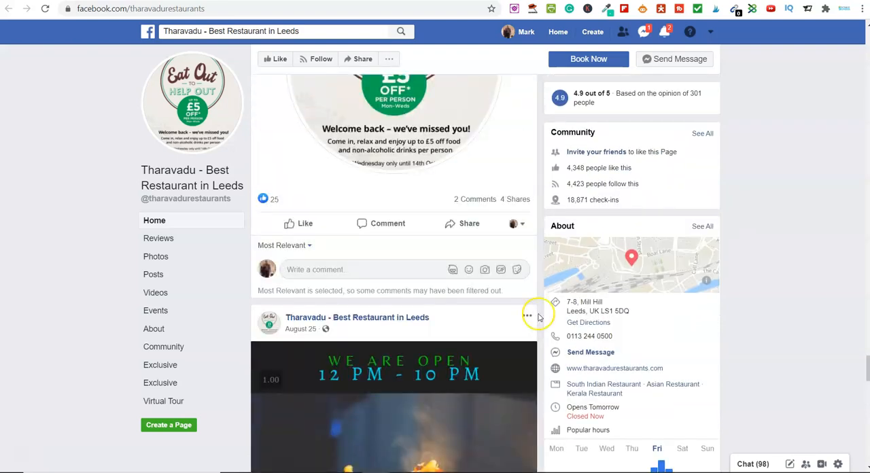
scroll(538, 316, up, 10)
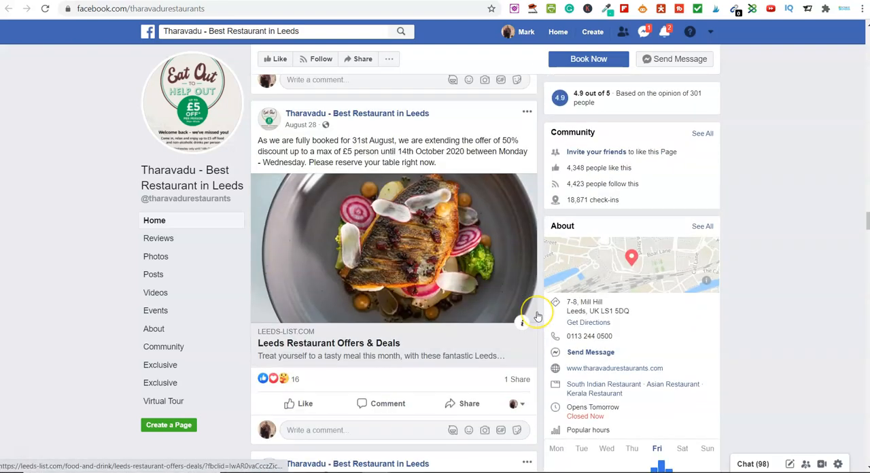
scroll(537, 316, up, 1)
scroll(537, 316, up, 5)
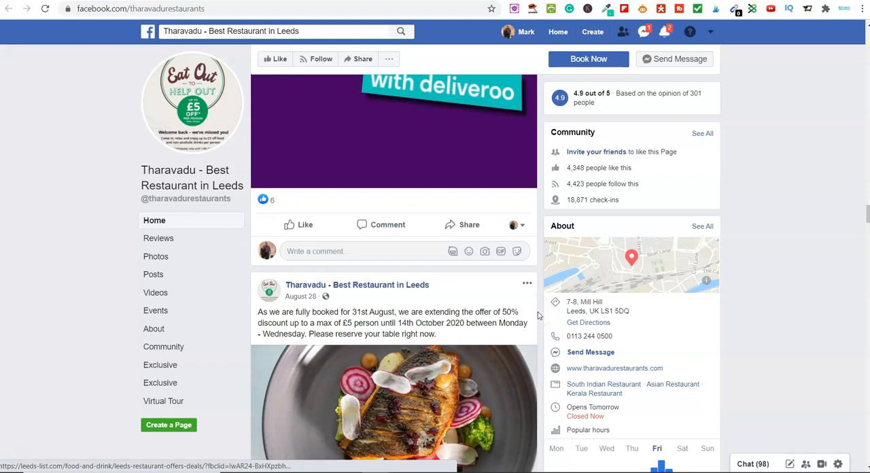
scroll(538, 316, up, 4)
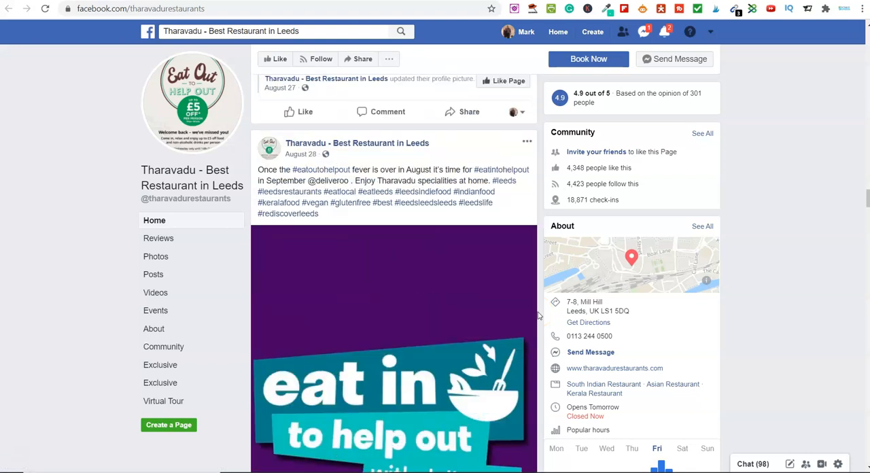
- Switch to the Tharavadu Restaurant YouTube channel and examine its list of uploaded videos, including their views and ages
click(380, 1)
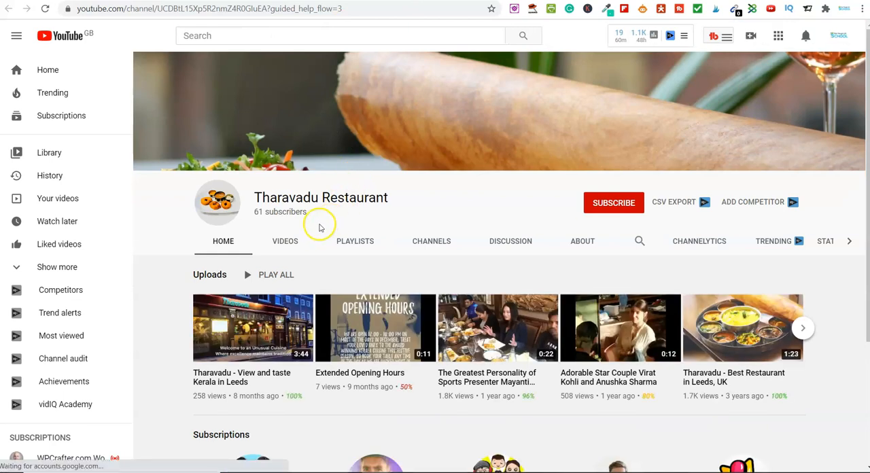
click(289, 235)
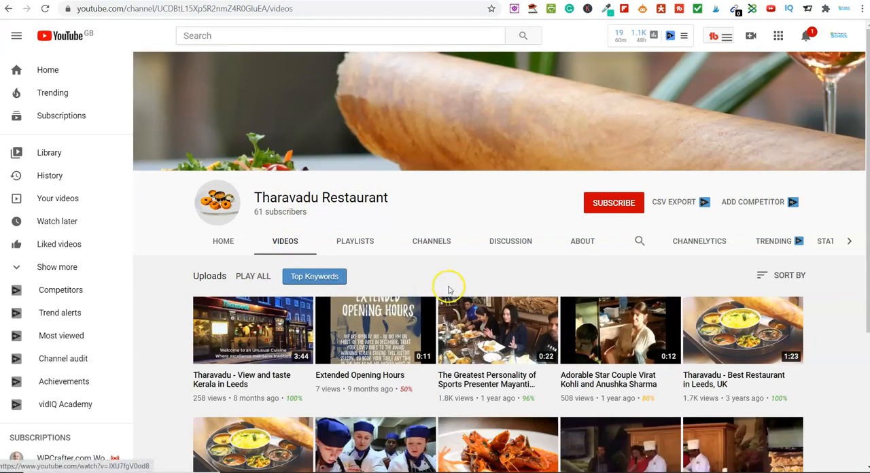
scroll(430, 286, down, 2)
scroll(430, 284, down, 1)
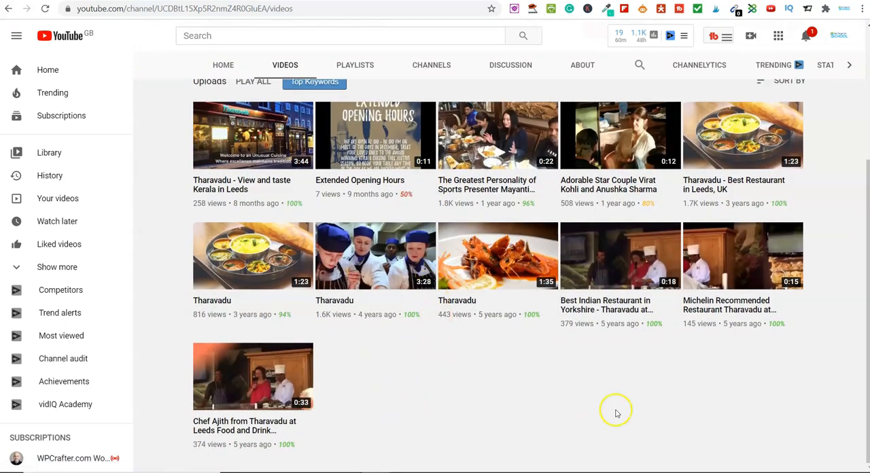
scroll(460, 415, up, 1)
scroll(461, 417, up, 1)
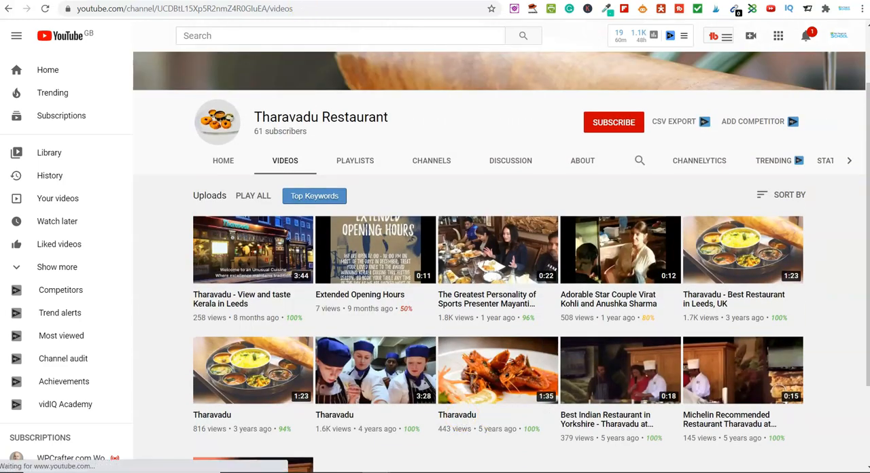
- Switch back to Google Maps, return to the "restaurants in leeds" results and look through the listed restaurants
key(ctrl+Tab)
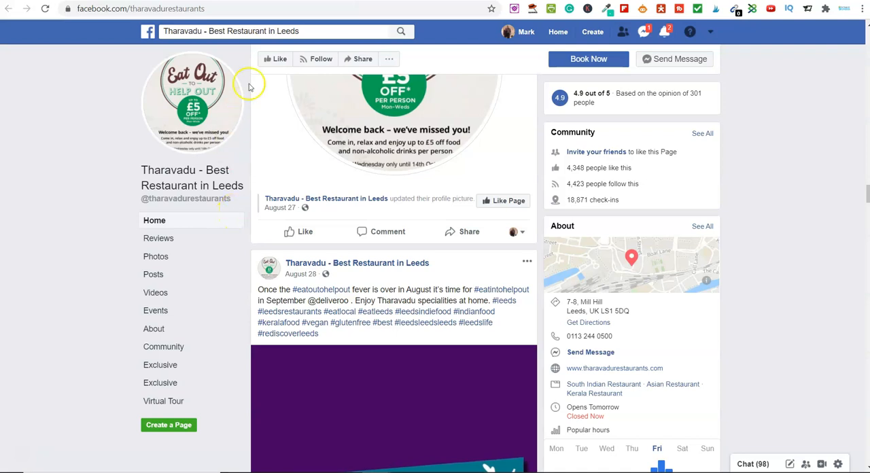
key(ctrl+Tab)
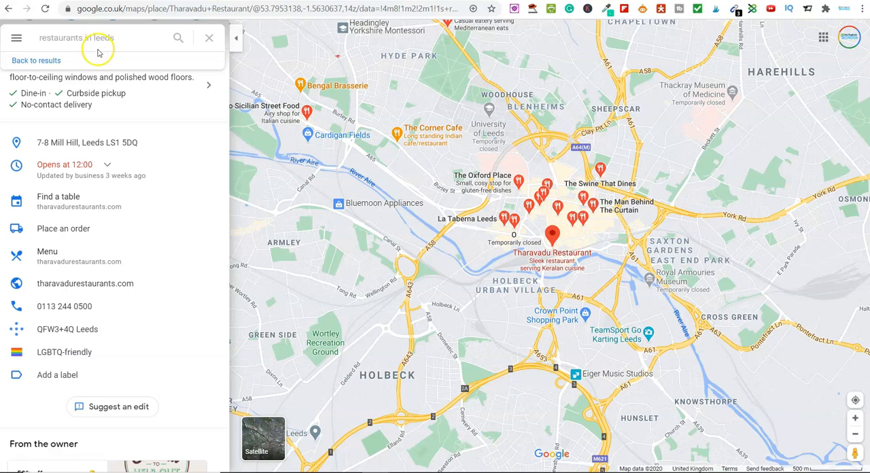
click(15, 39)
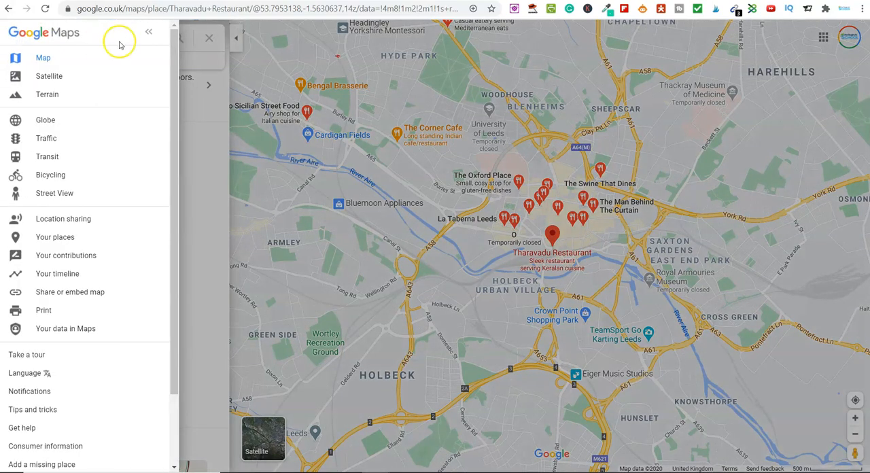
click(148, 32)
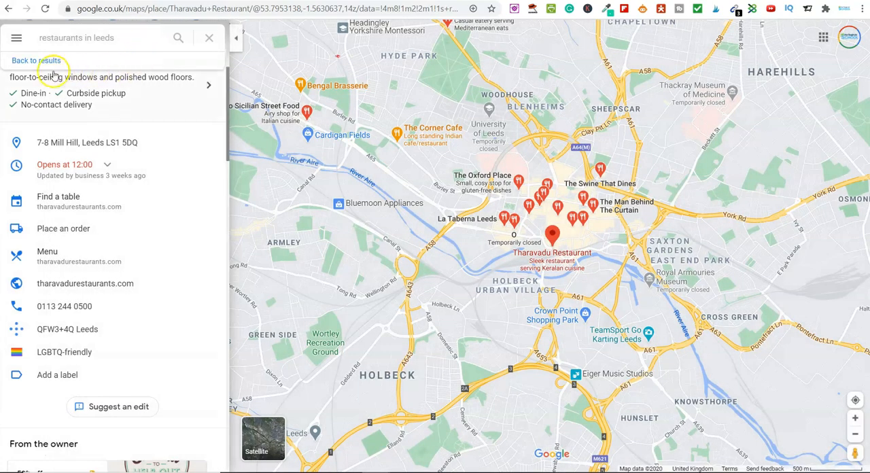
click(31, 61)
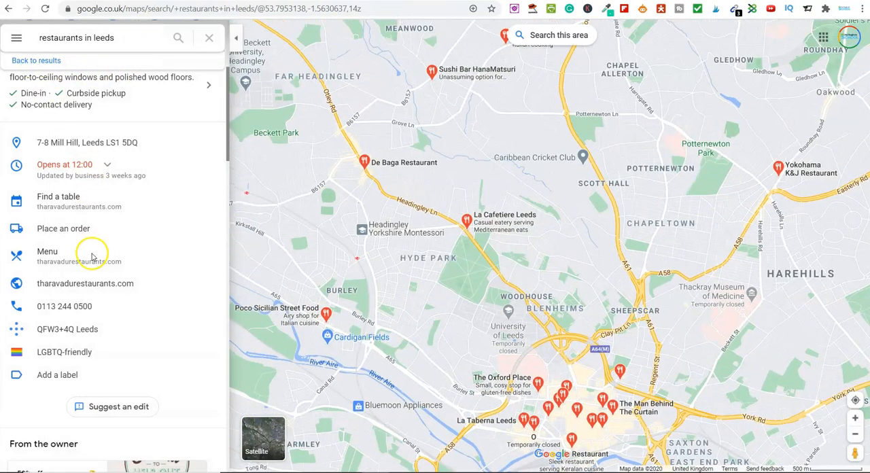
scroll(93, 313, down, 2)
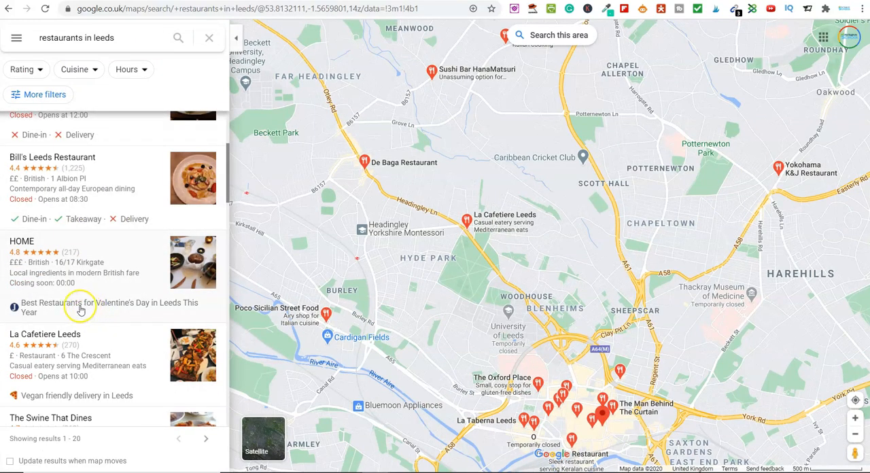
scroll(86, 325, down, 2)
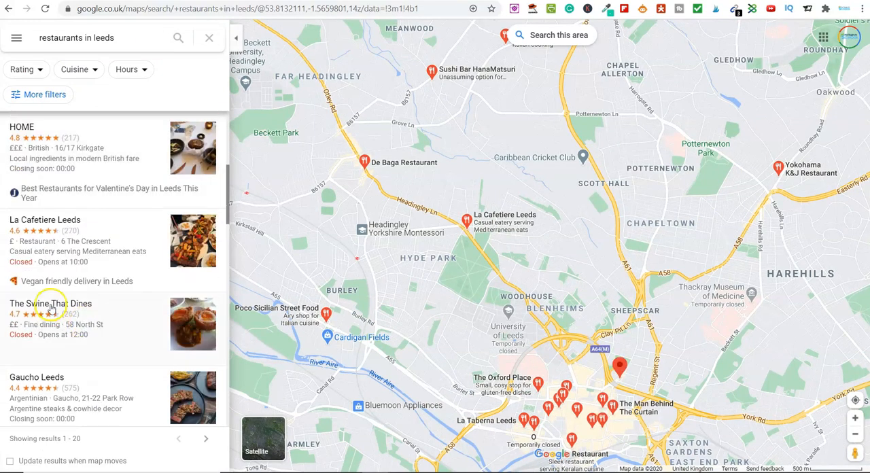
scroll(48, 312, down, 3)
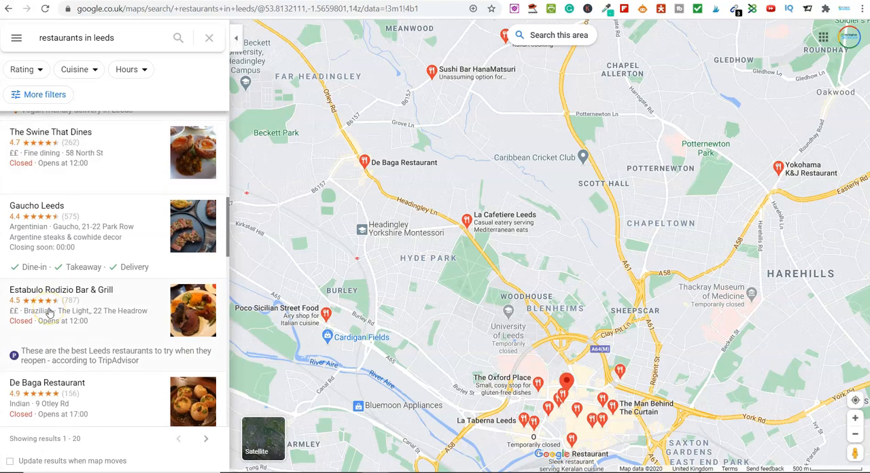
scroll(49, 312, down, 2)
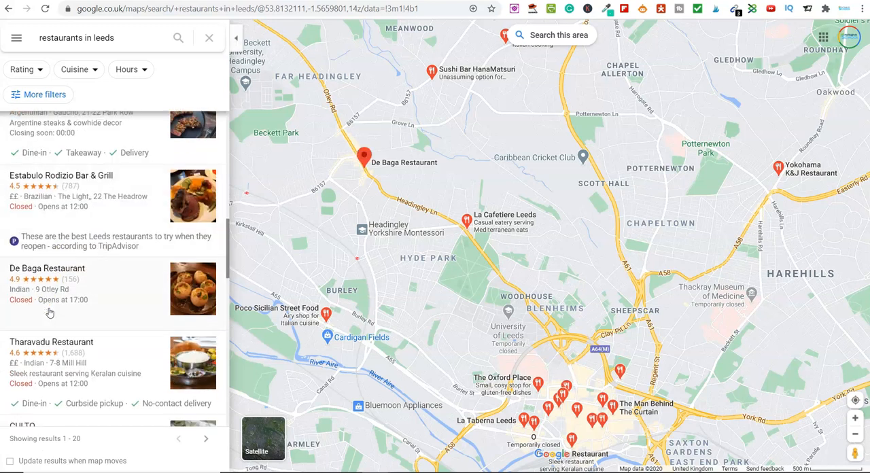
scroll(49, 312, down, 2)
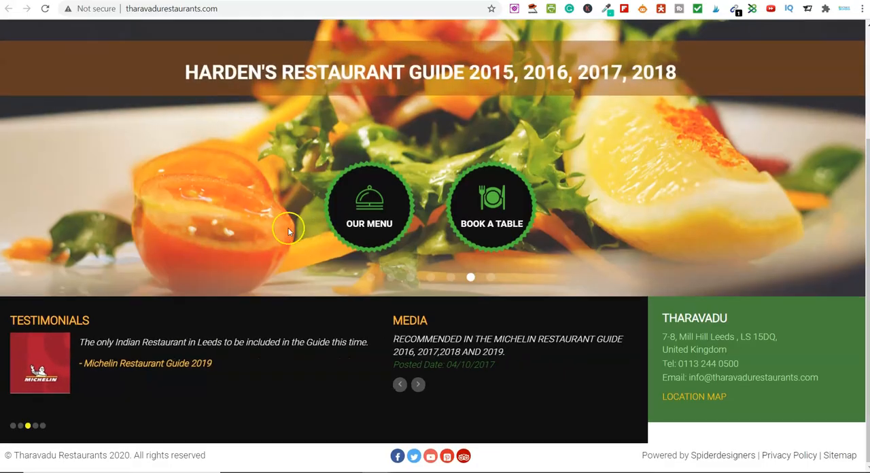
- Return to the restaurant's Facebook page to recheck its recent promotional posts, then switch back to tharavadurestaurants.com
scroll(286, 223, up, 3)
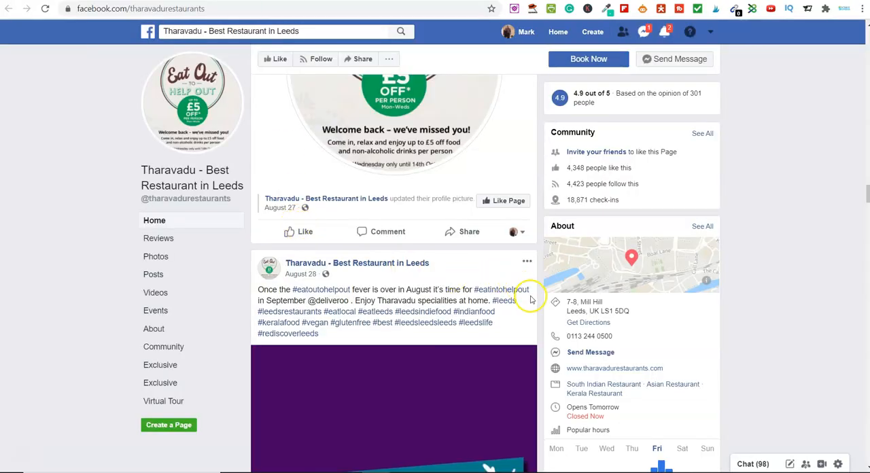
scroll(533, 300, up, 1)
scroll(532, 300, down, 1)
scroll(532, 300, up, 3)
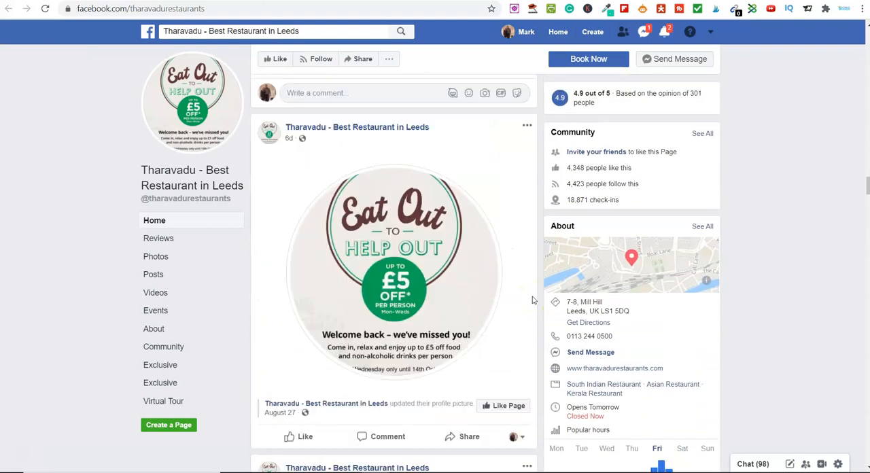
scroll(533, 299, up, 1)
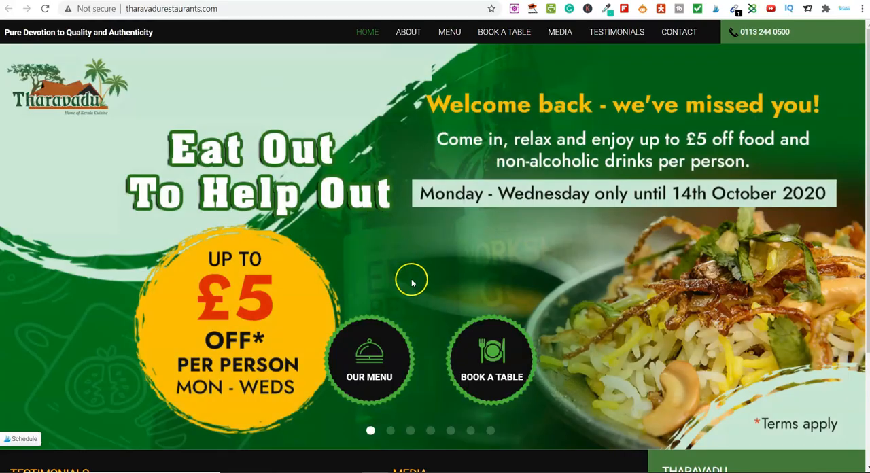
scroll(412, 278, down, 3)
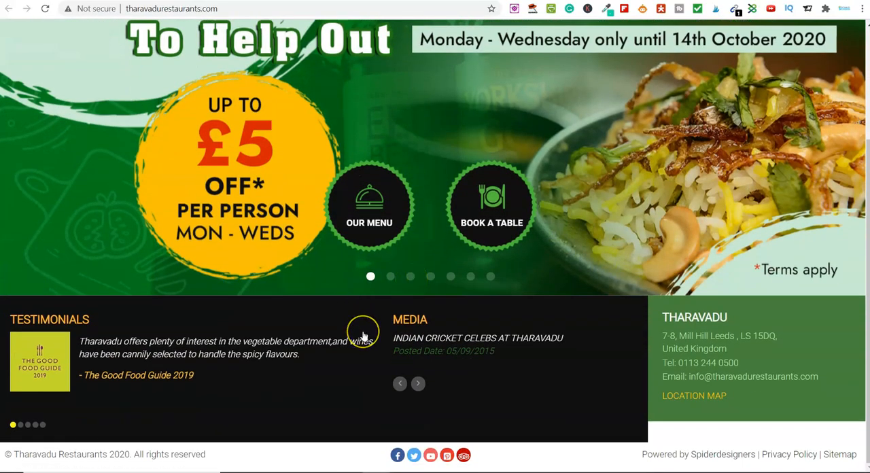
- Review the Tharavadu website's home page again, then switch to its Facebook page and look over the recent posts
scroll(364, 333, up, 3)
scroll(364, 336, down, 3)
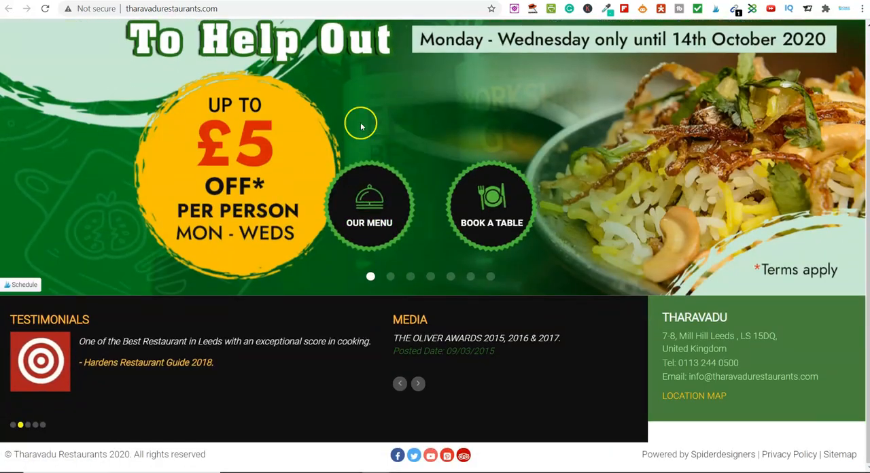
scroll(394, 288, up, 3)
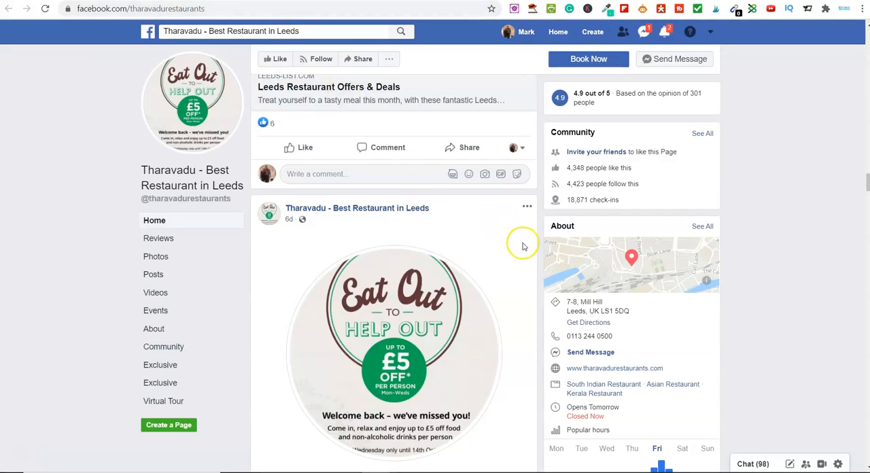
scroll(523, 247, down, 2)
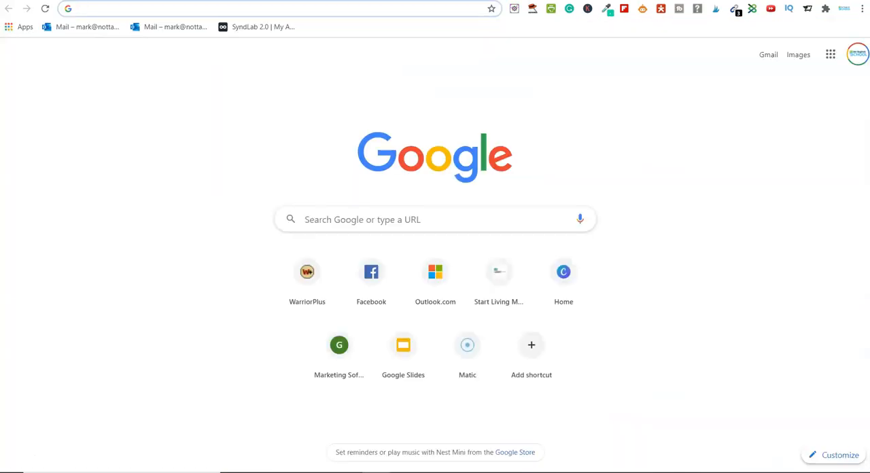
- Open the vidnami.com website from the blank browser page
click(406, 10)
text(vi)
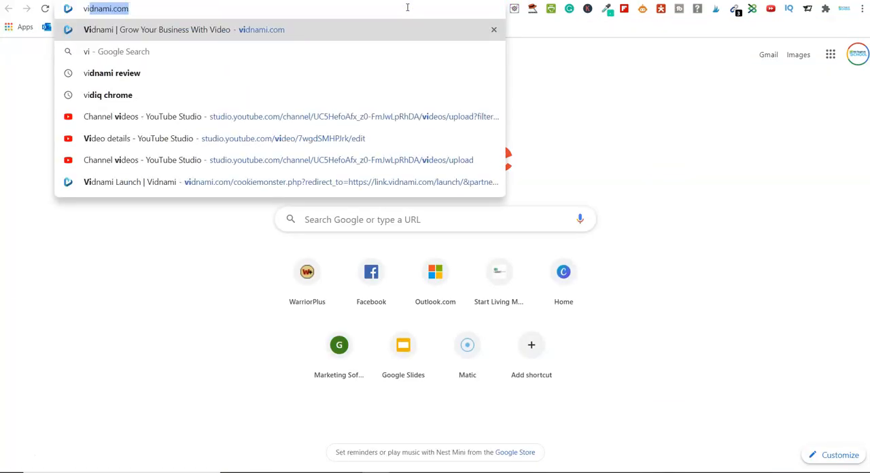
text(dnami.com)
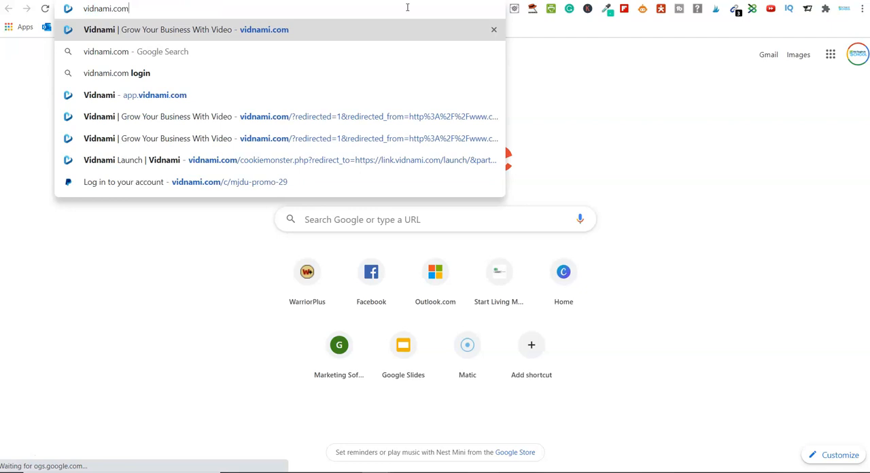
key(Return)
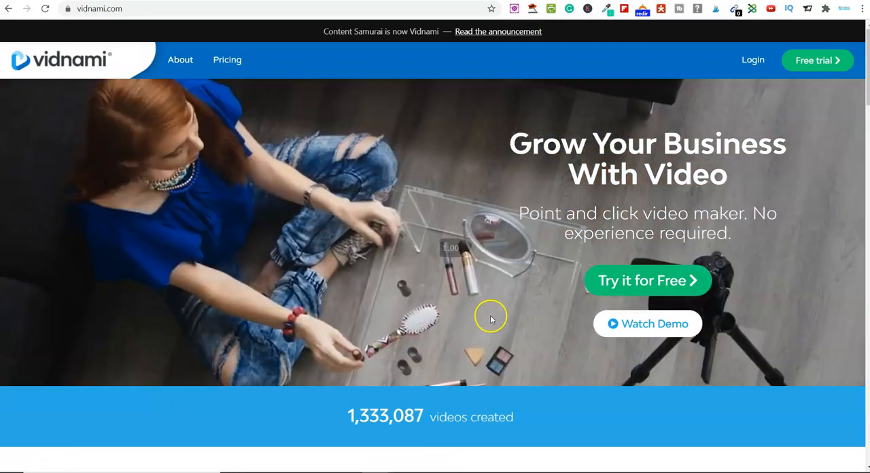
- Read through the Vidnami home page, covering its video types, automatic captions, intelligent clip selection, branding, music and user testimonials
scroll(491, 320, down, 6)
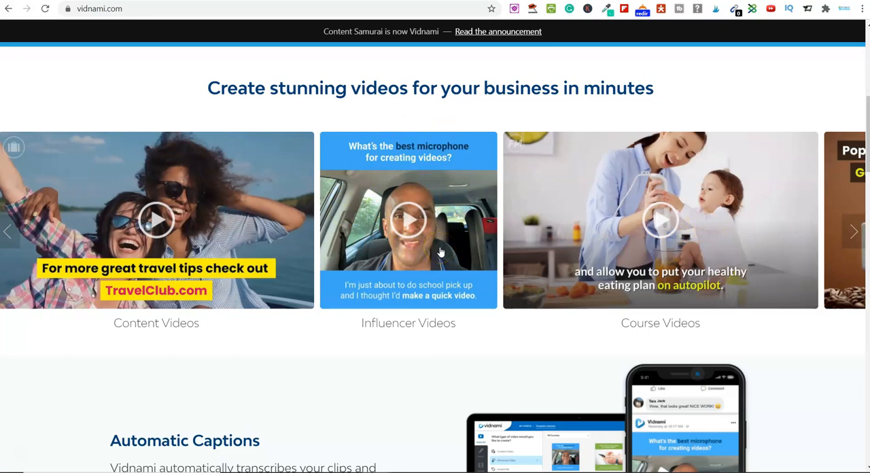
scroll(440, 252, down, 7)
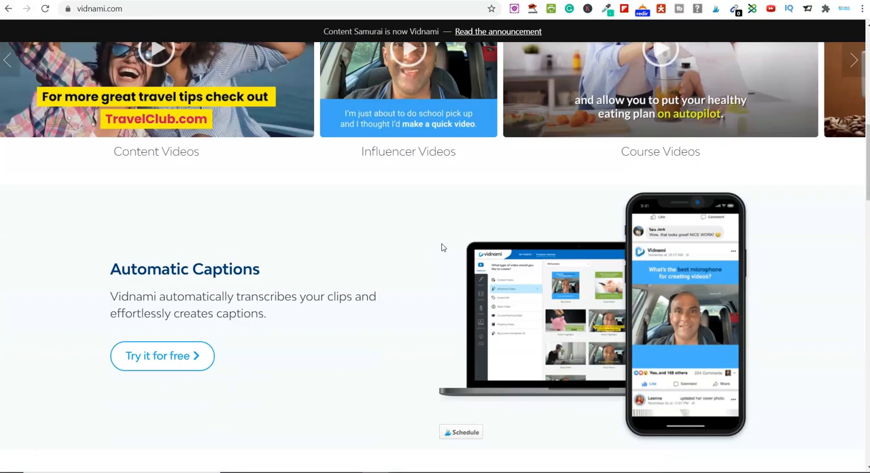
scroll(441, 248, down, 1)
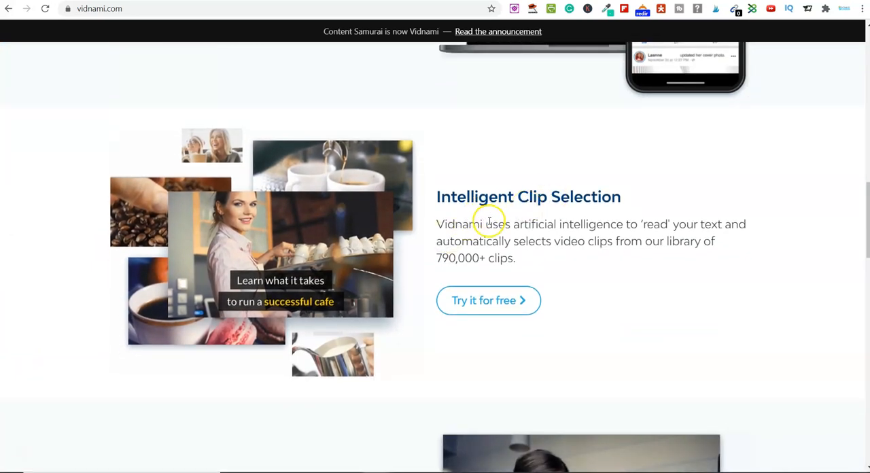
drag(514, 226, 740, 259)
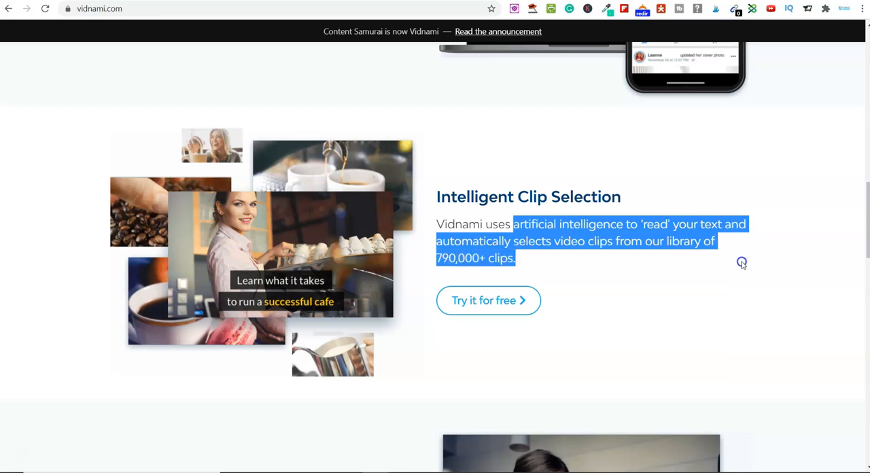
click(457, 265)
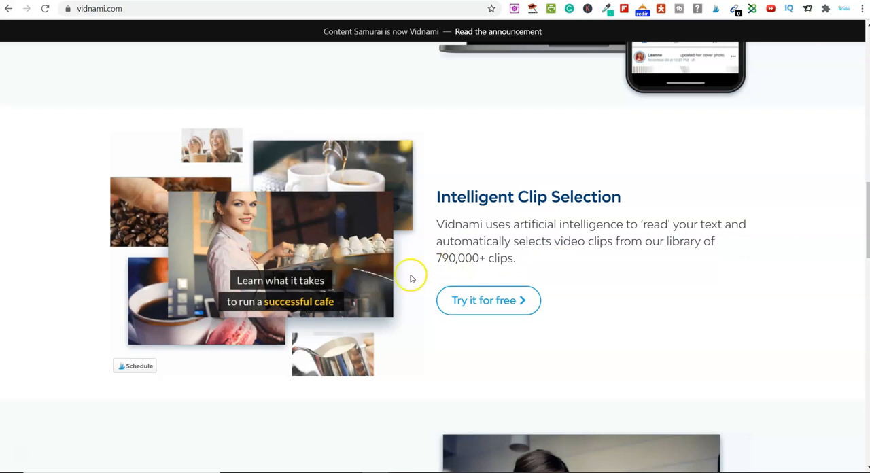
scroll(410, 274, down, 5)
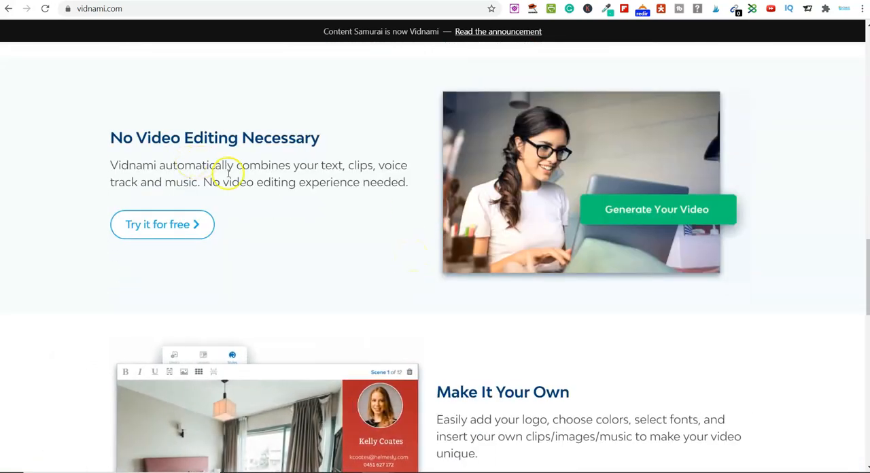
scroll(383, 233, down, 3)
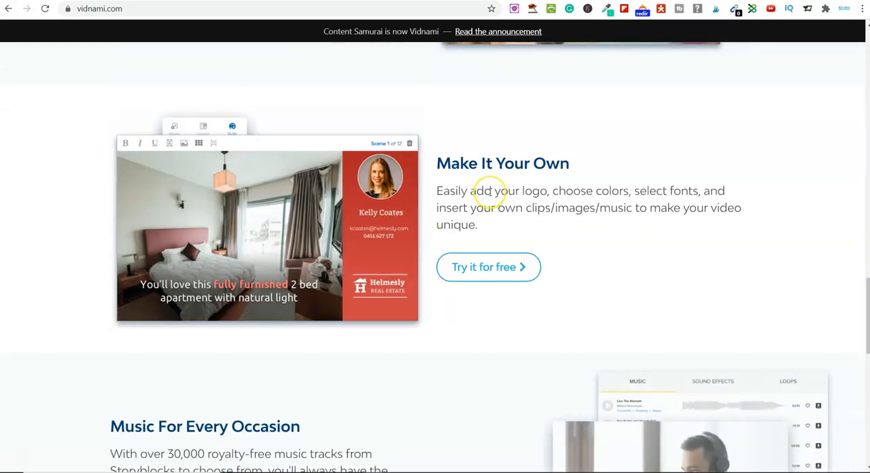
scroll(490, 191, down, 3)
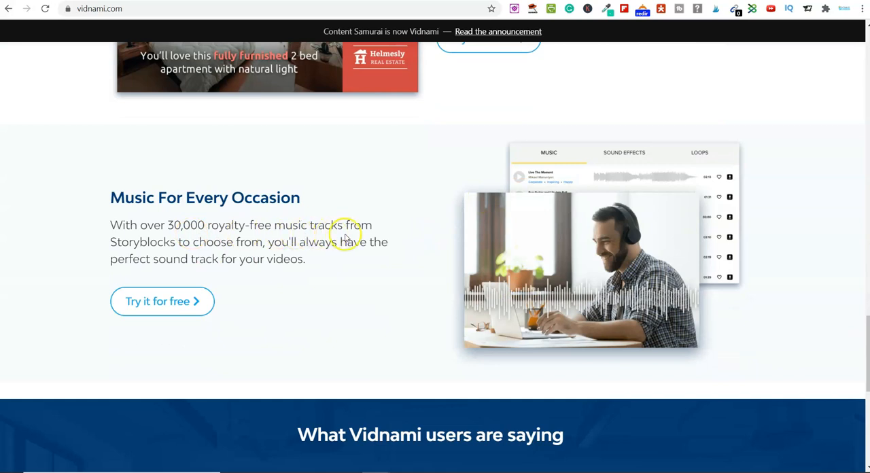
scroll(414, 249, down, 3)
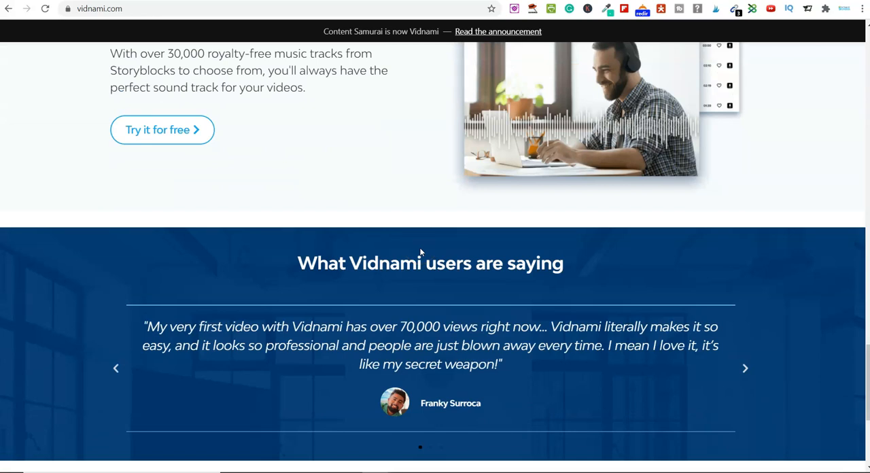
scroll(431, 237, down, 3)
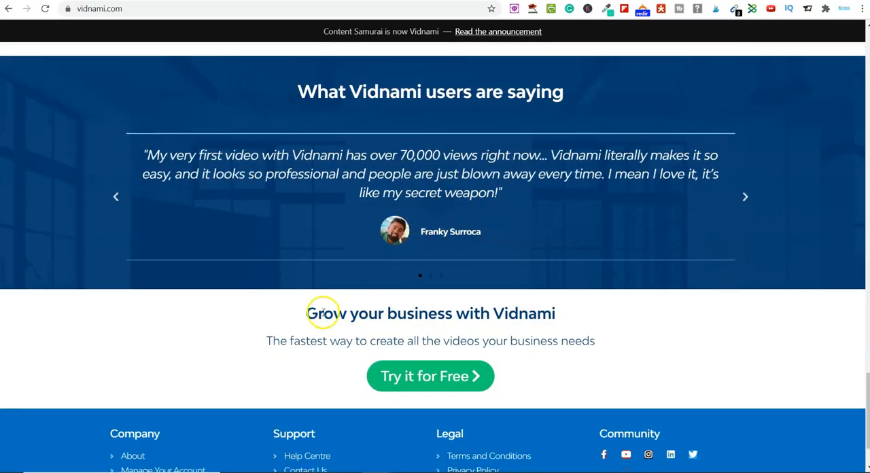
scroll(333, 302, down, 2)
scroll(344, 298, up, 1)
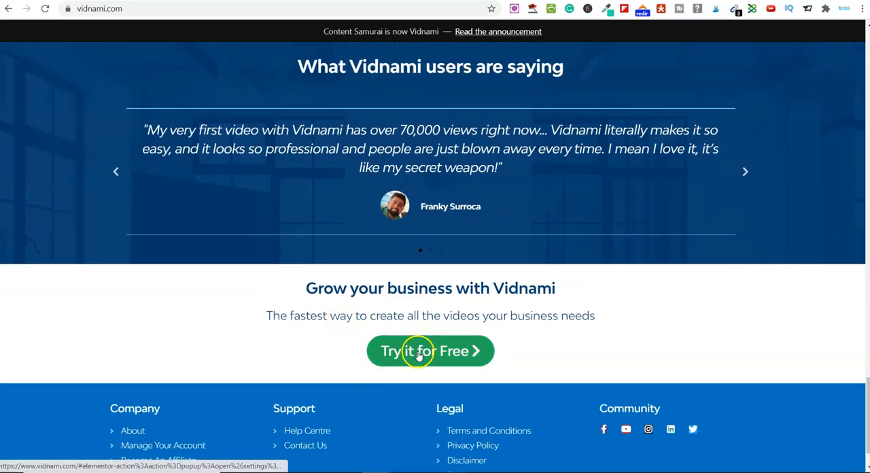
- Open the free trial sign-up offer, read its headline terms, and close it without signing up
click(419, 357)
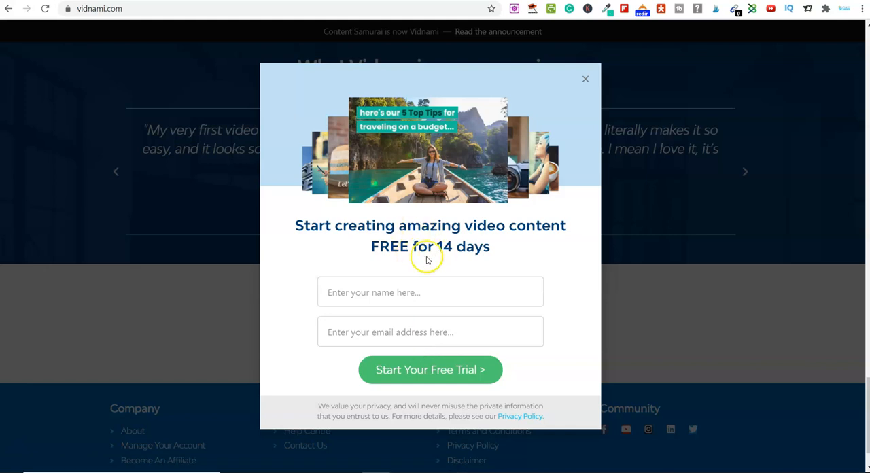
drag(297, 226, 494, 246)
click(511, 250)
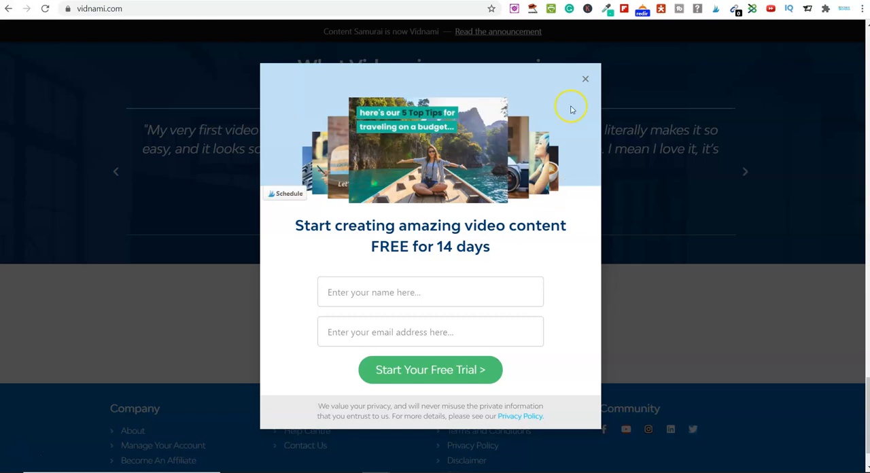
click(585, 80)
- Go to the Vidnami account login to reach the My Videos dashboard
scroll(528, 121, up, 20)
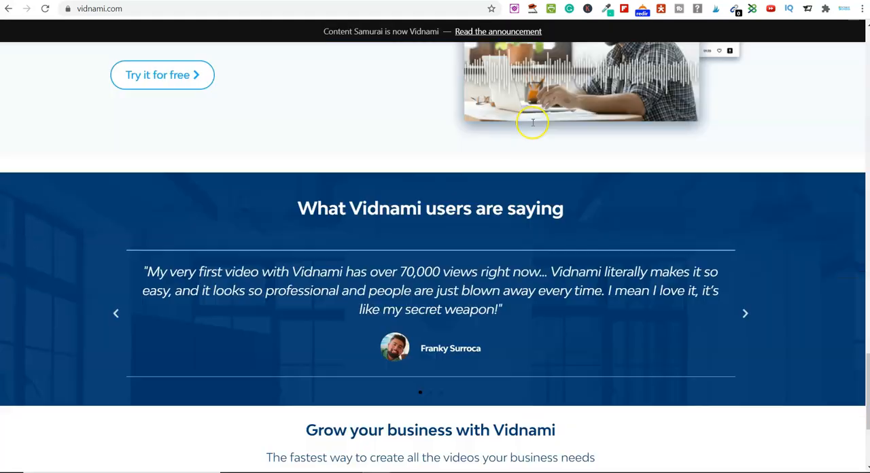
scroll(522, 107, up, 5)
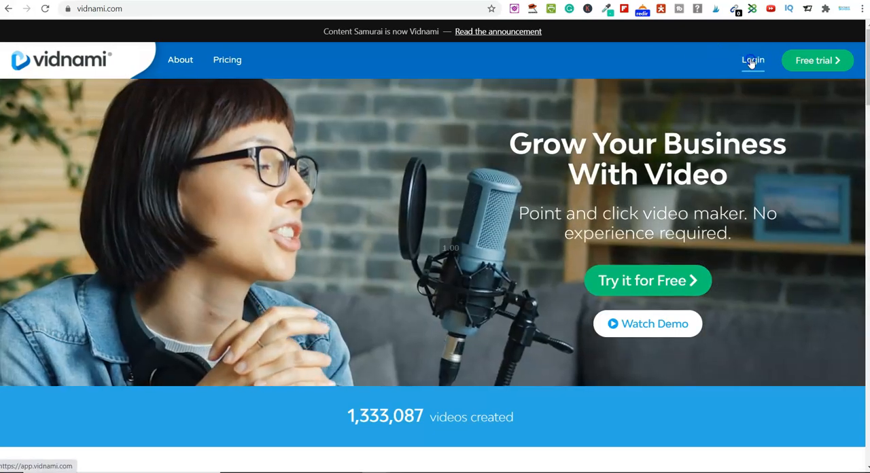
click(752, 61)
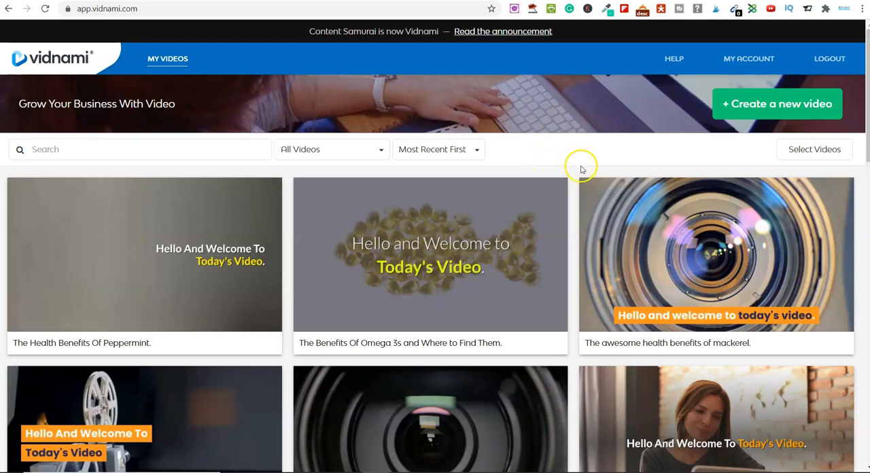
- Look through the existing video projects in My Videos, then return to the start of the list
scroll(581, 169, down, 4)
scroll(580, 170, down, 7)
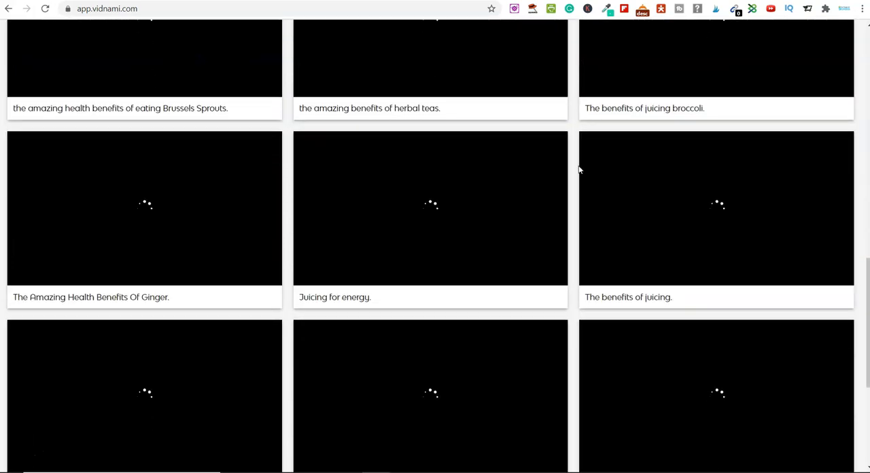
scroll(580, 170, down, 2)
scroll(573, 170, down, 3)
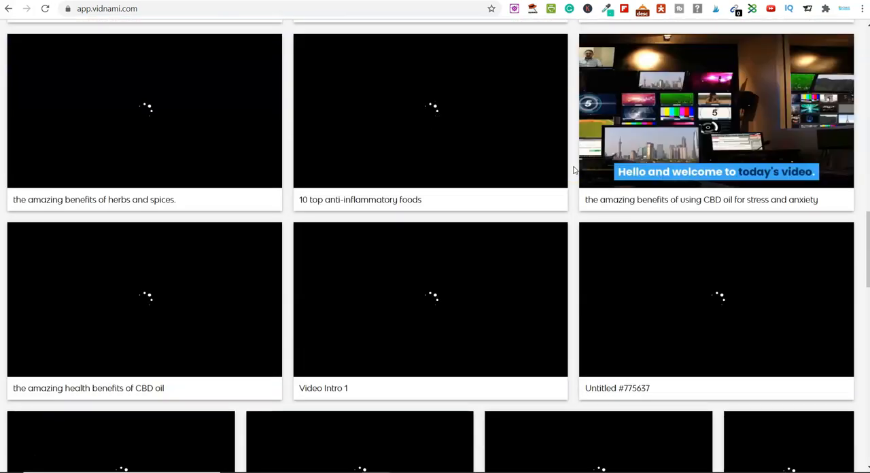
scroll(573, 170, down, 4)
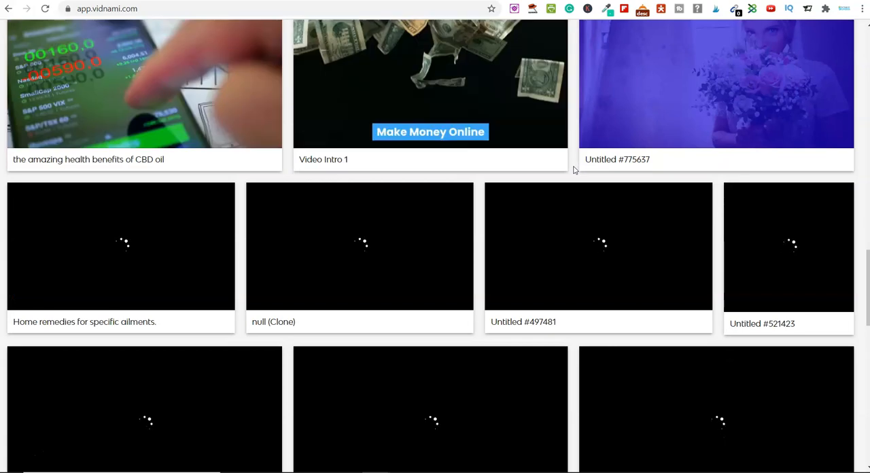
scroll(494, 235, down, 4)
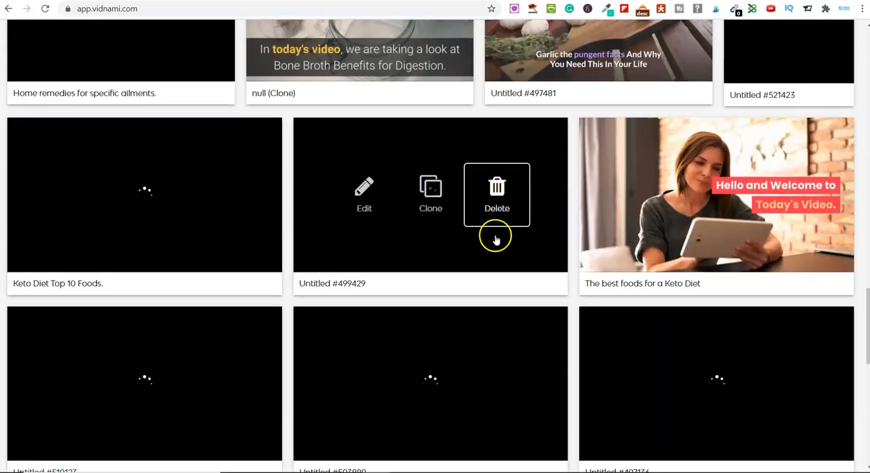
scroll(495, 239, down, 3)
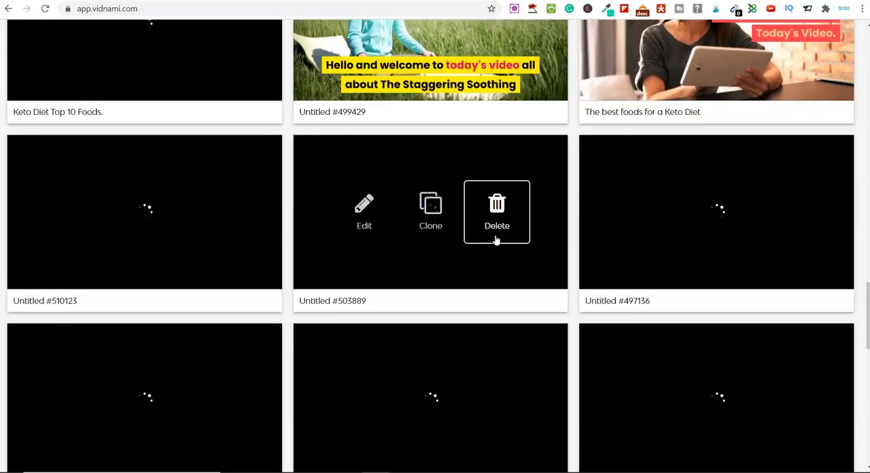
scroll(497, 251, down, 3)
scroll(537, 235, up, 6)
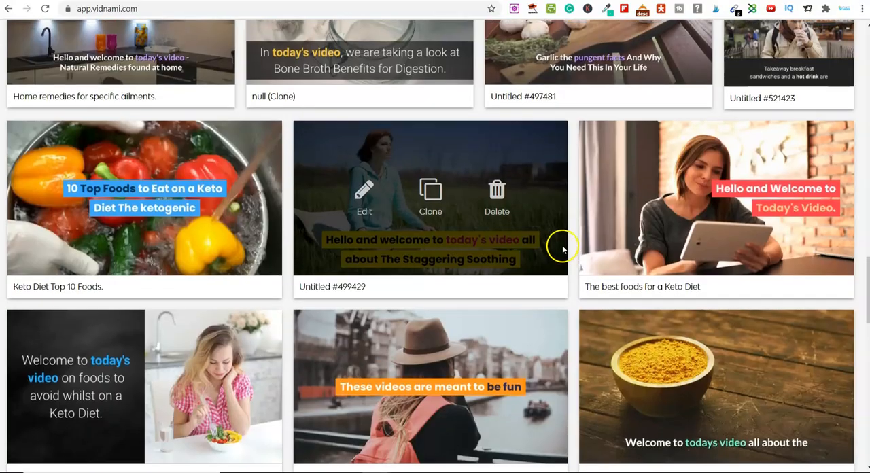
scroll(563, 250, up, 7)
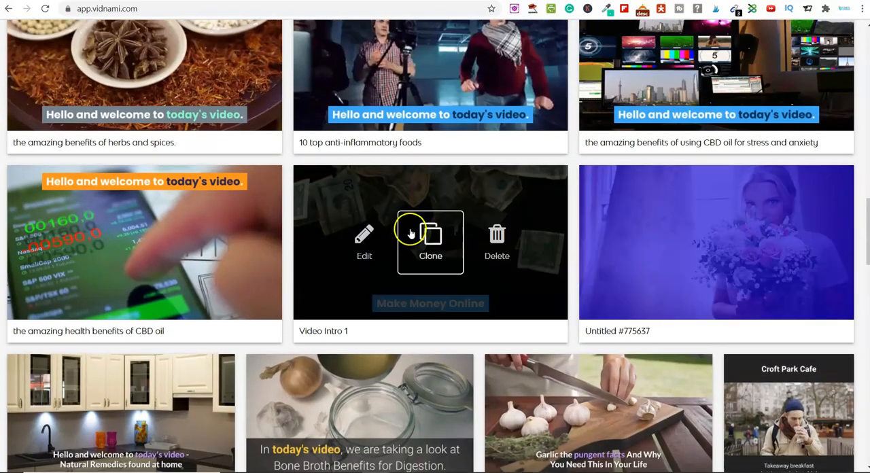
scroll(564, 257, up, 10)
scroll(574, 267, up, 10)
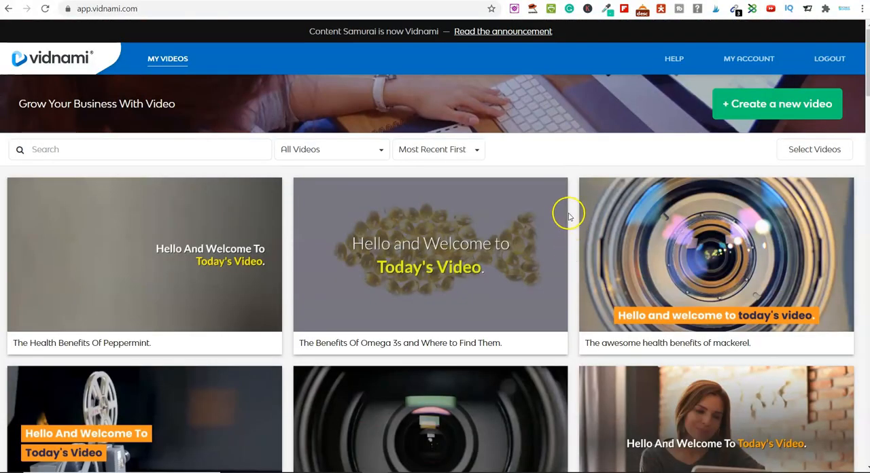
- Create a new video, browse the Content Video templates, and play the sample video of the Blue Bars template
click(751, 115)
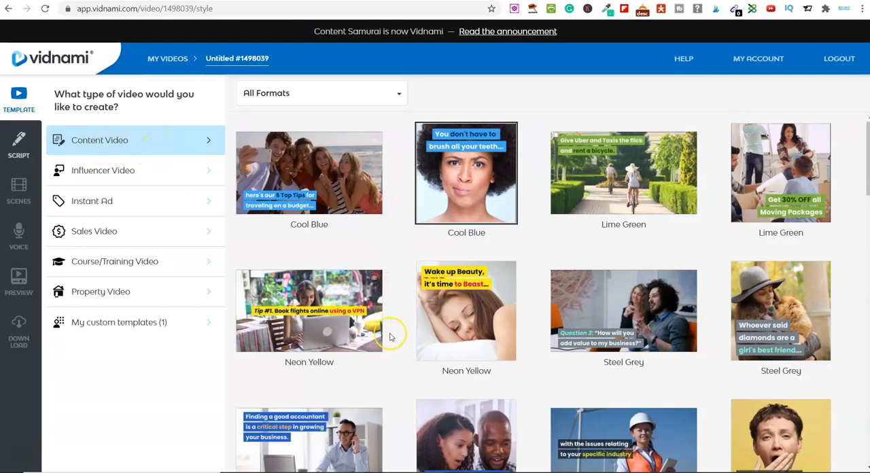
scroll(391, 336, down, 8)
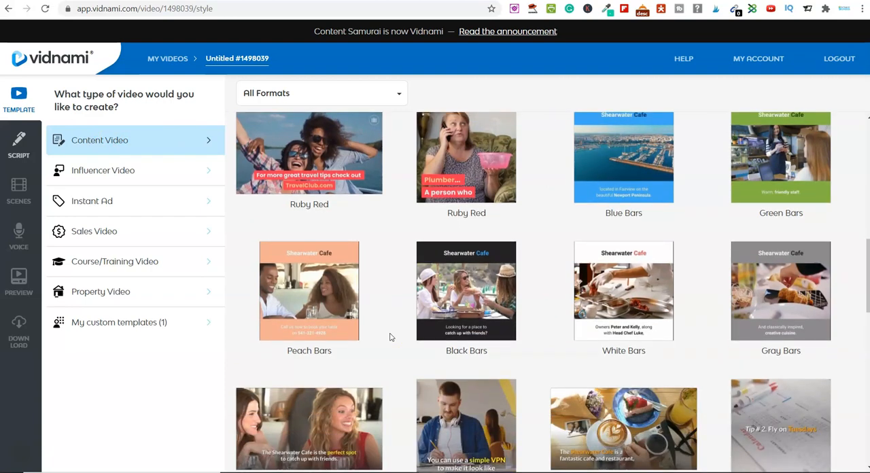
scroll(390, 337, up, 3)
scroll(391, 336, down, 3)
scroll(390, 336, up, 2)
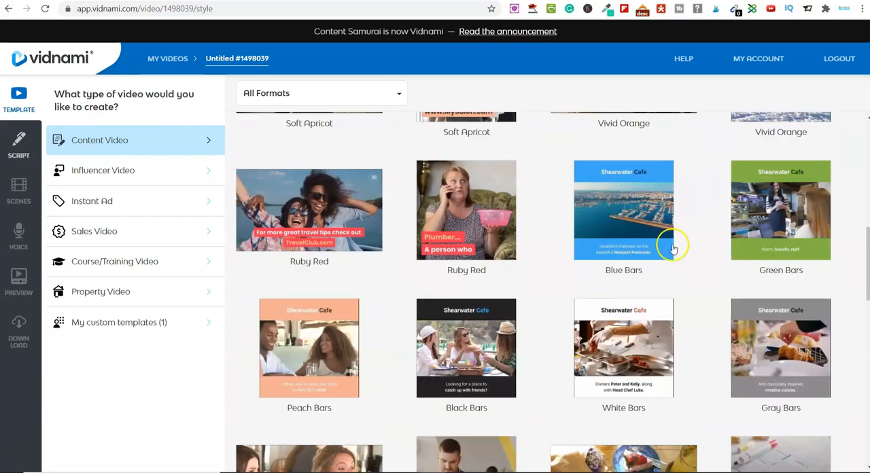
click(624, 221)
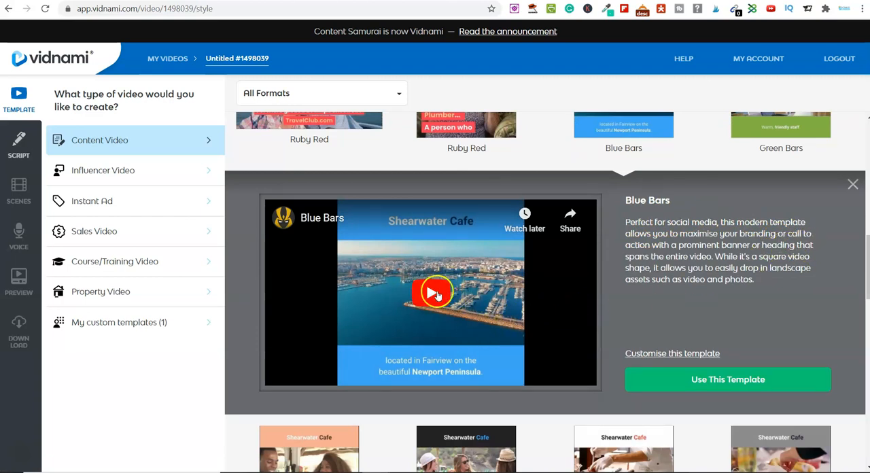
click(435, 291)
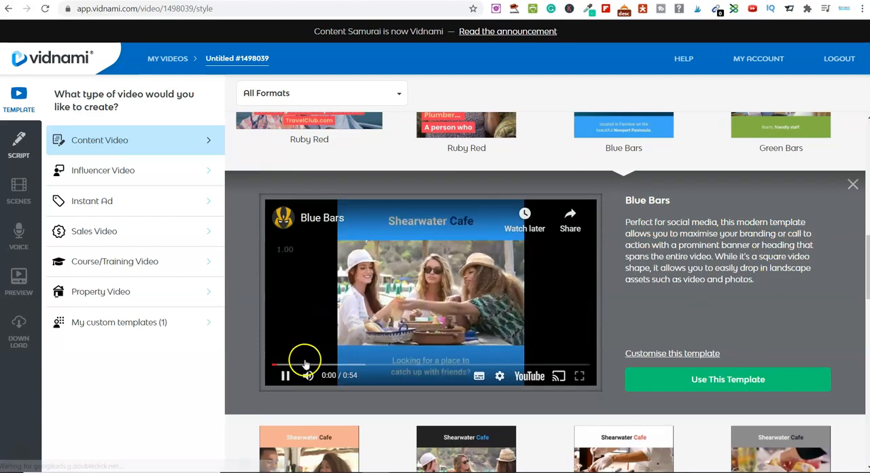
- Pause the Blue Bars sample video, dismiss the suggested videos, and close the template's details
click(285, 375)
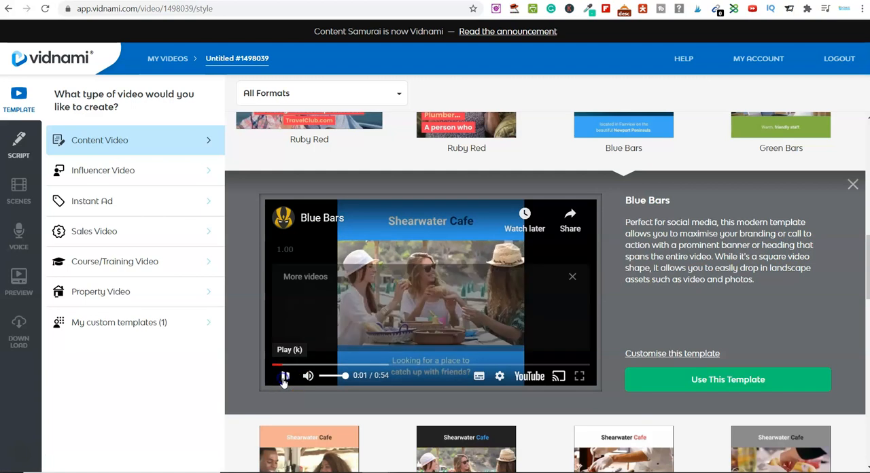
click(574, 278)
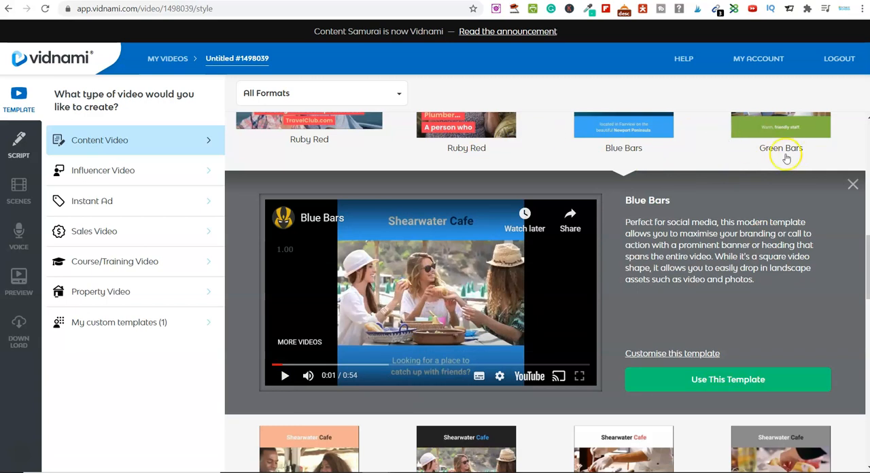
click(853, 188)
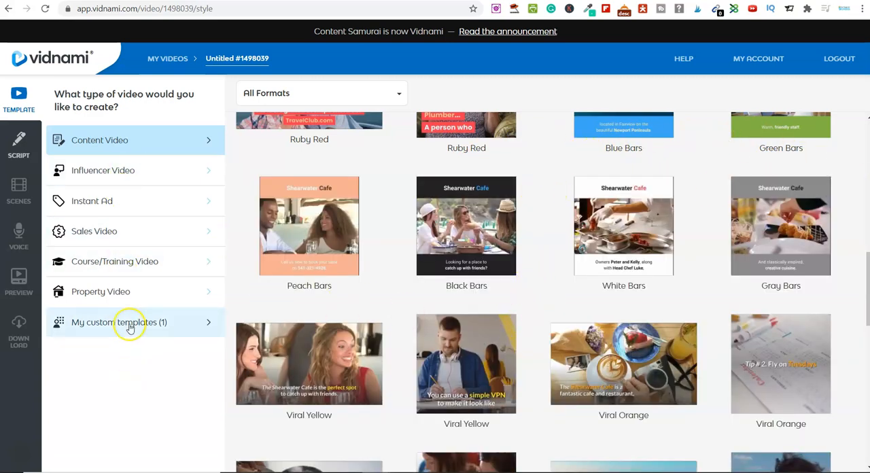
- Browse the template choices for Property, Course/Training, Sales, Instant Ad and Influencer videos
click(121, 296)
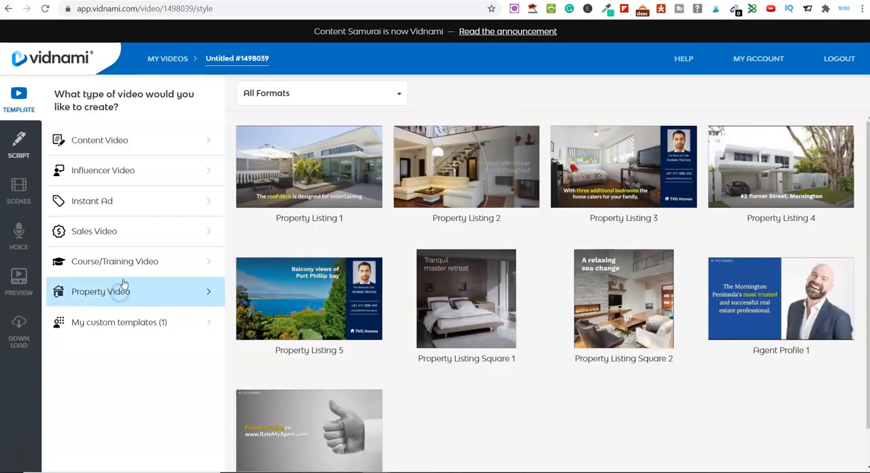
click(147, 264)
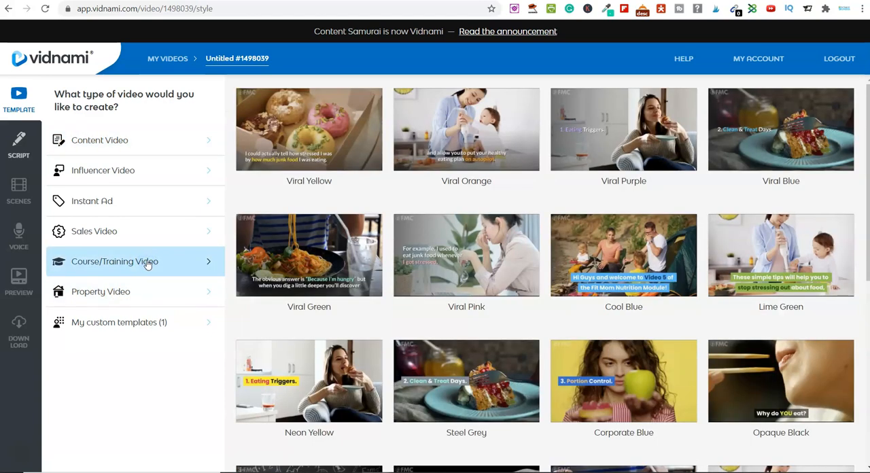
click(139, 236)
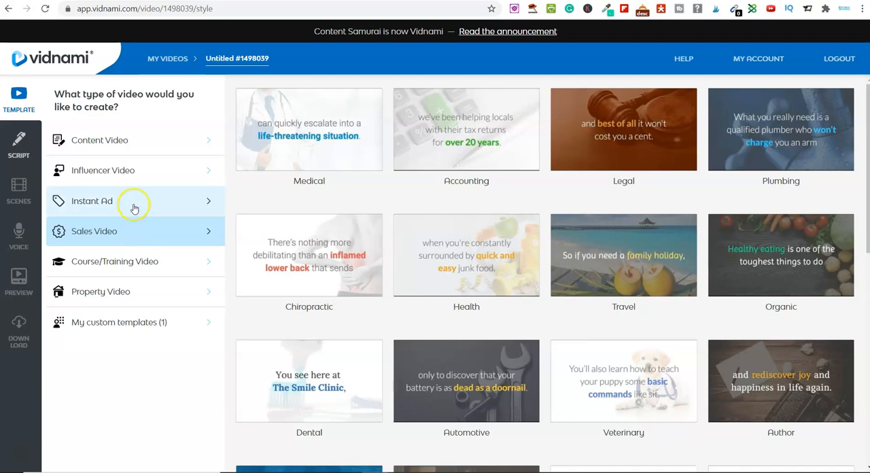
click(133, 204)
click(129, 170)
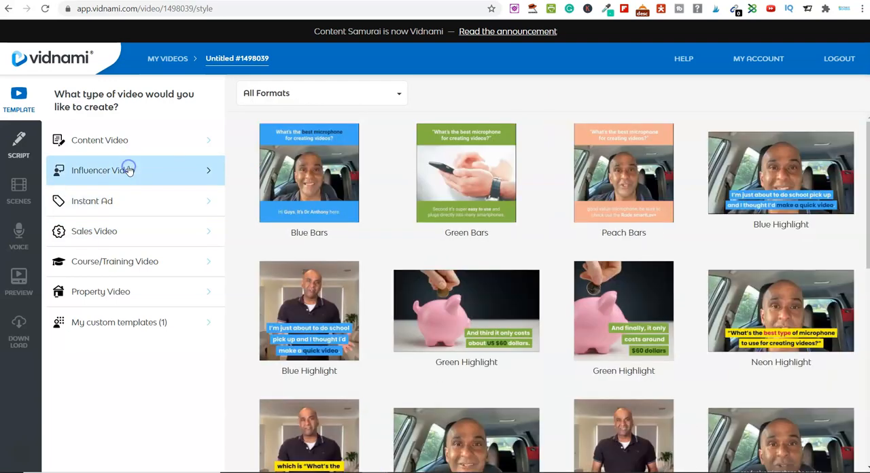
- Return to the Content Video templates and use the Blue Bars template for the new video
click(133, 139)
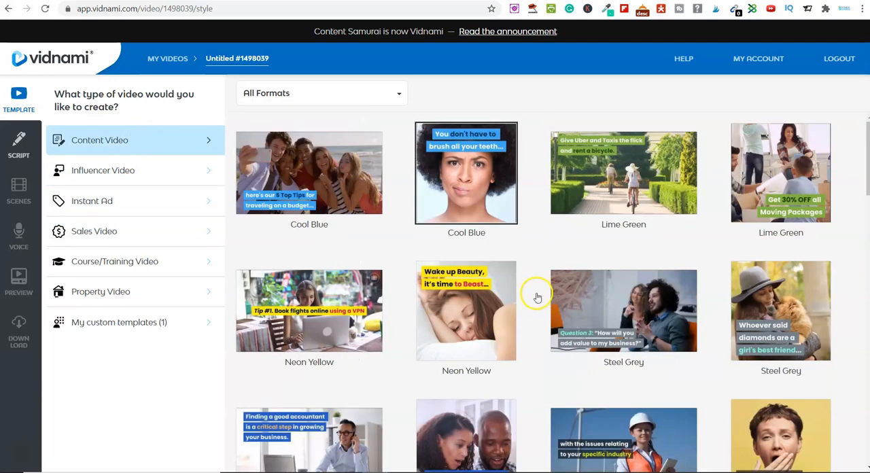
scroll(537, 294, down, 4)
scroll(540, 287, down, 5)
scroll(539, 287, up, 2)
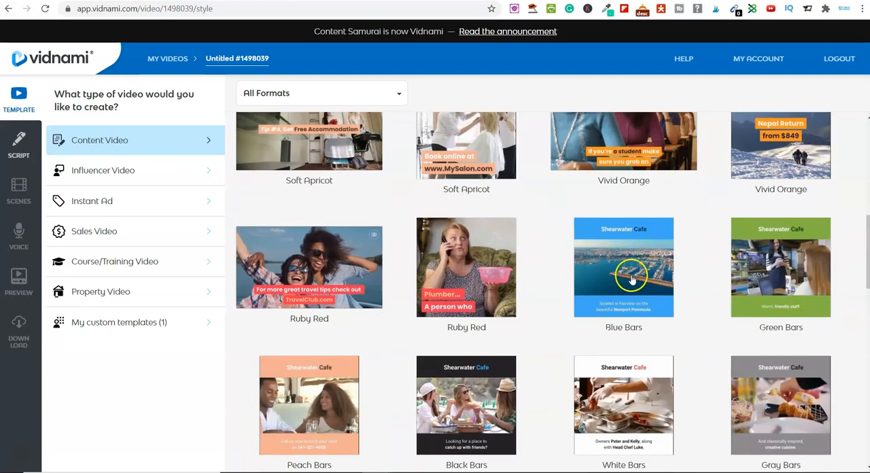
click(618, 267)
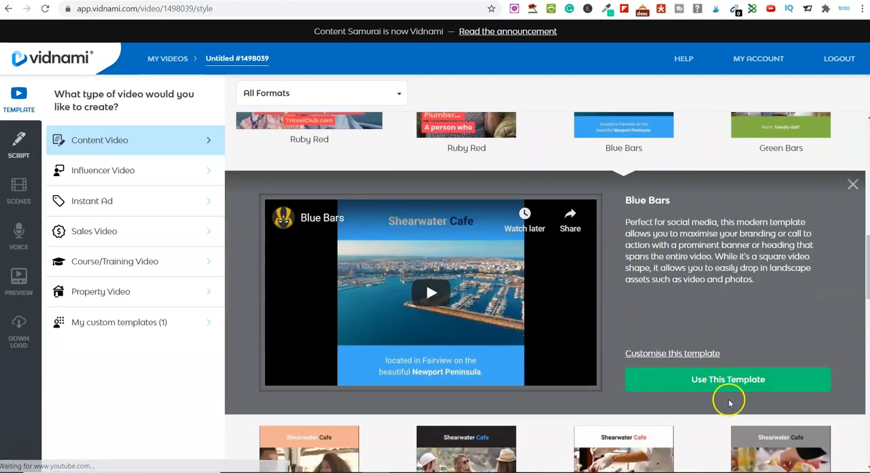
click(719, 378)
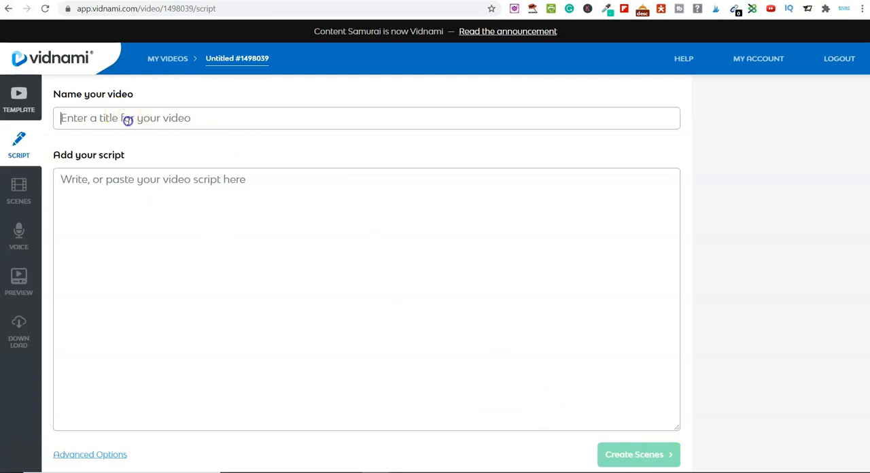
- Name the video "Example"
key(Caps_Lock)
text(E)
key(Caps_Lock)
text(xa)
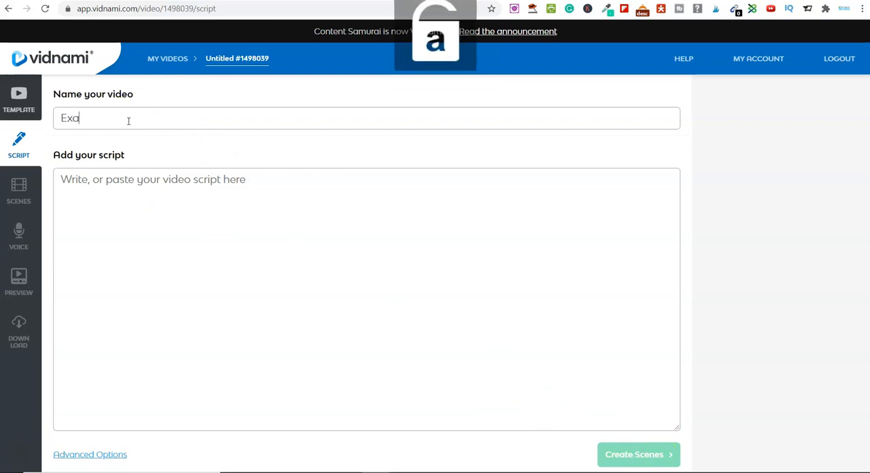
text(mple)
- Copy the Christmas menu post text, without its closing hashtags, from the restaurant's Facebook page and paste it as the Vidnami video script
click(117, 183)
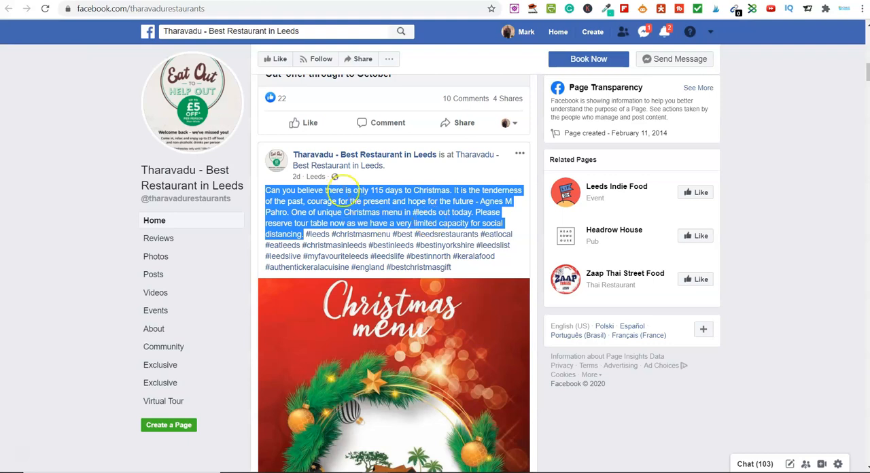
right_click(325, 203)
click(336, 213)
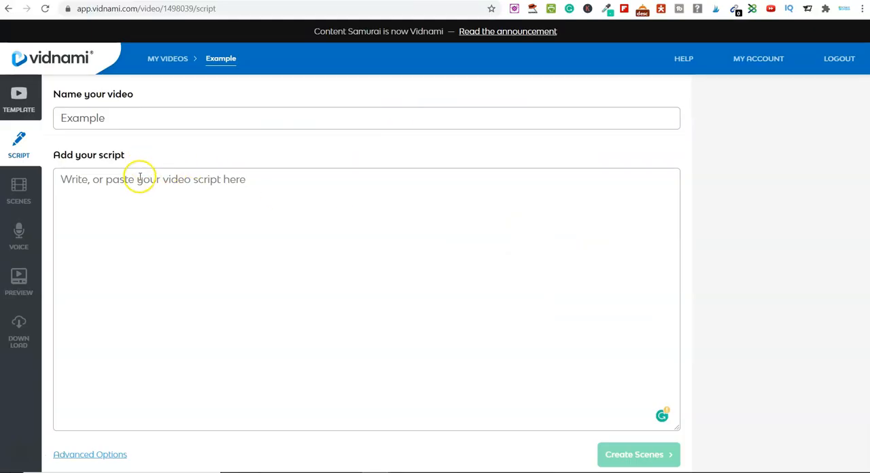
right_click(138, 185)
click(187, 288)
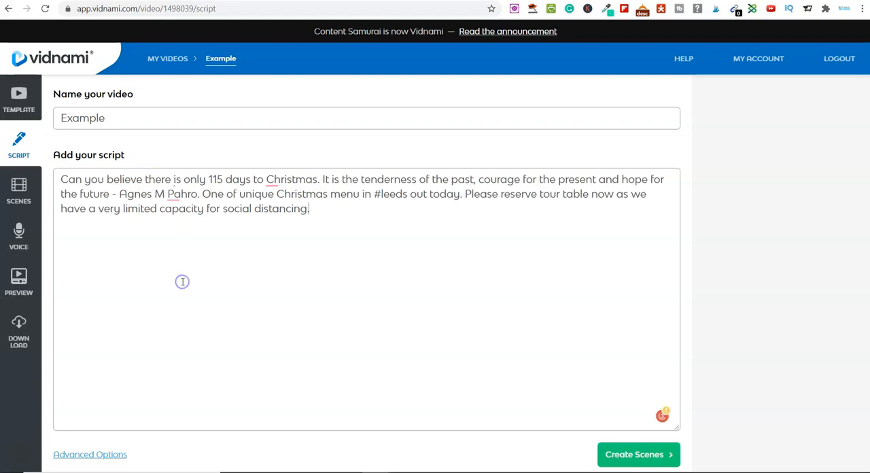
- Accept the Grammarly corrections in the script's opening sentence, changing the verb to "are" and ending it with "Christmas?"
mouse_move(174, 178)
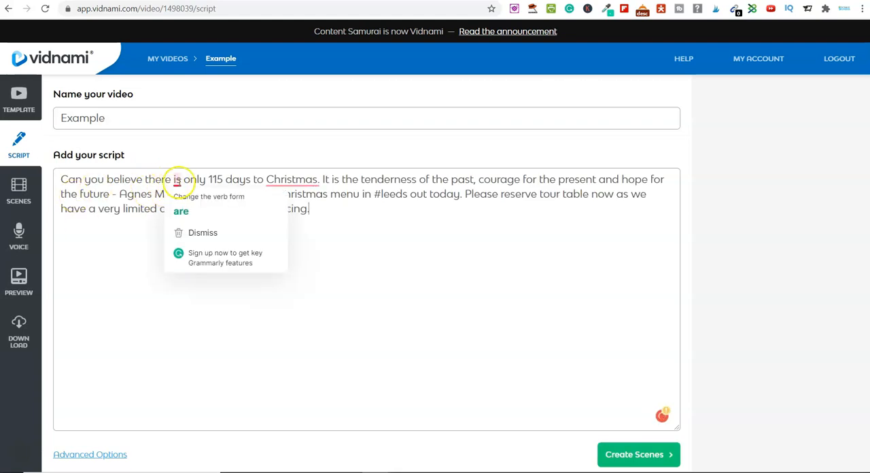
click(188, 211)
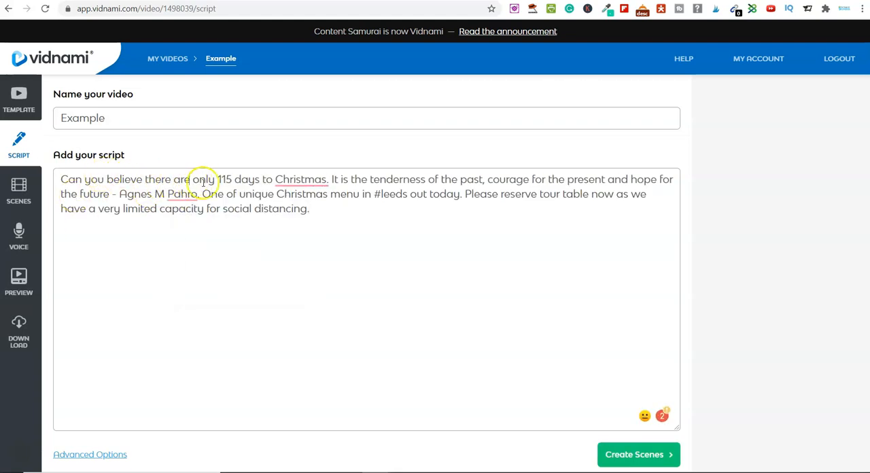
mouse_move(288, 184)
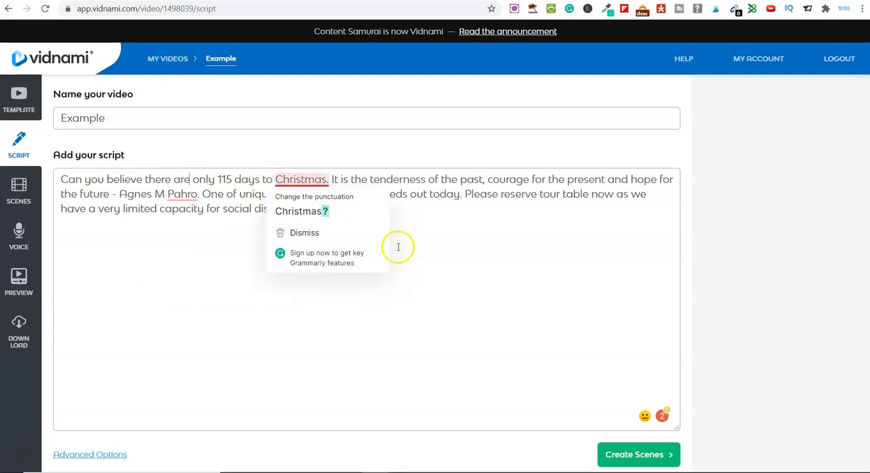
click(312, 211)
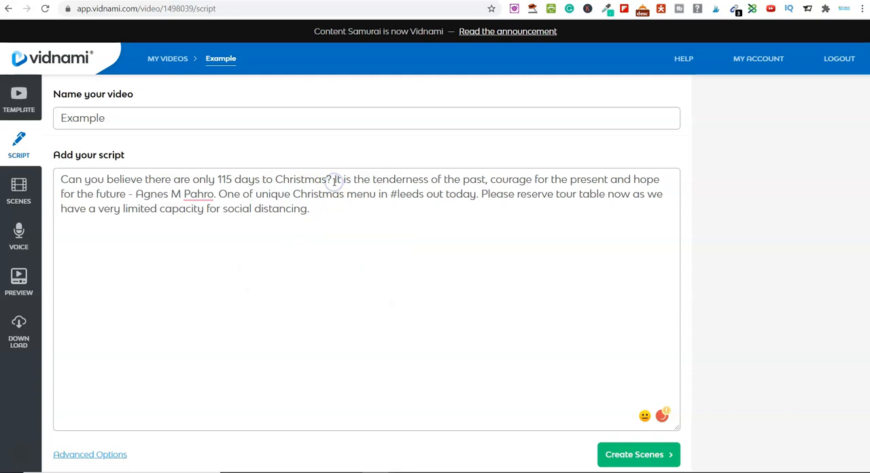
- Put each sentence of the script on its own line and remove the hash sign before "leeds"
key(Return)
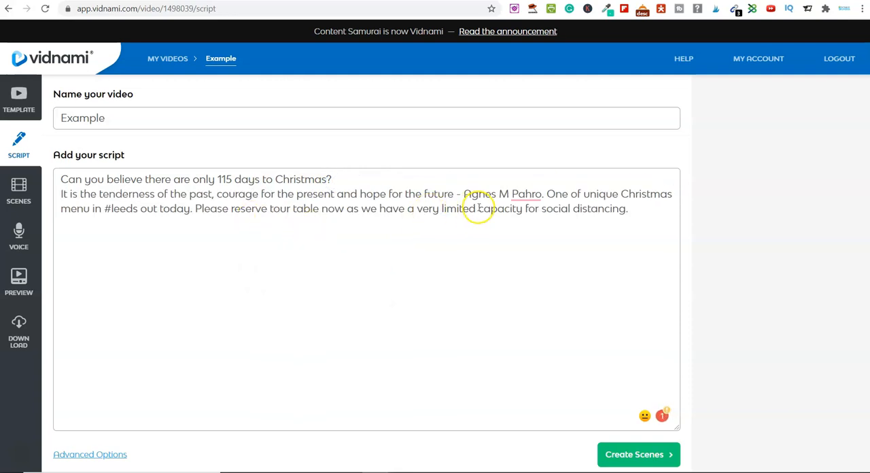
click(545, 193)
key(Return)
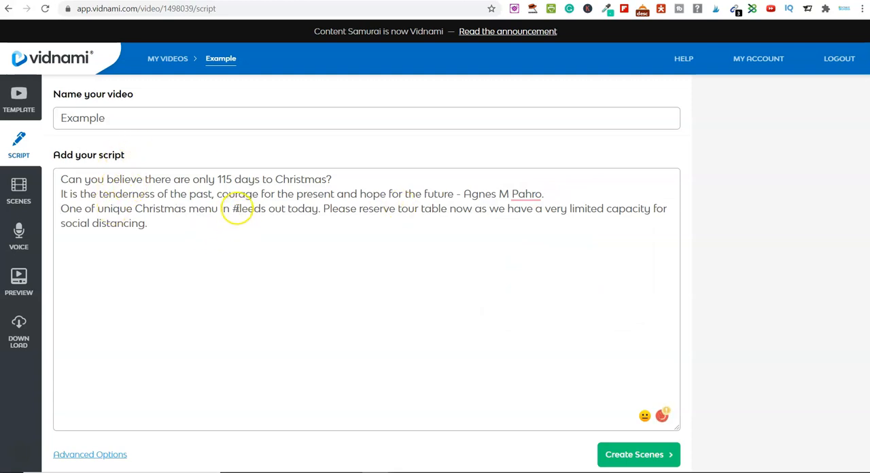
key(BackSpace)
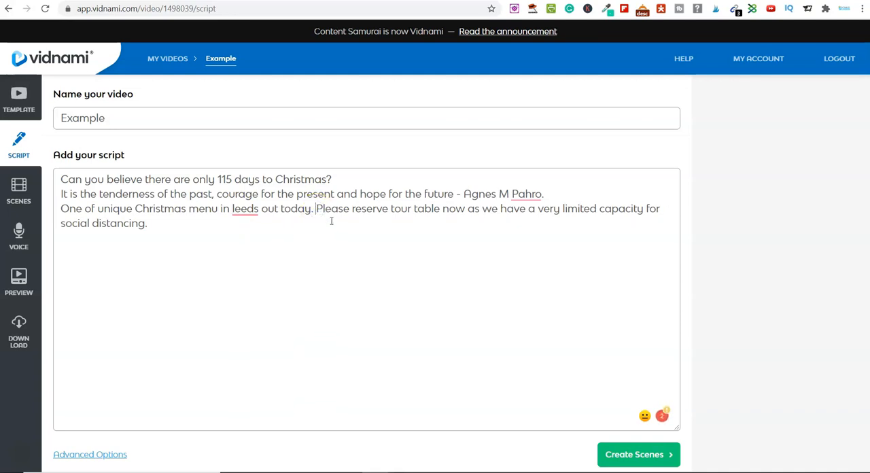
key(Return)
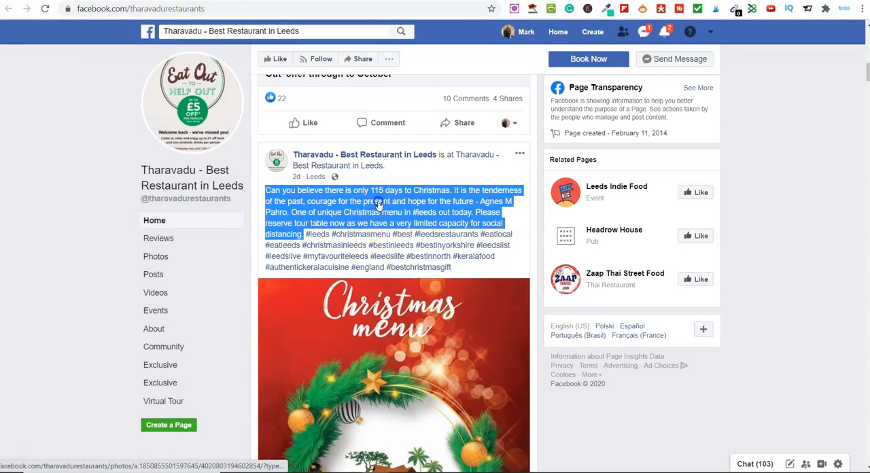
- Check the restaurant's Facebook post and reword the start of the script's third line to "Grab one of unique"
click(375, 201)
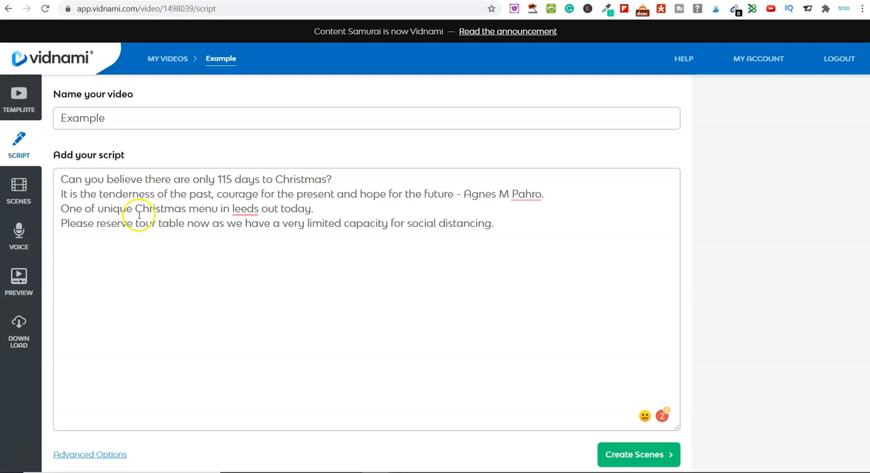
click(62, 209)
text(Grab )
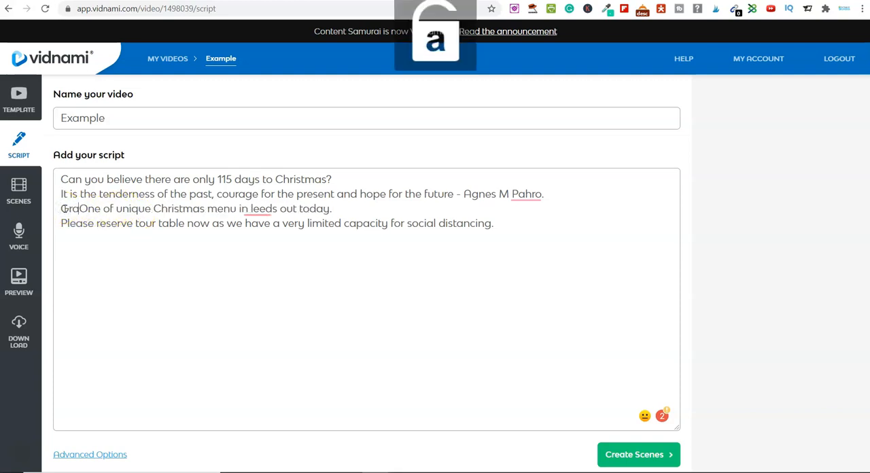
text(one)
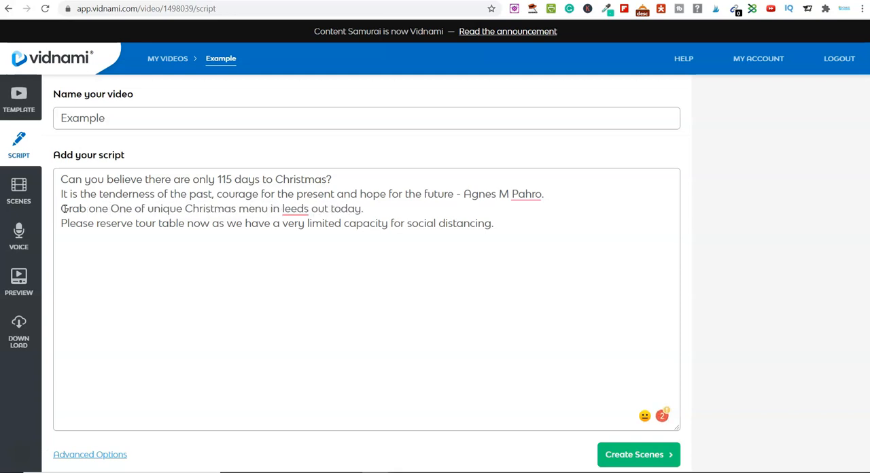
key(BackSpace)
key(BackSpace)
key(BackSpace)
key(BackSpace)
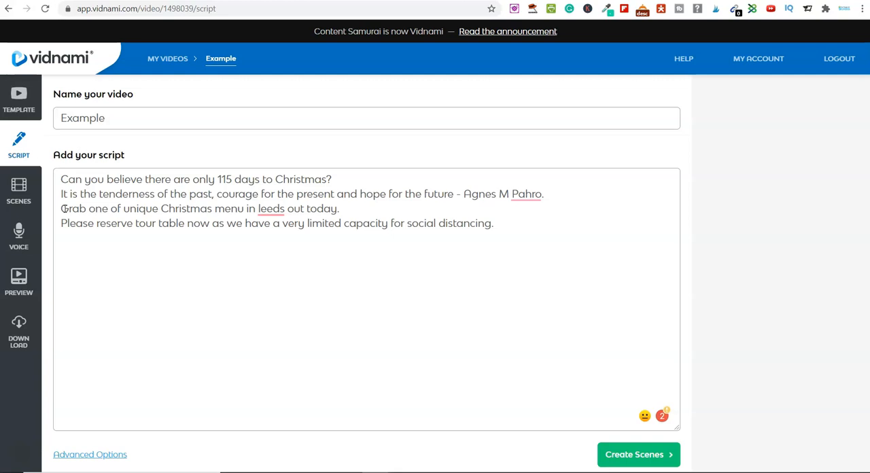
- Extend the third line of the script to read "Christmas menus which are being handed out" before "in leeds"
click(247, 216)
text(s)
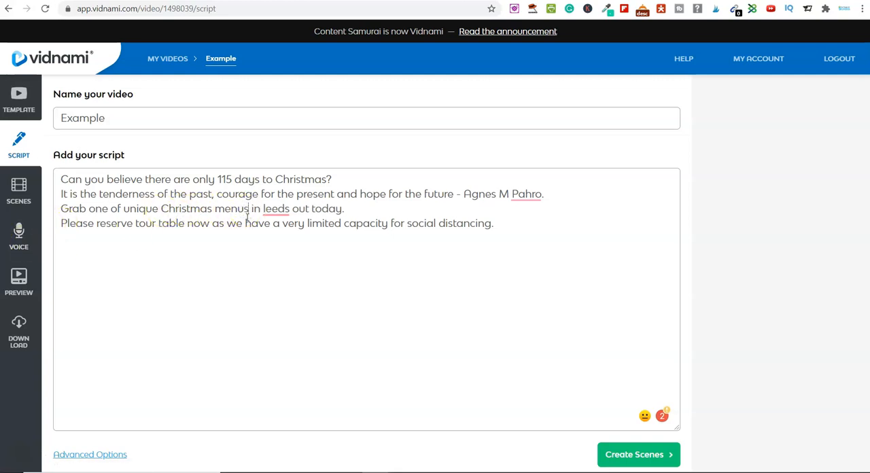
text( which are)
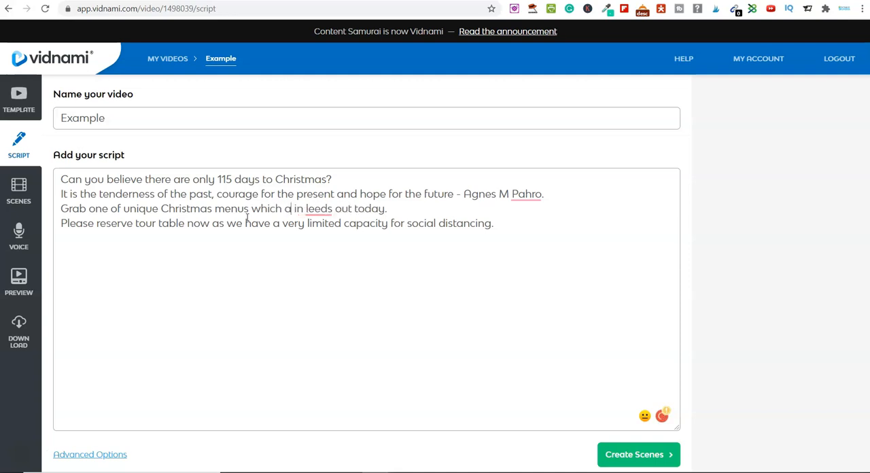
text( being han)
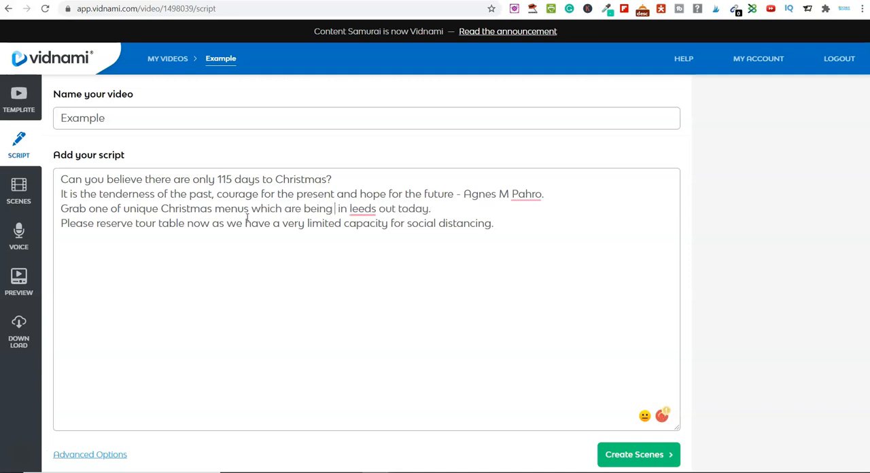
text(ded ou)
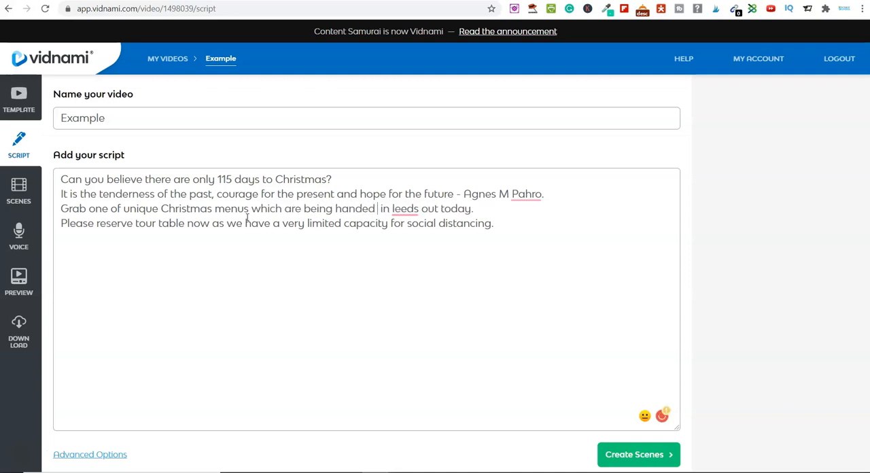
text(t)
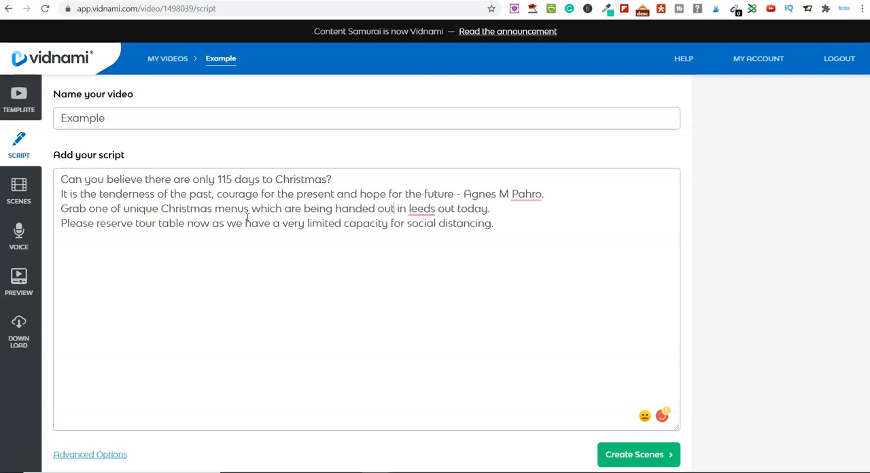
- Capitalise "Leeds" with the Grammarly suggestion and delete the extra "out" before "today" in the third line
mouse_move(420, 208)
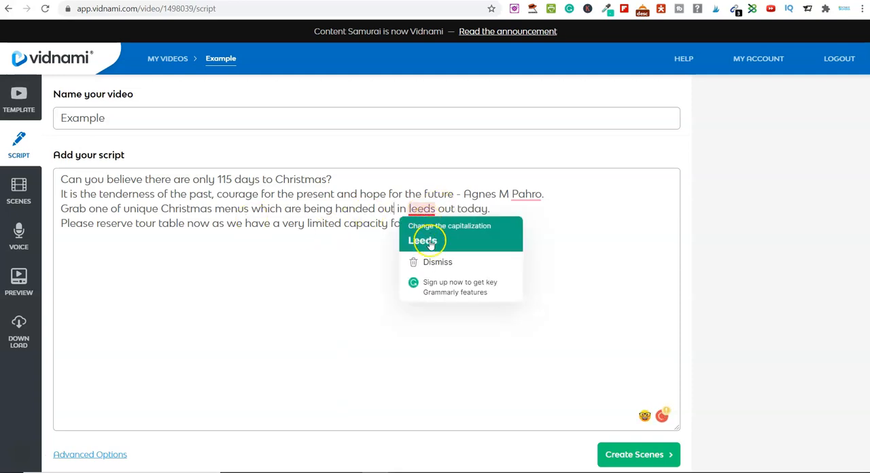
click(428, 238)
click(501, 213)
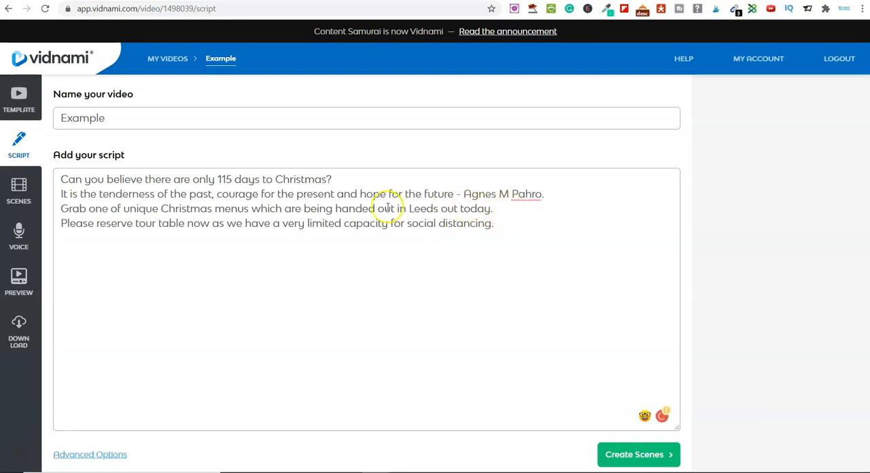
key(BackSpace)
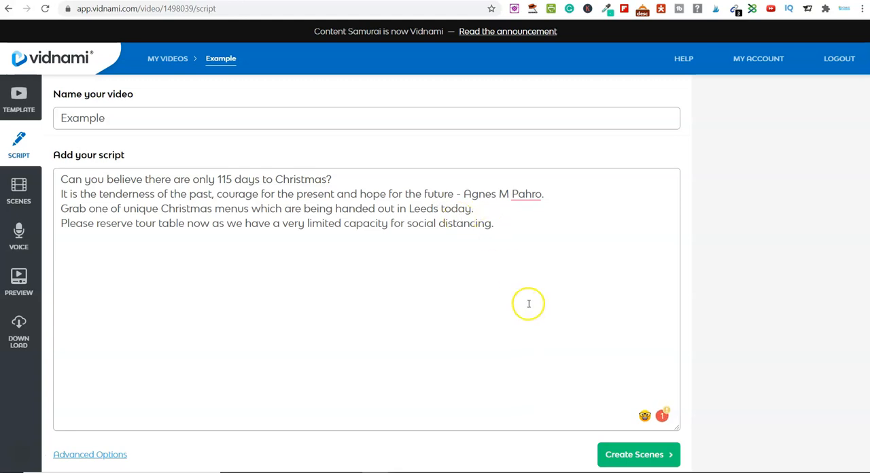
- Create the scenes from the finished script and look through every generated scene down to the last one
click(624, 454)
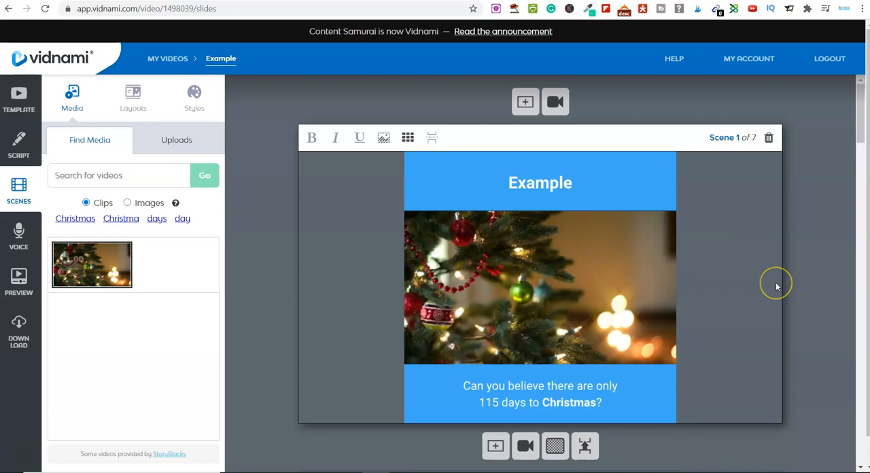
scroll(777, 286, down, 4)
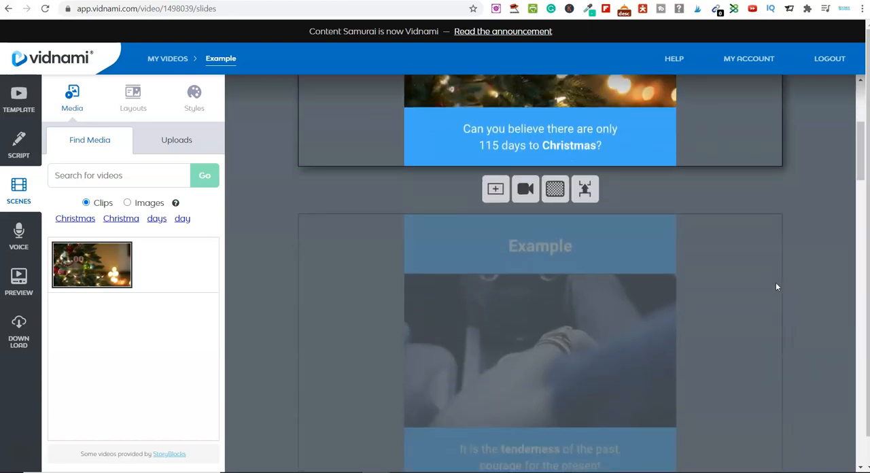
click(816, 280)
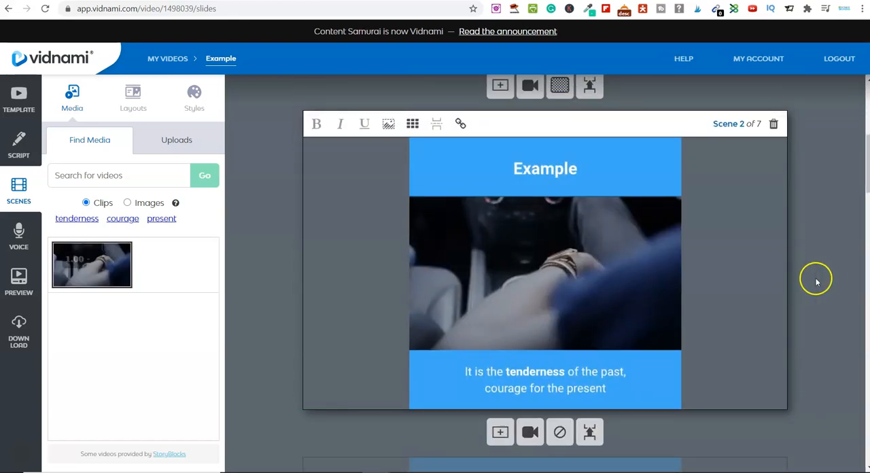
scroll(825, 276, down, 6)
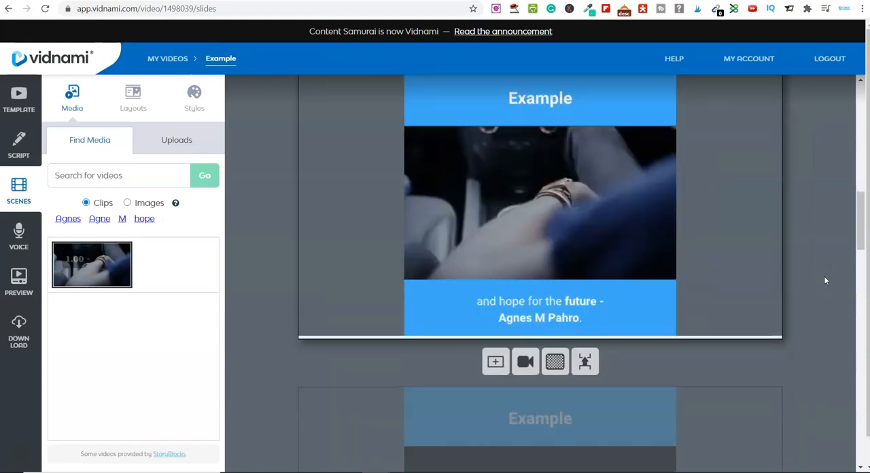
scroll(825, 280, down, 4)
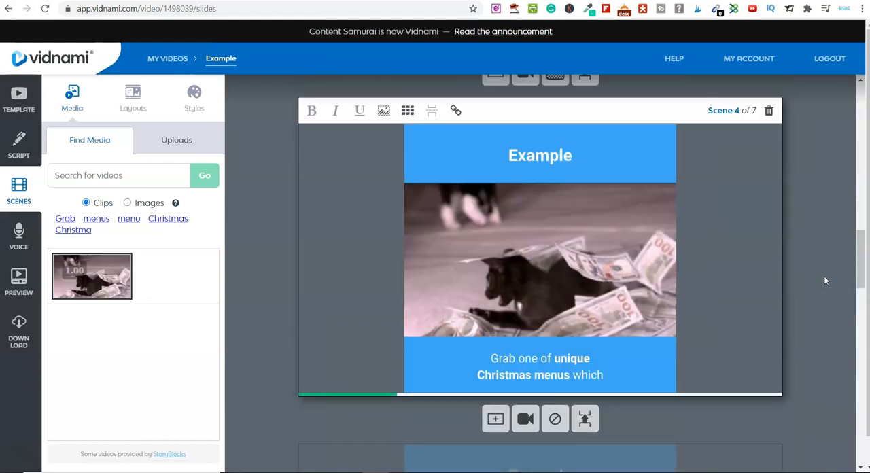
scroll(826, 280, down, 4)
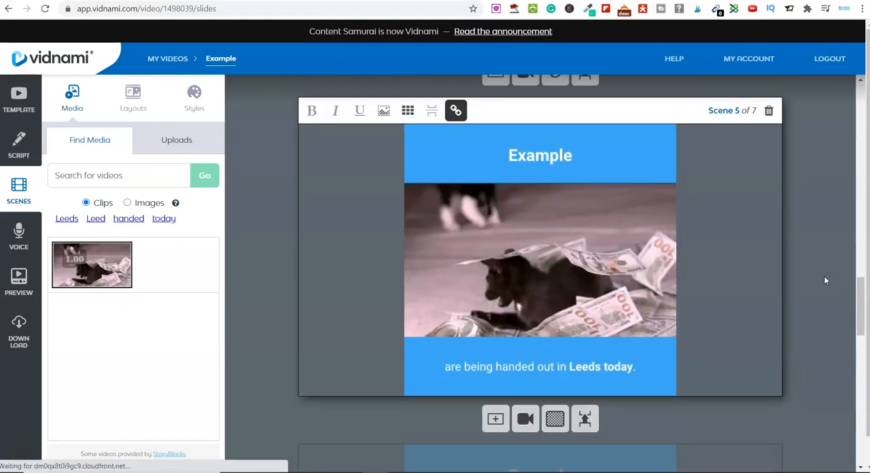
scroll(825, 280, down, 4)
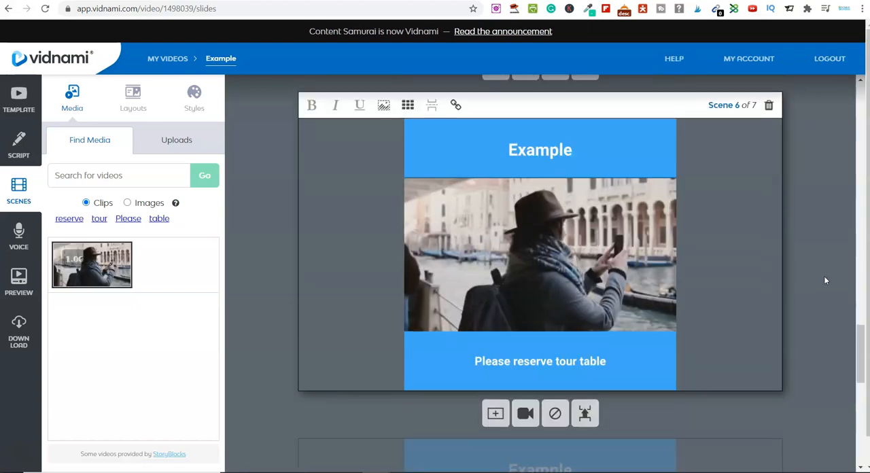
scroll(825, 280, down, 4)
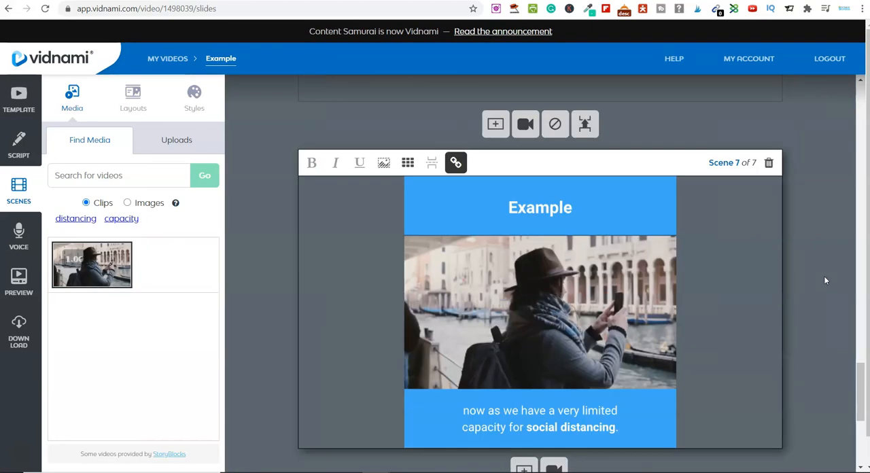
- Go back to scene 3's heading and copy "tharavadurestaurants" from the web address of the restaurant's website
scroll(826, 280, up, 15)
click(543, 193)
click(543, 188)
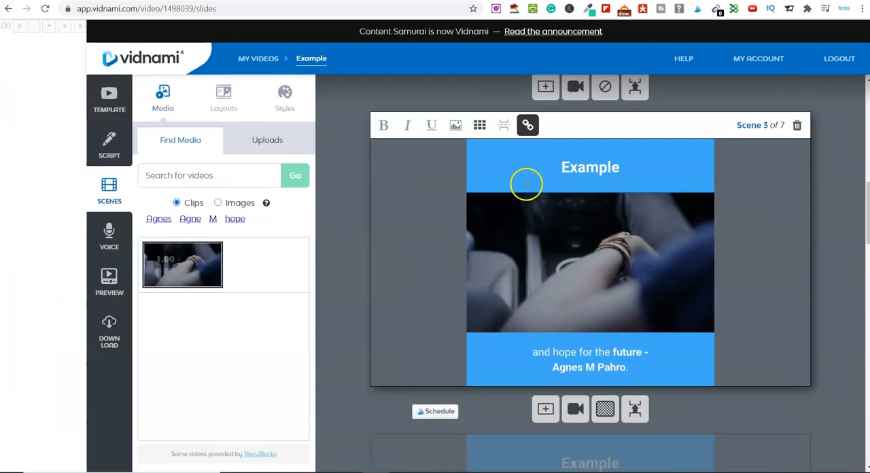
click(520, 159)
double_click(521, 159)
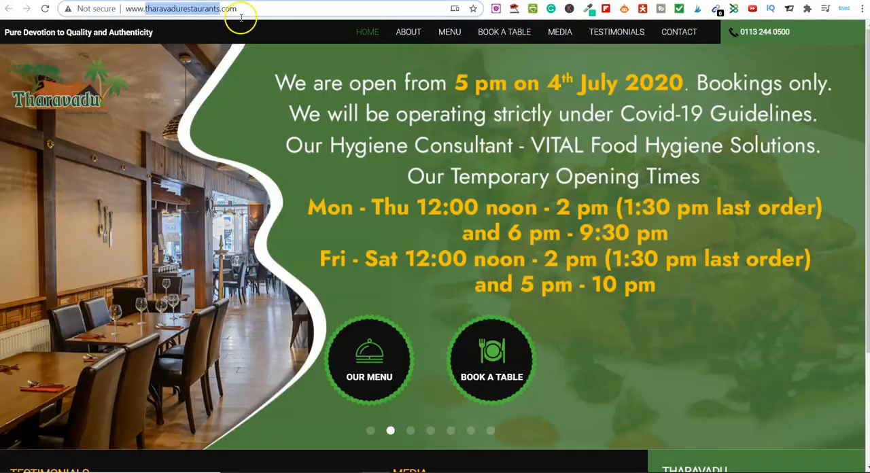
double_click(180, 9)
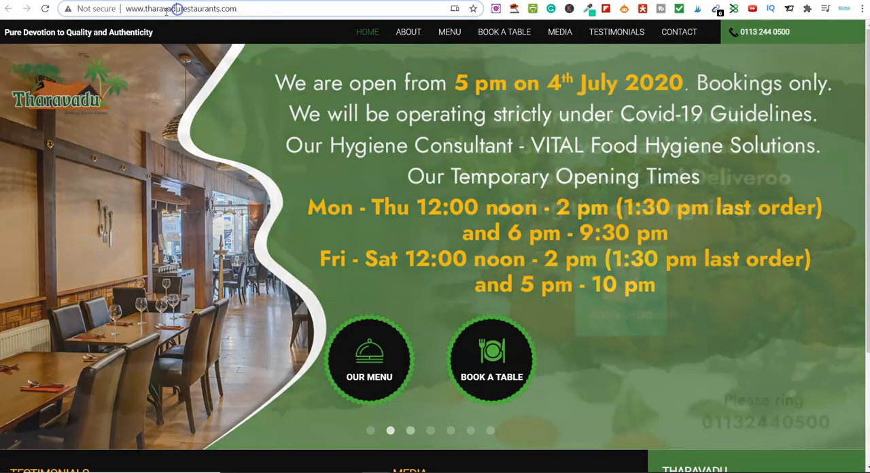
click(147, 9)
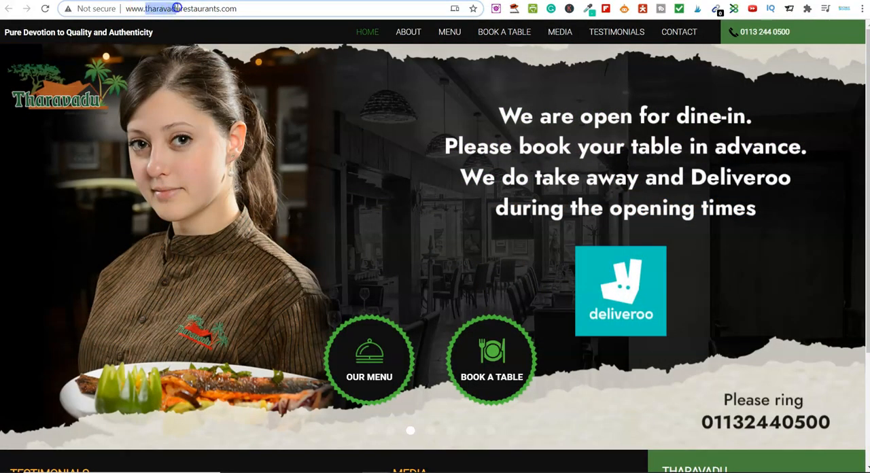
right_click(215, 10)
click(257, 82)
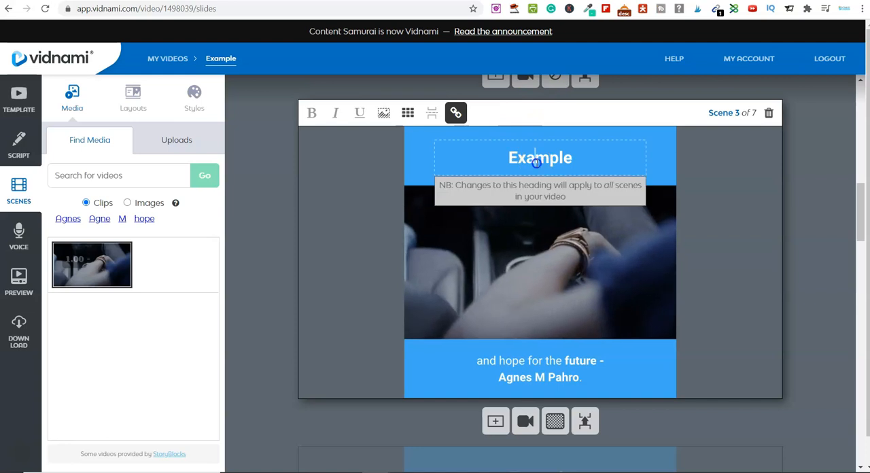
- Replace the "Example" heading in scene 3 with the copied text "tharavadurestaurants"
double_click(537, 163)
click(537, 162)
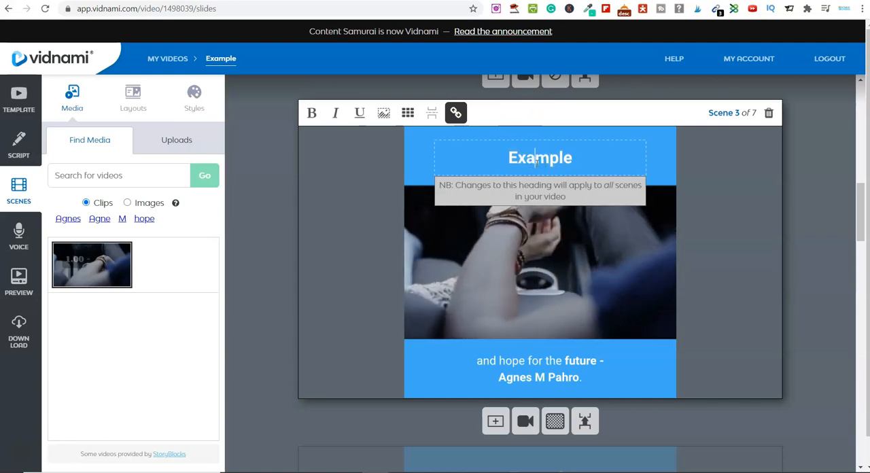
double_click(545, 157)
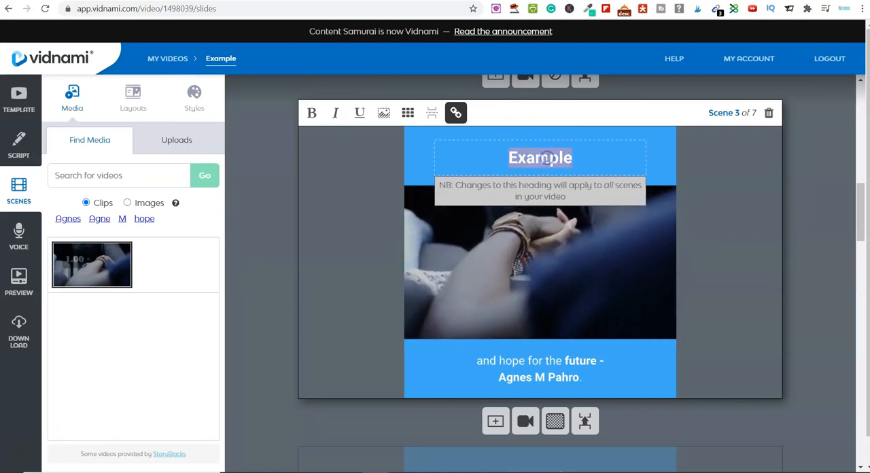
key(ctrl+v)
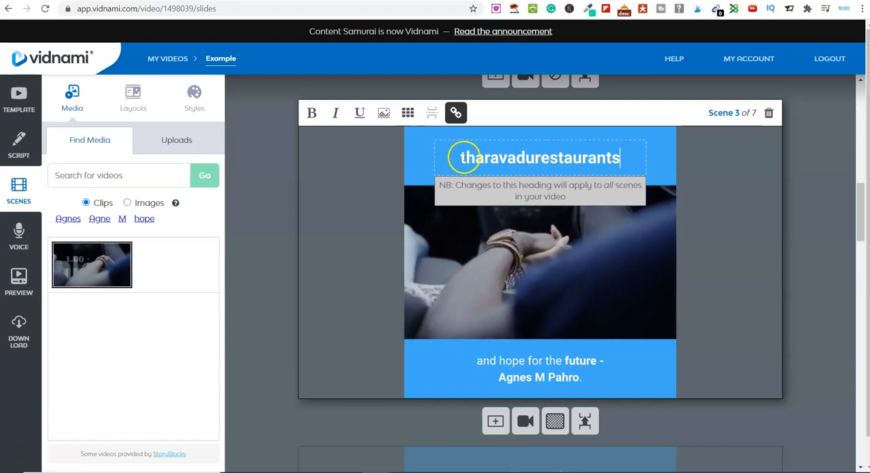
- Correct the pasted heading's capitals and spacing so it reads "Tharavadu Restaurants"
text(T)
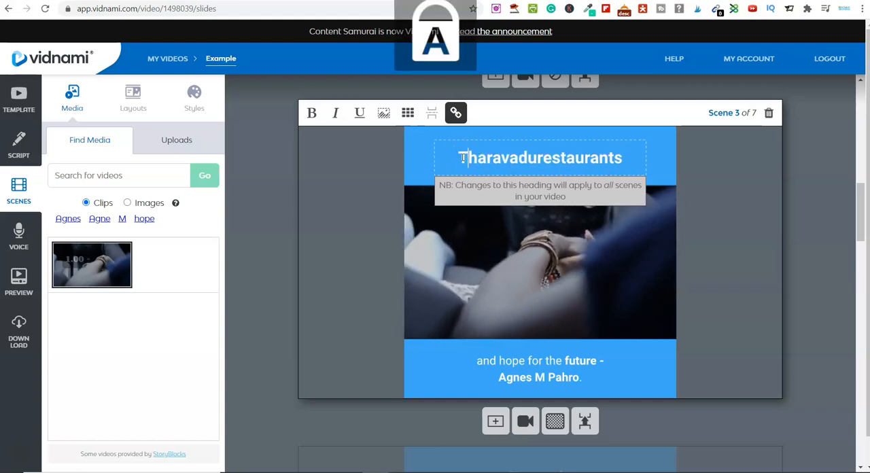
click(537, 157)
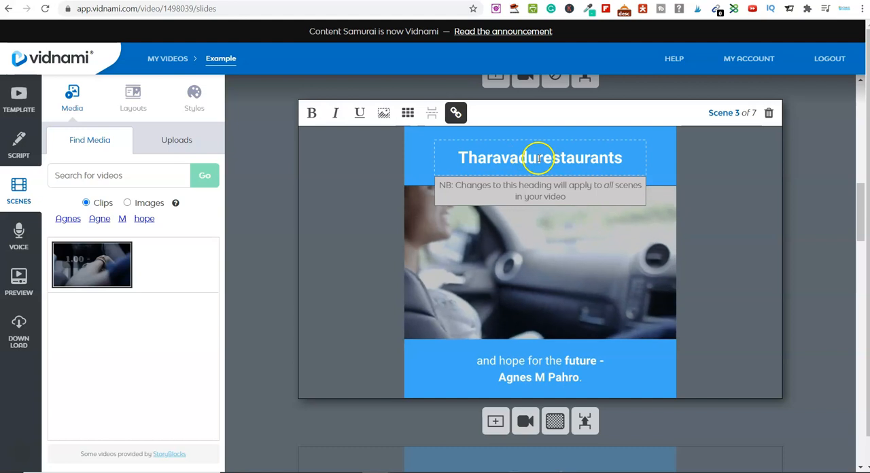
click(548, 158)
key(BackSpace)
text(R)
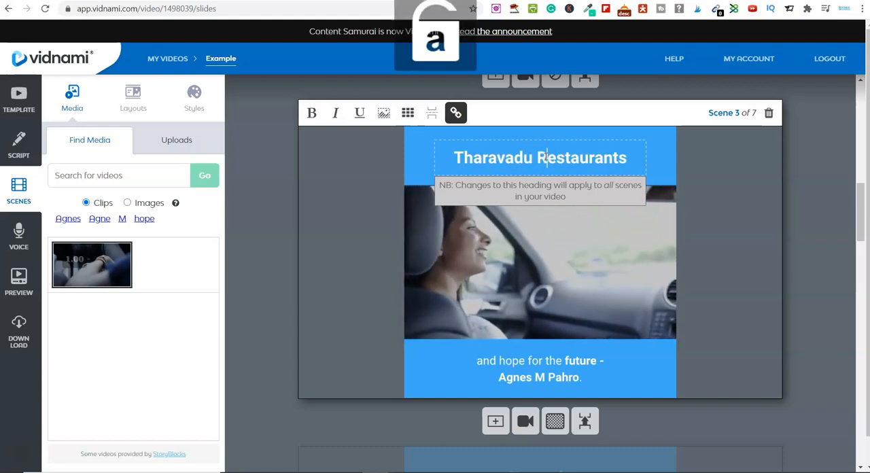
click(751, 242)
- Check the new heading on the other scenes and examine the text and layout options for scene 1's caption
scroll(803, 259, down, 5)
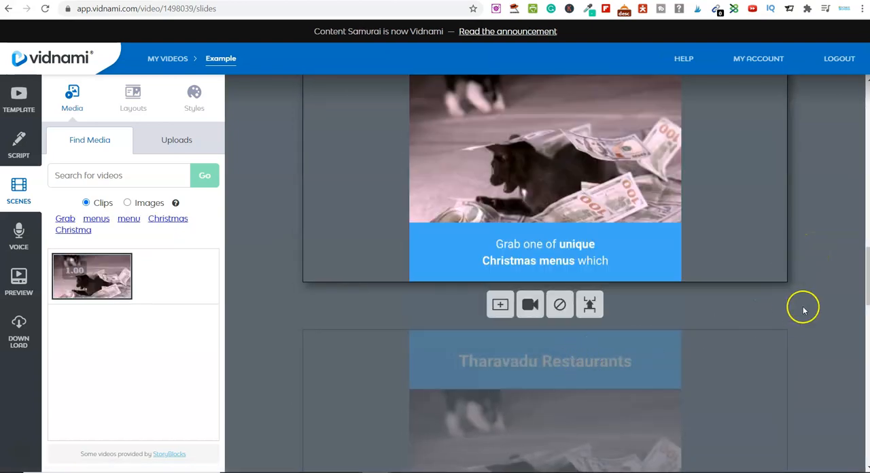
scroll(809, 310, up, 3)
scroll(810, 310, up, 15)
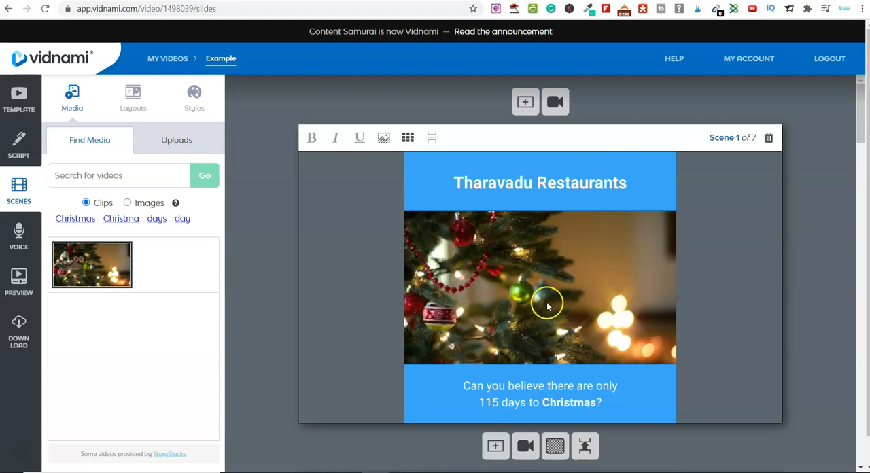
mouse_move(79, 254)
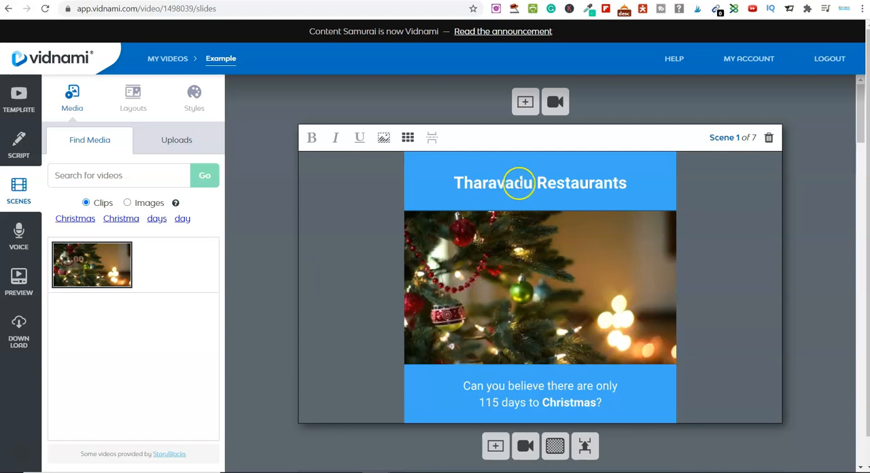
click(534, 385)
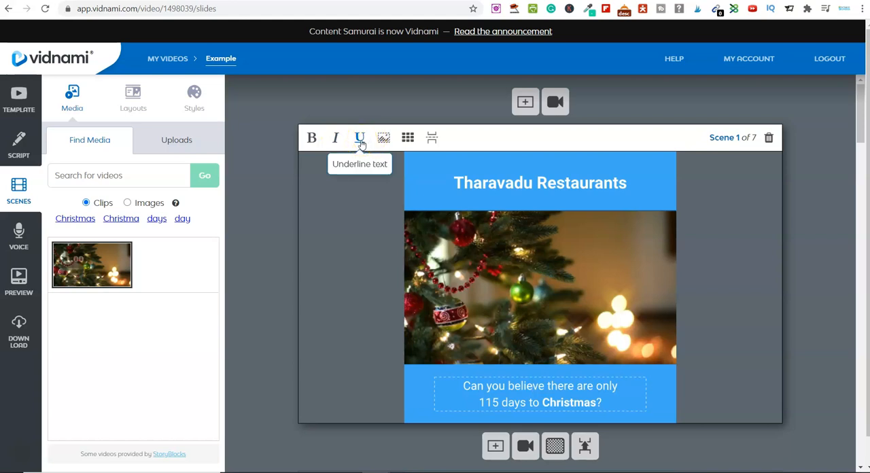
click(408, 139)
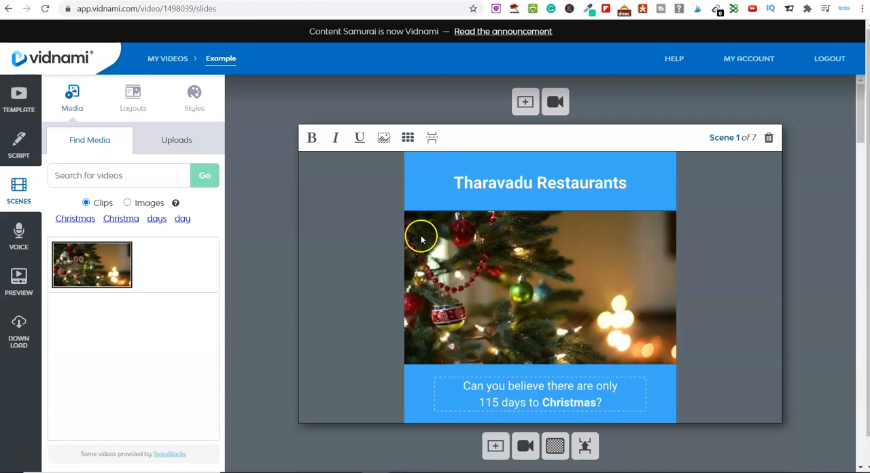
- Switch scene 2's media search to images, search for "courage" and browse the pictures
scroll(815, 300, down, 1)
scroll(815, 299, down, 5)
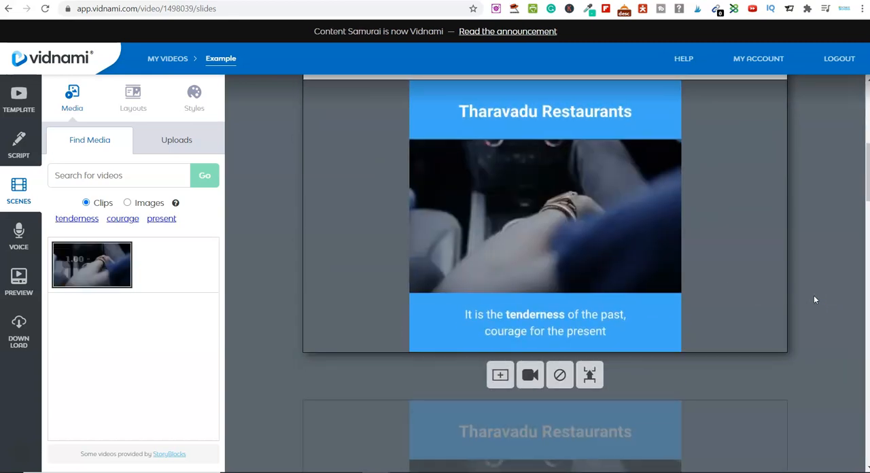
click(511, 194)
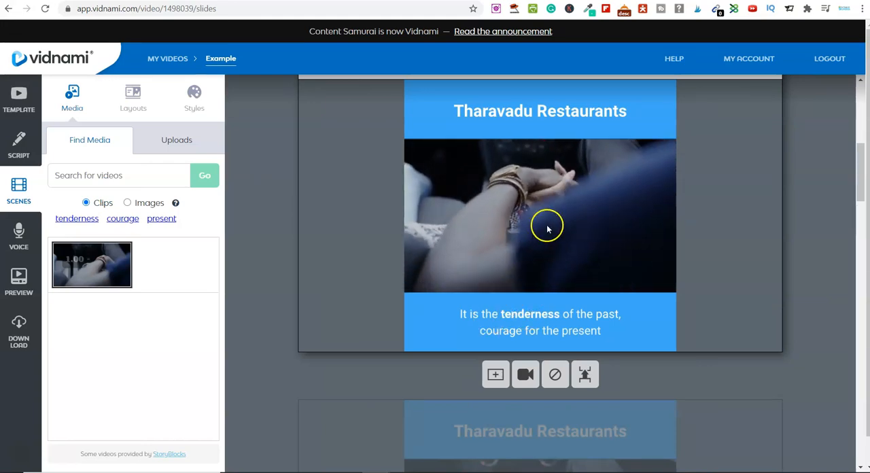
click(127, 203)
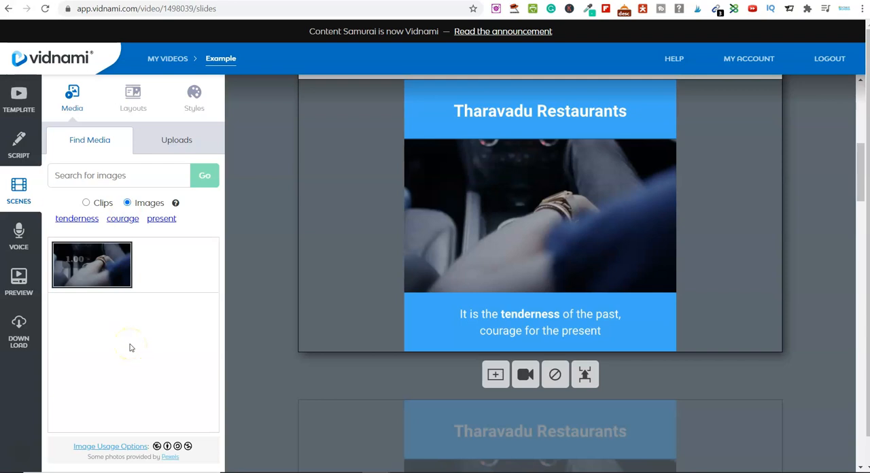
click(123, 219)
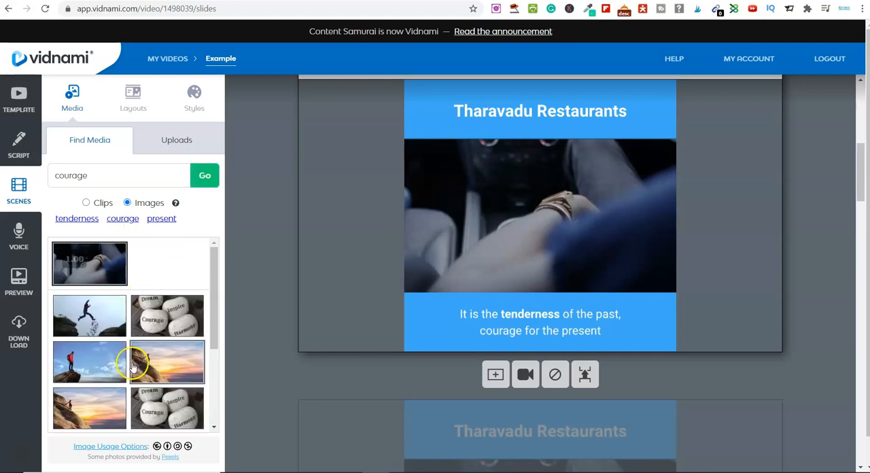
scroll(133, 367, down, 3)
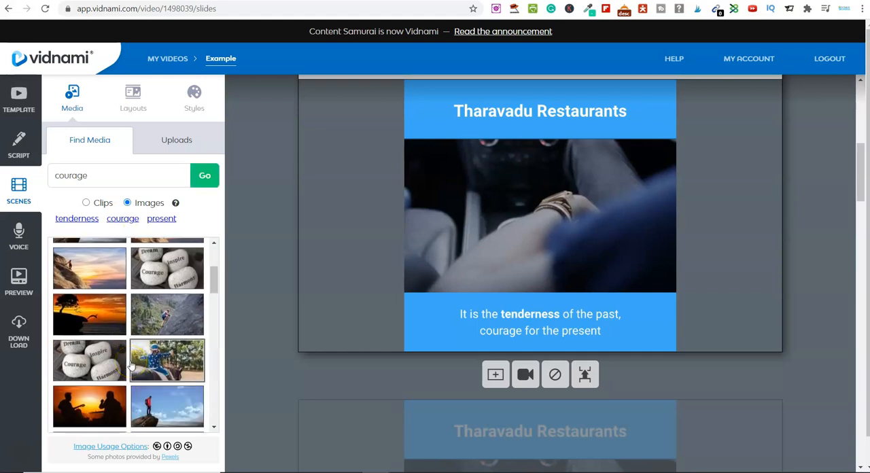
scroll(125, 318, down, 2)
scroll(129, 326, down, 5)
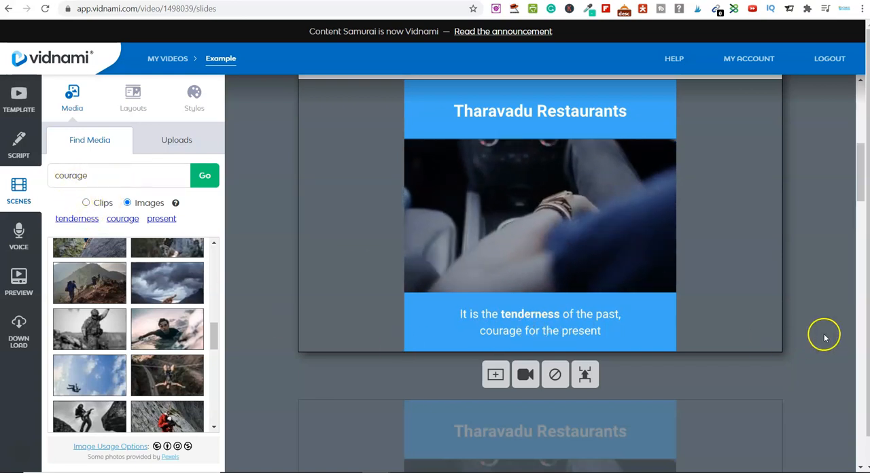
- Search images for "leeds" and replace scene 5's cat clip with the picture of the glass-roofed shopping arcade
scroll(823, 334, down, 3)
scroll(825, 334, down, 5)
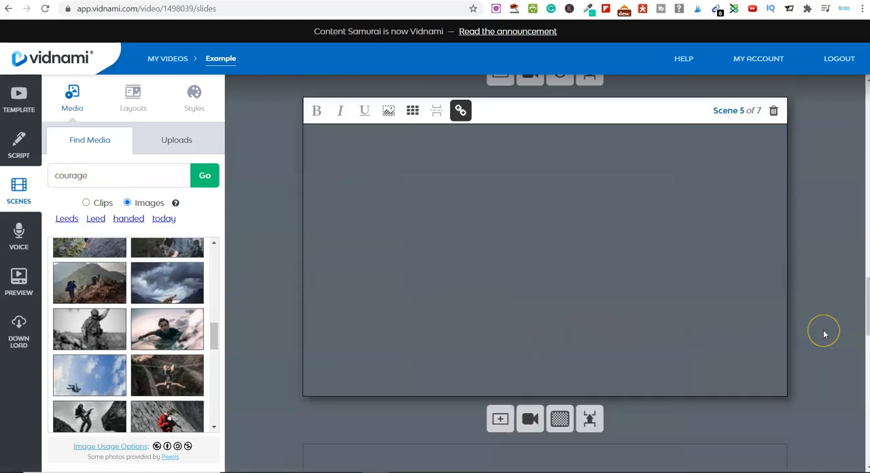
scroll(825, 333, down, 1)
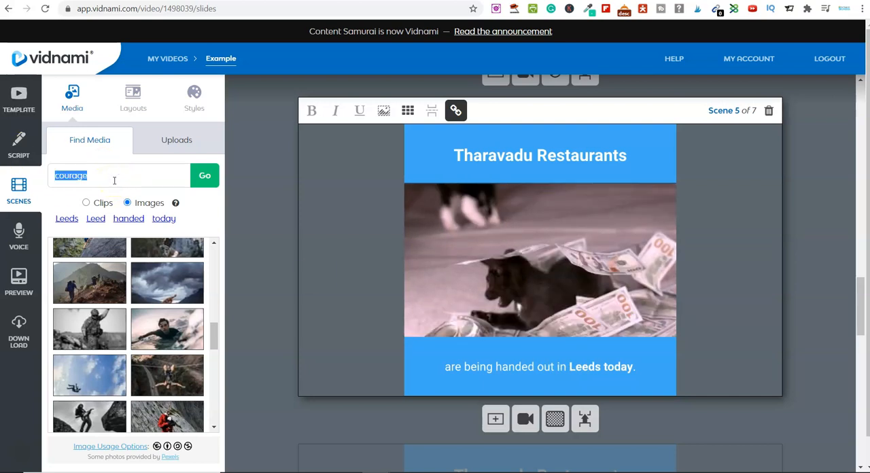
text(ds)
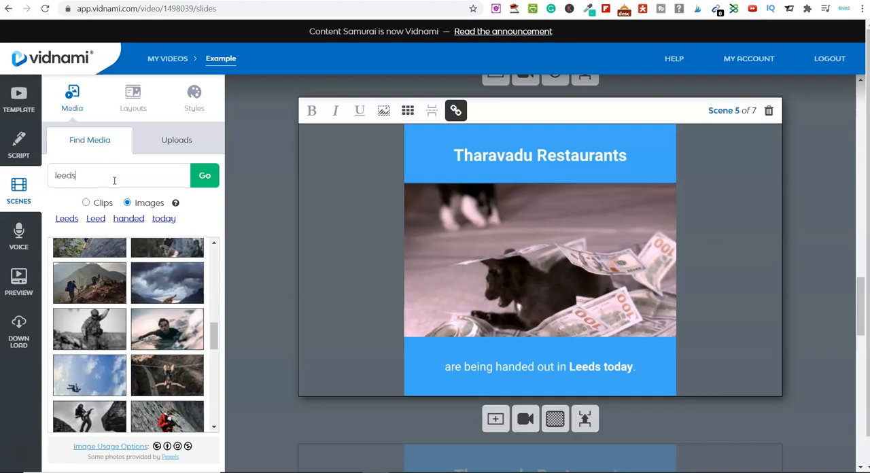
click(204, 176)
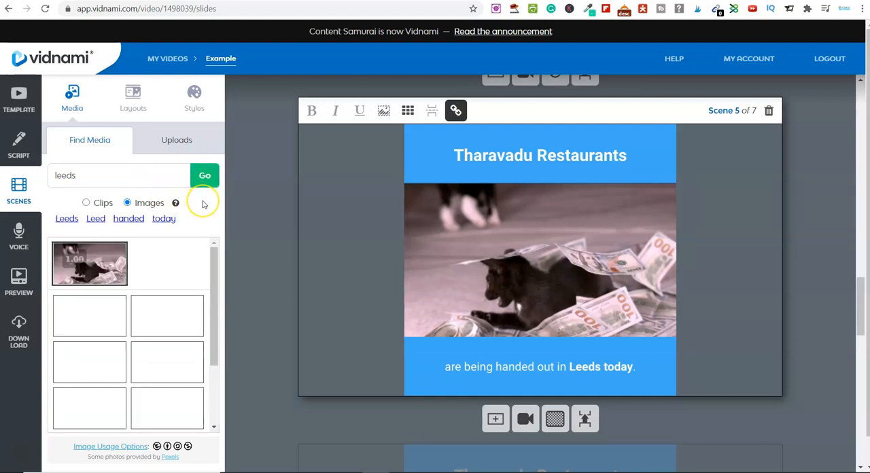
click(100, 416)
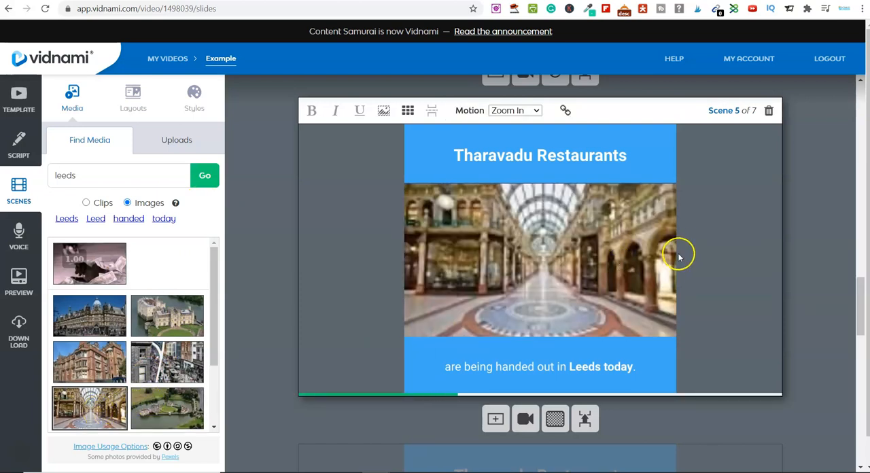
- Correct the typo "tour" in scene 6's caption so it reads "Please reserve your table"
scroll(824, 276, down, 5)
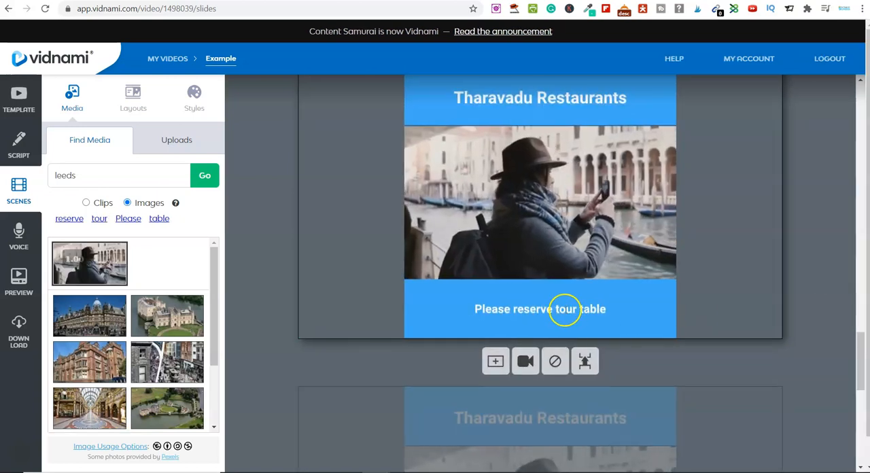
click(564, 309)
key(BackSpace)
text(y)
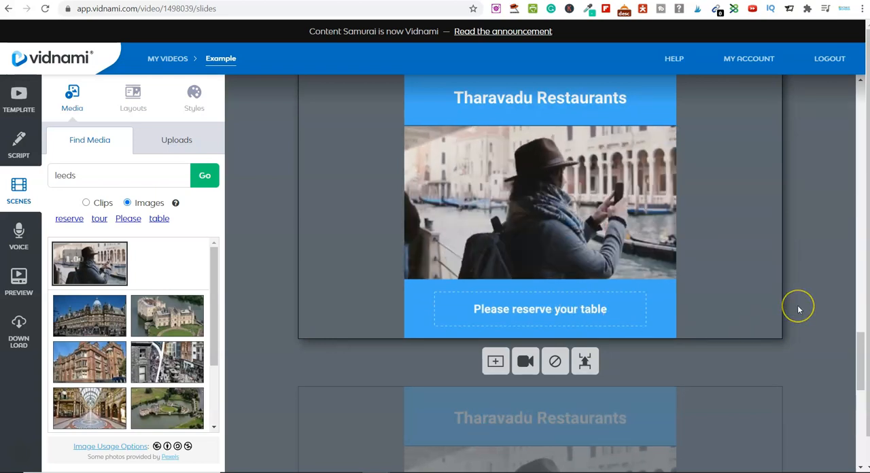
- Check the caption of the last scene and proceed to adding a voice track to the video
scroll(798, 310, down, 7)
scroll(807, 306, up, 1)
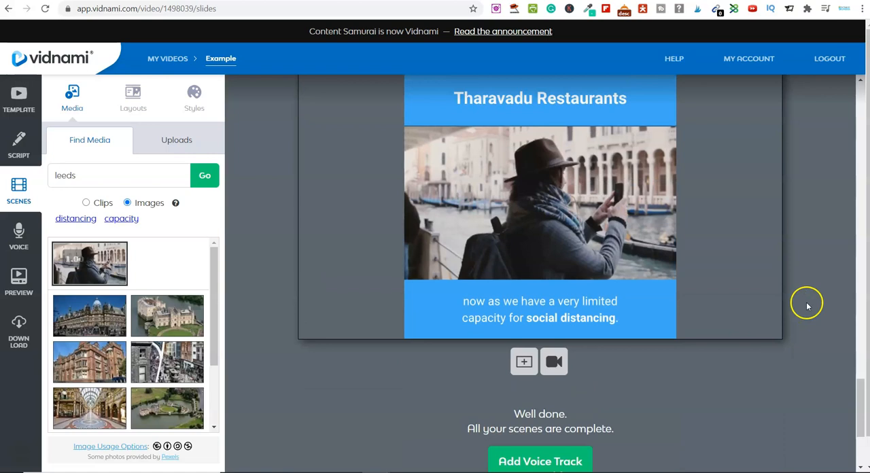
click(598, 323)
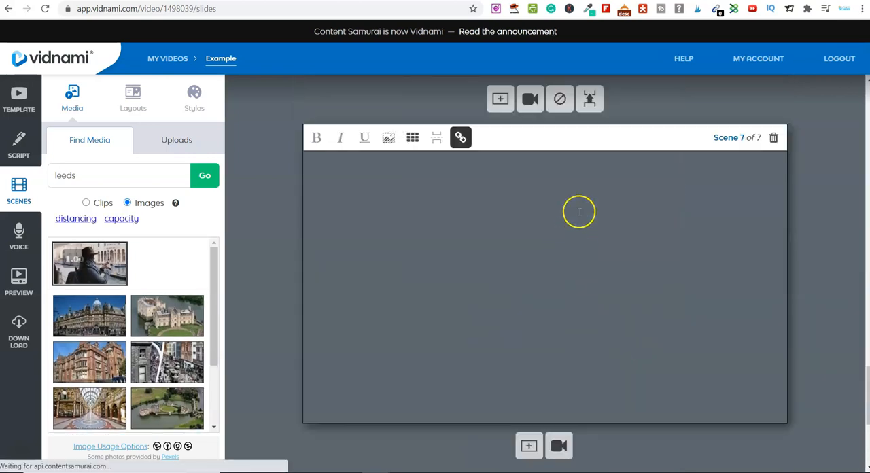
scroll(822, 272, down, 4)
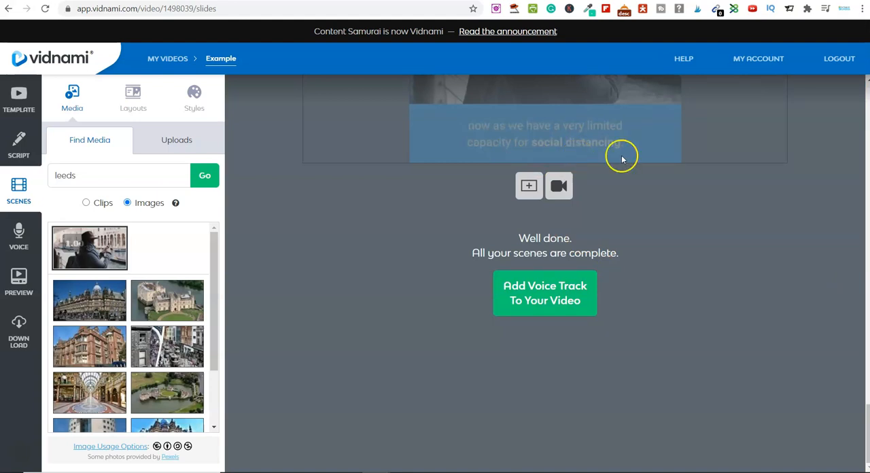
scroll(557, 398, up, 4)
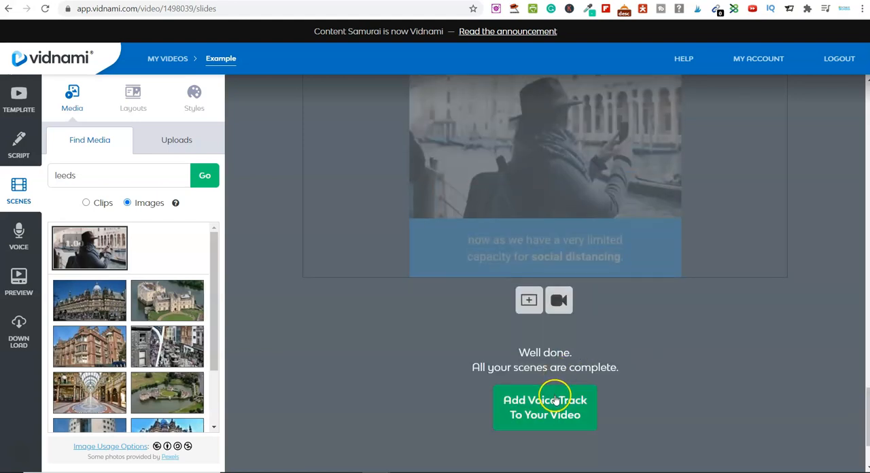
scroll(579, 409, down, 4)
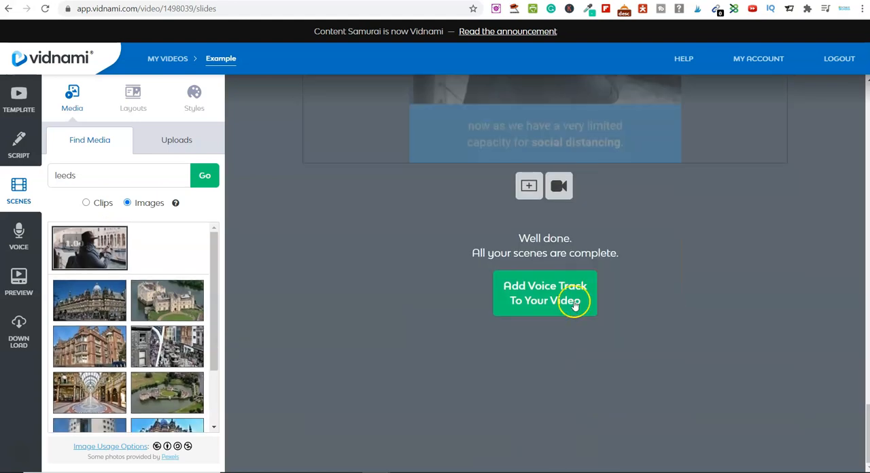
click(551, 297)
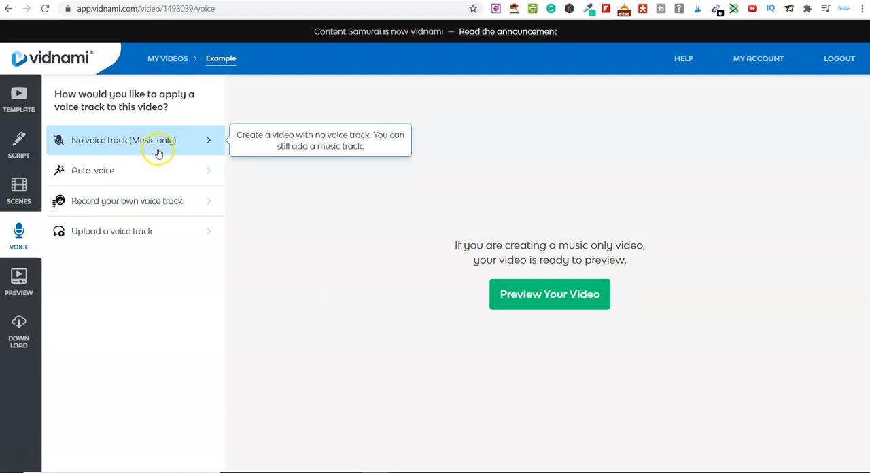
- Examine the automated voice styles offered for the video under Auto-voice
click(120, 176)
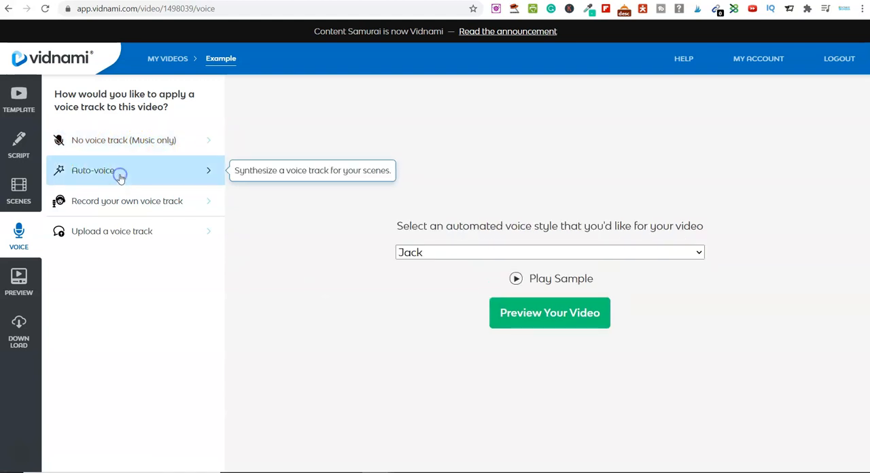
click(693, 253)
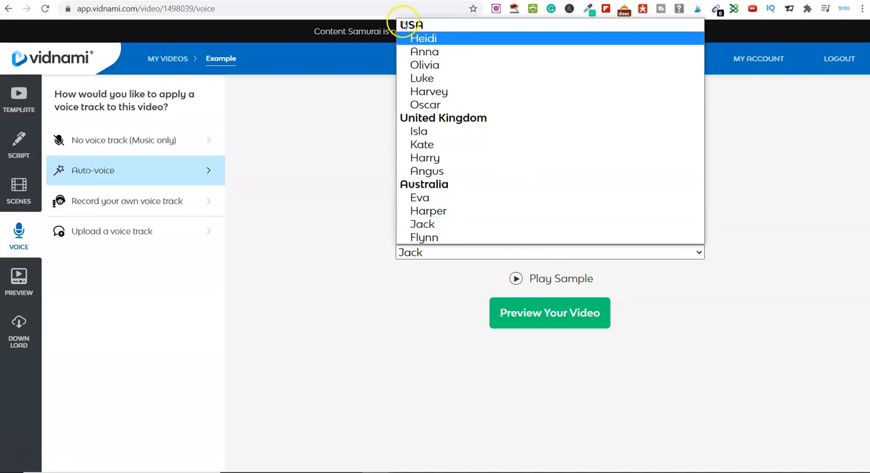
click(330, 277)
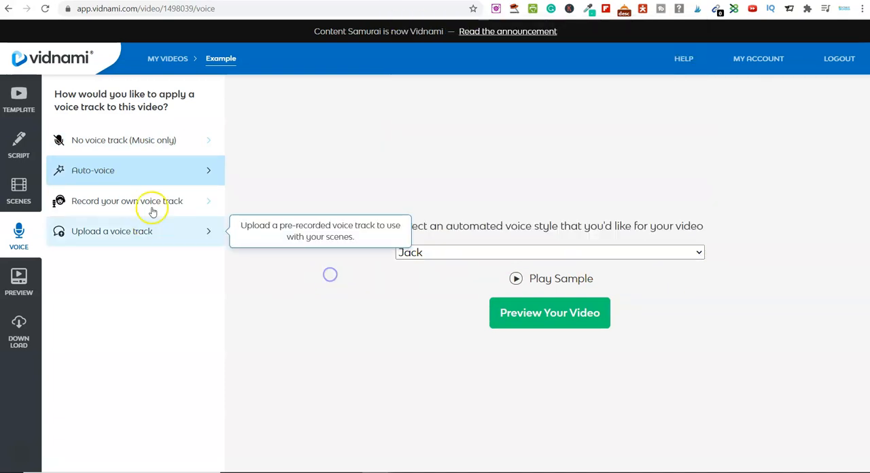
- Set the video to no voice track (music only) and play its preview
click(115, 143)
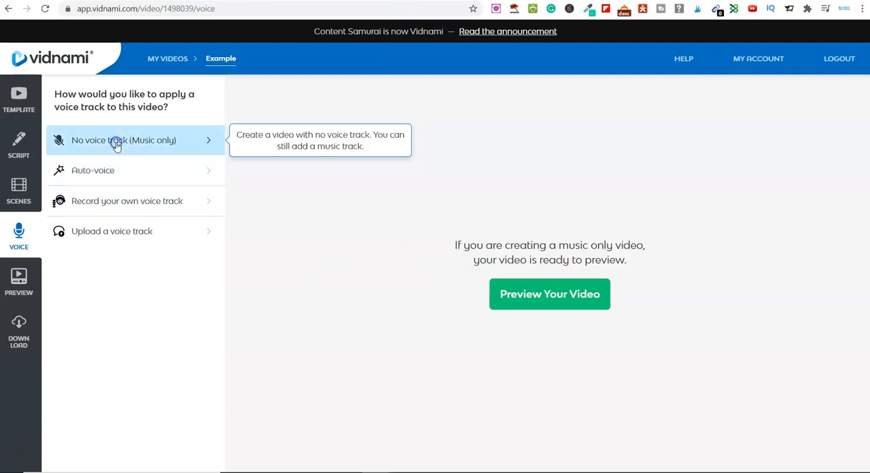
click(533, 301)
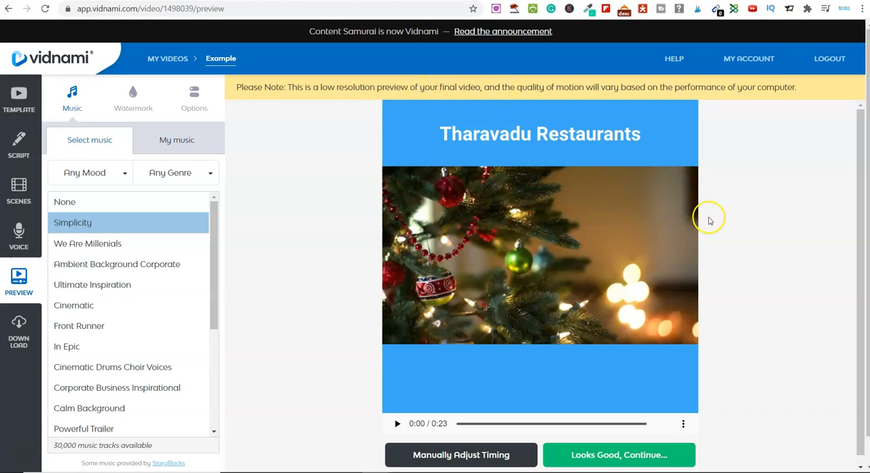
scroll(711, 228, down, 1)
click(398, 416)
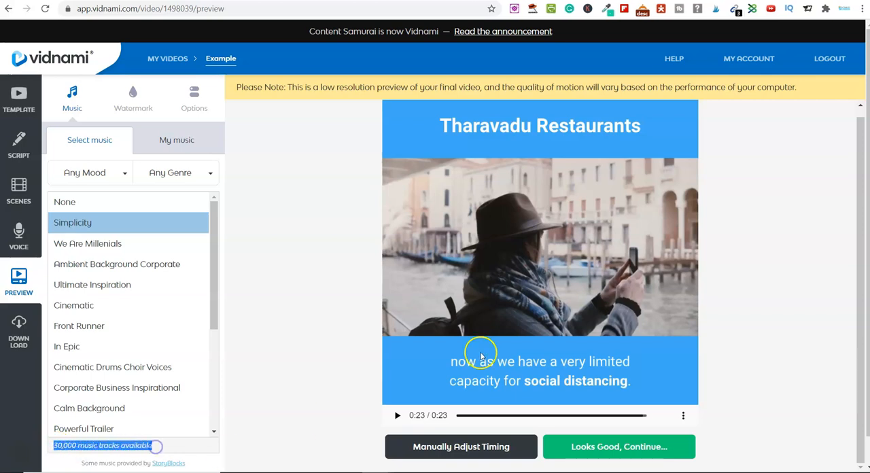
click(331, 356)
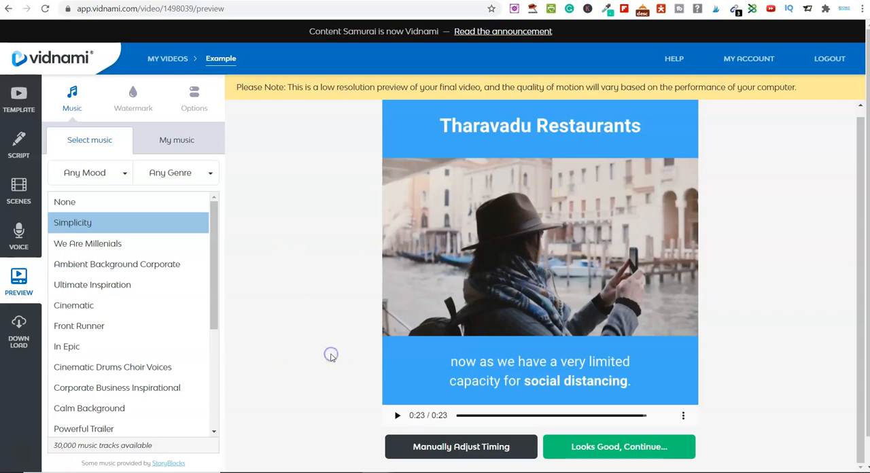
- Browse the watermark designs available for the video
click(133, 101)
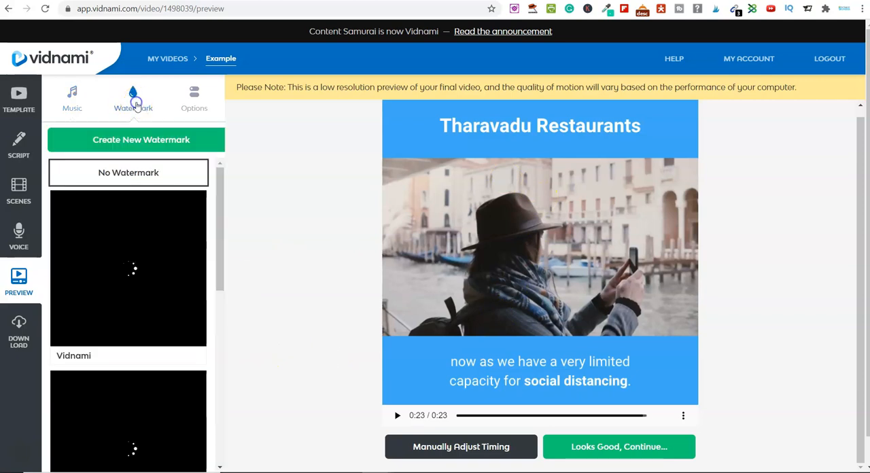
click(113, 312)
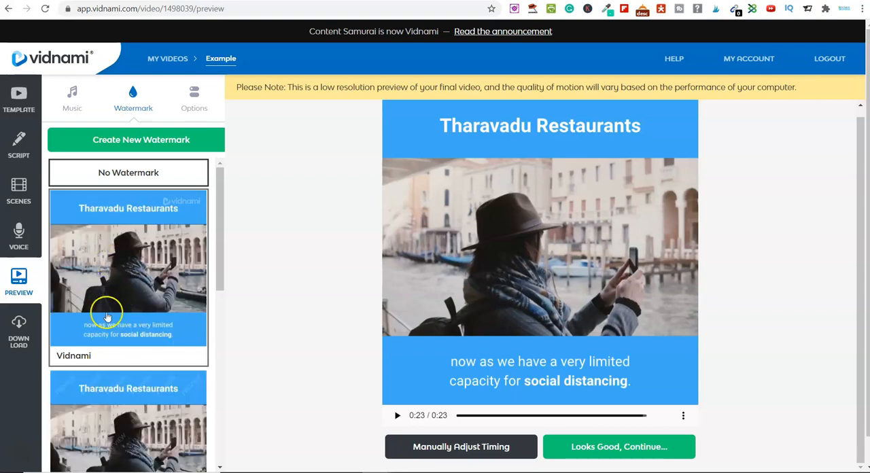
scroll(133, 291, down, 1)
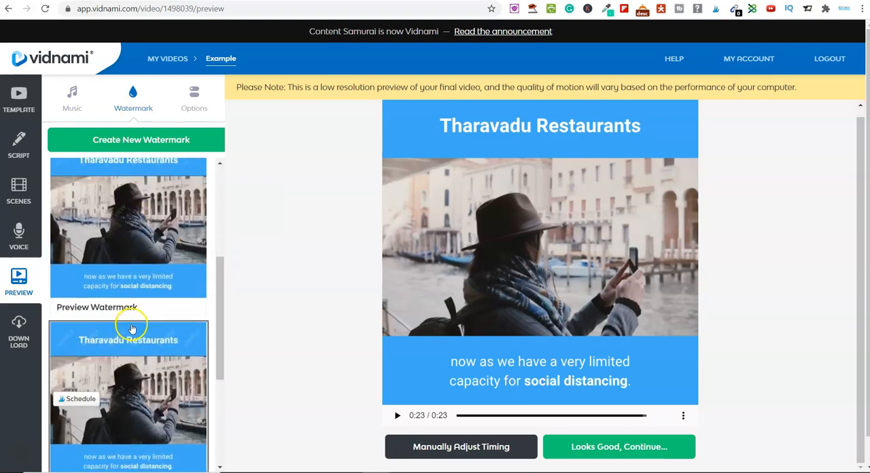
scroll(130, 316, down, 2)
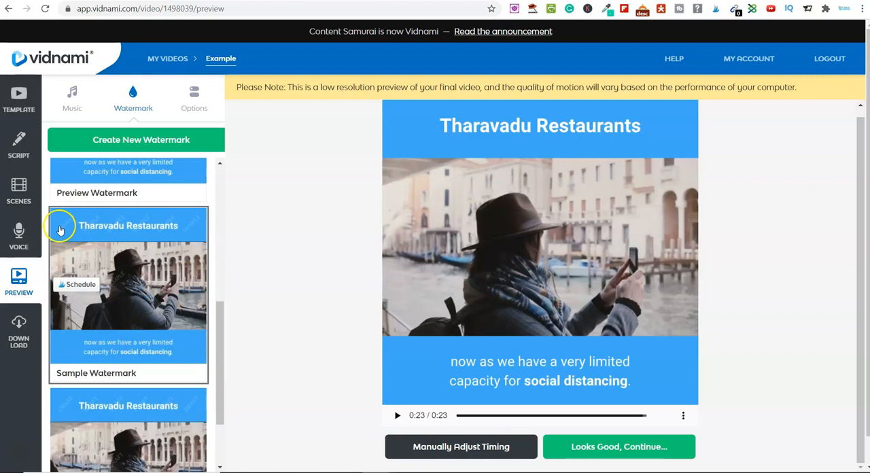
scroll(107, 340, down, 2)
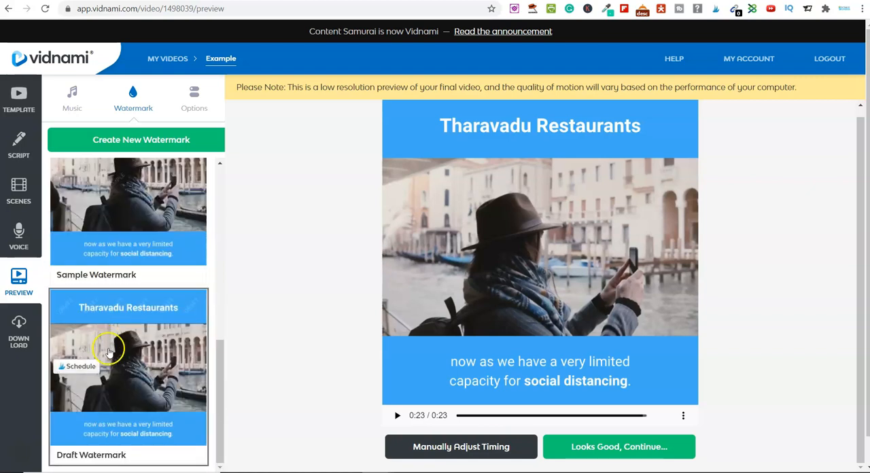
scroll(109, 367, down, 1)
scroll(113, 390, up, 5)
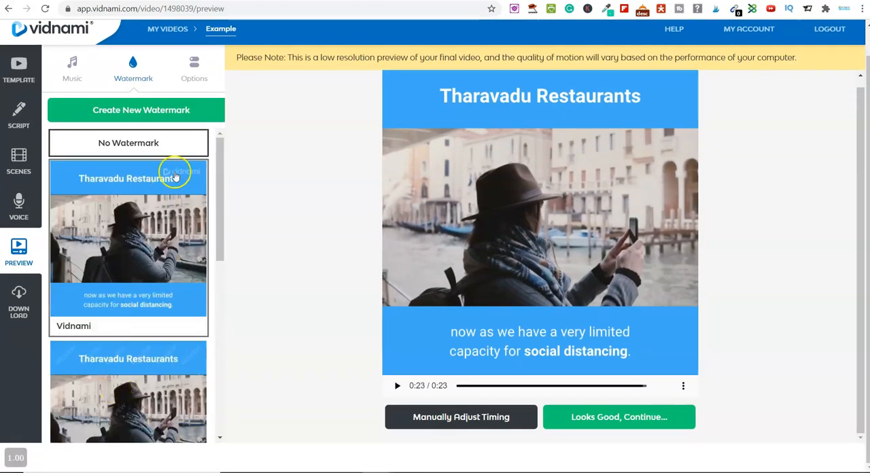
- Check the scene timing and music volume options, and accept the preview to continue to the download stage
click(197, 70)
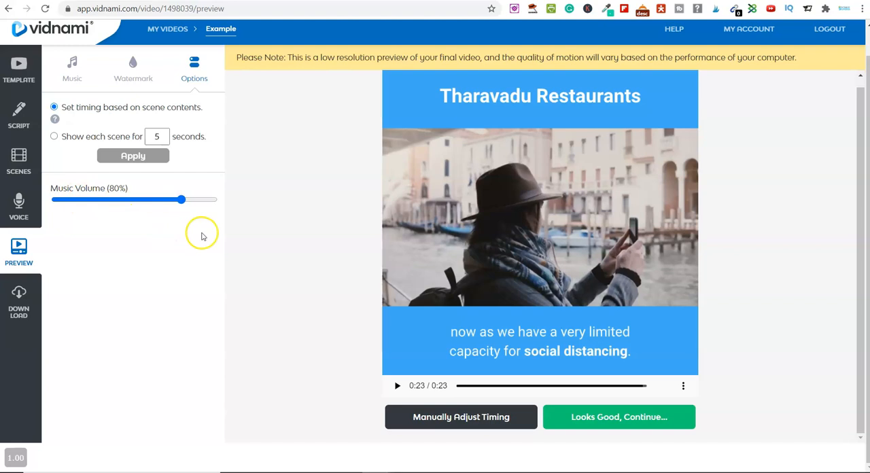
scroll(306, 324, up, 1)
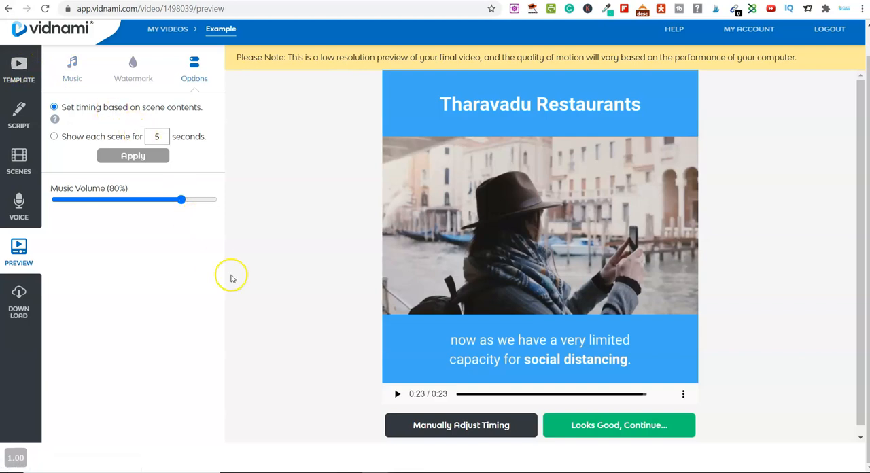
click(621, 434)
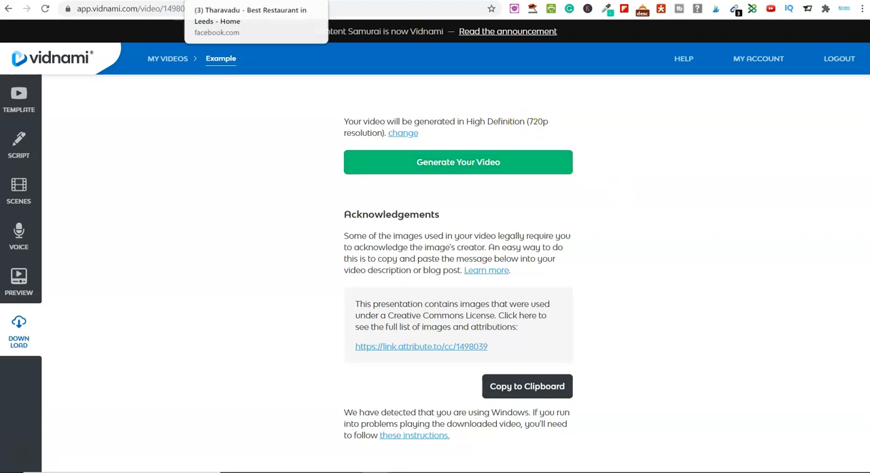
- Switch to the restaurant's Facebook page and review the original Christmas menu post
click(225, 1)
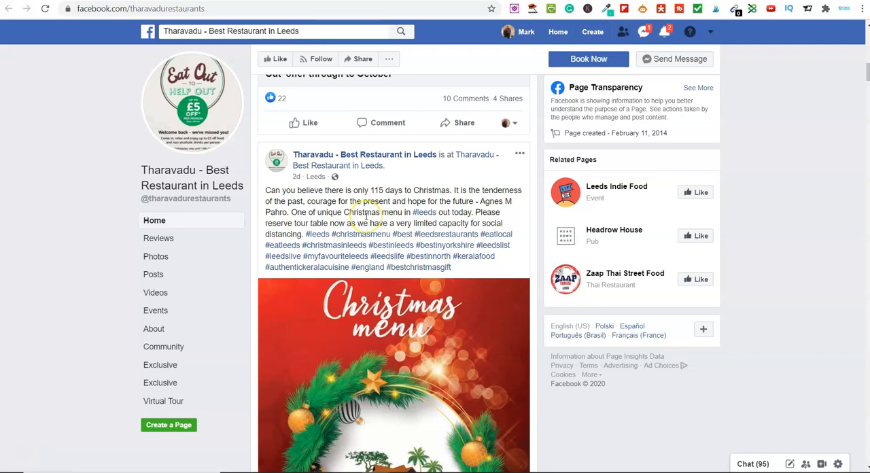
scroll(39, 434, up, 1)
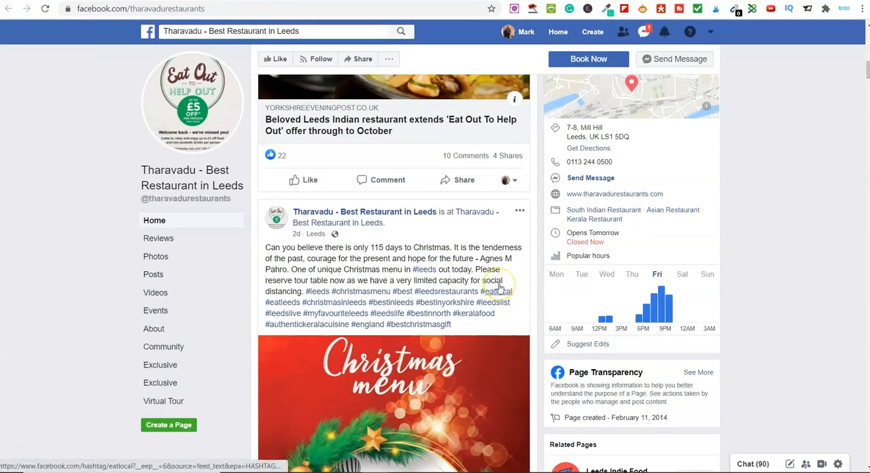
scroll(499, 287, down, 2)
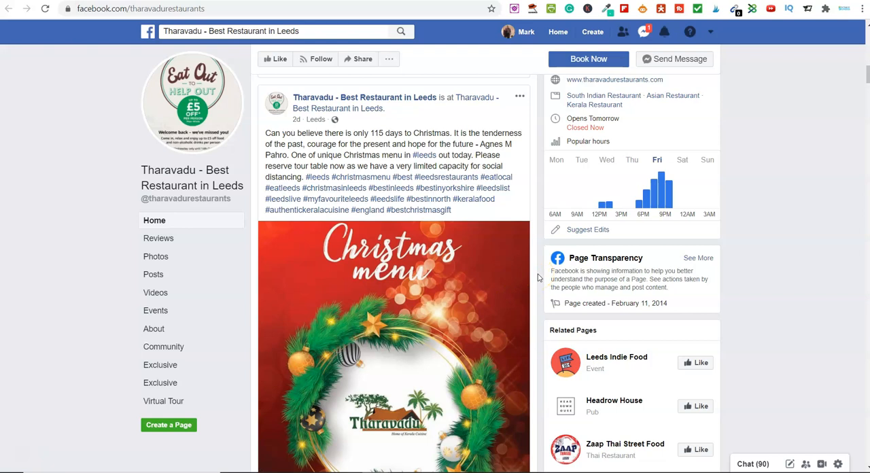
scroll(537, 278, down, 2)
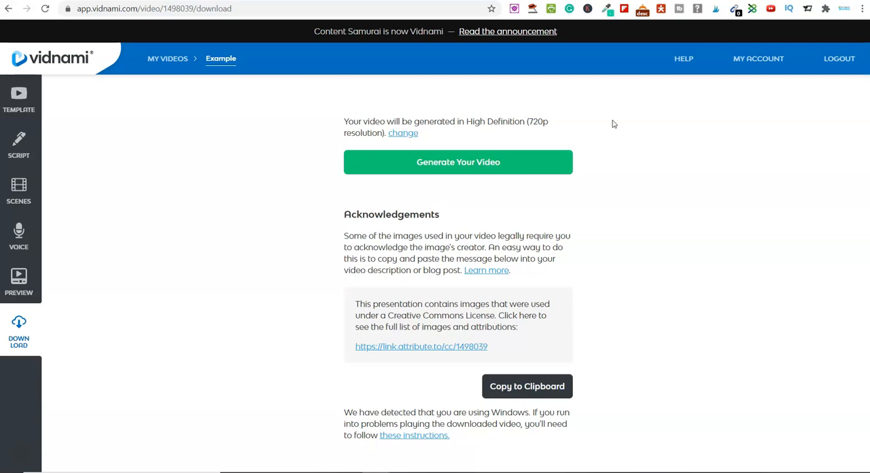
- Read the Vidnami launch offer page down to its deadline and check today's date in the system calendar
click(615, 117)
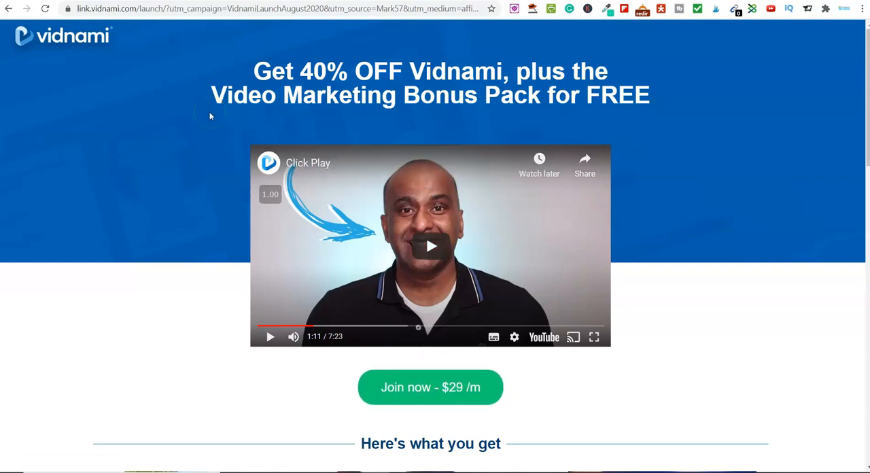
click(173, 68)
click(77, 38)
scroll(402, 320, down, 15)
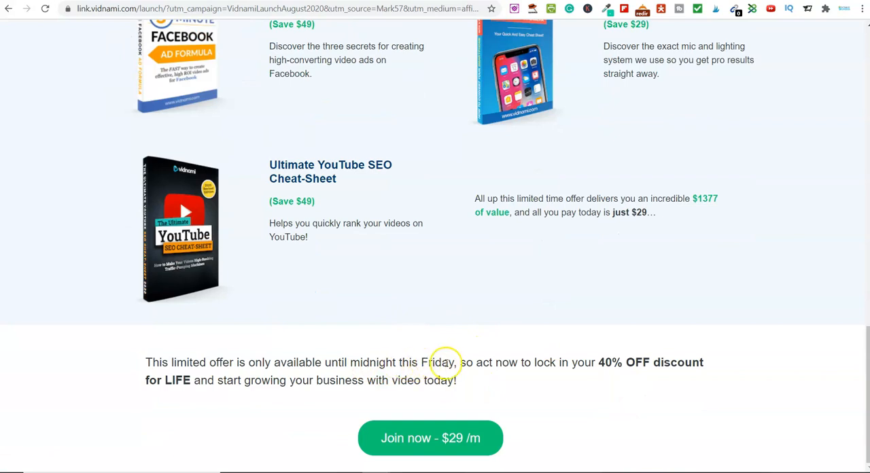
mouse_move(813, 441)
click(822, 465)
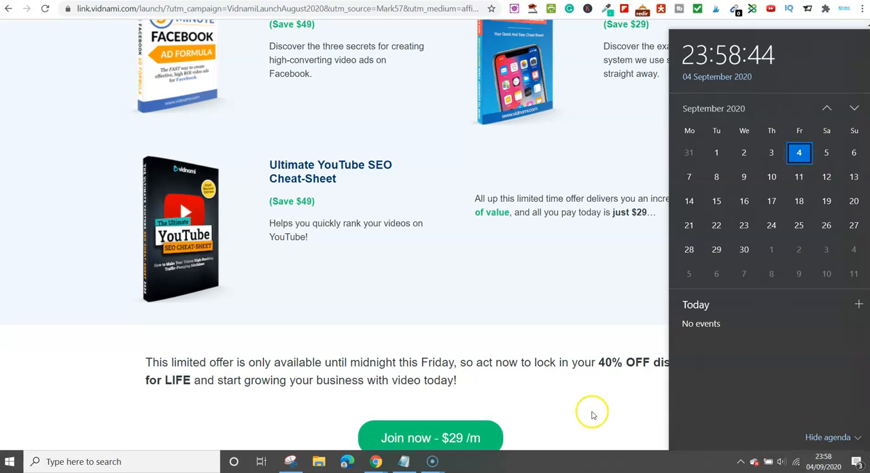
click(582, 401)
- Examine the offer's monthly price and the discount, video clip and music benefits under "Here's what you get"
scroll(476, 350, up, 5)
scroll(443, 330, up, 10)
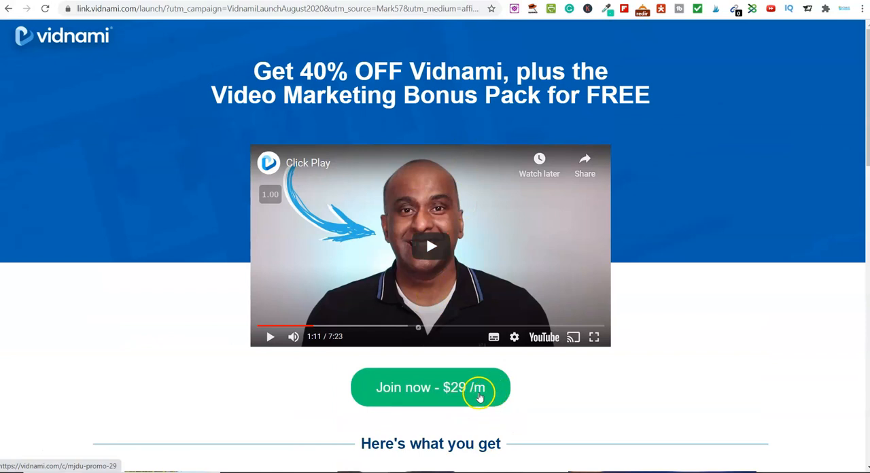
scroll(476, 384, down, 3)
scroll(320, 349, down, 1)
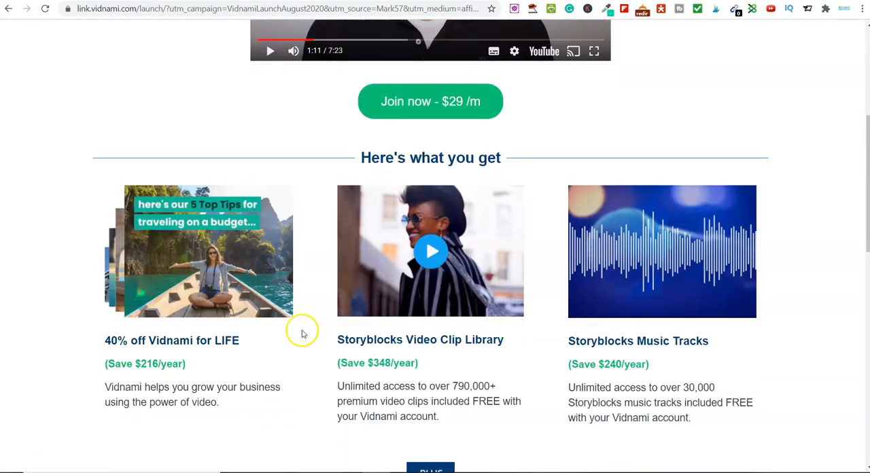
drag(137, 363, 202, 365)
click(203, 365)
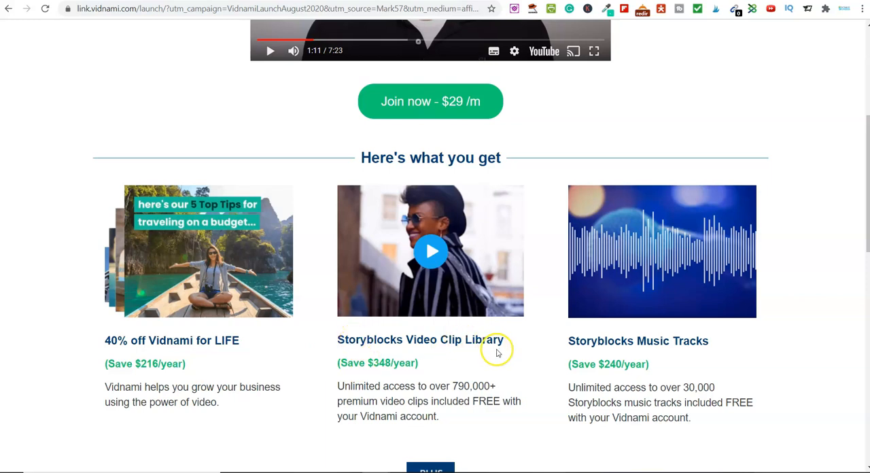
drag(453, 386, 429, 403)
click(429, 403)
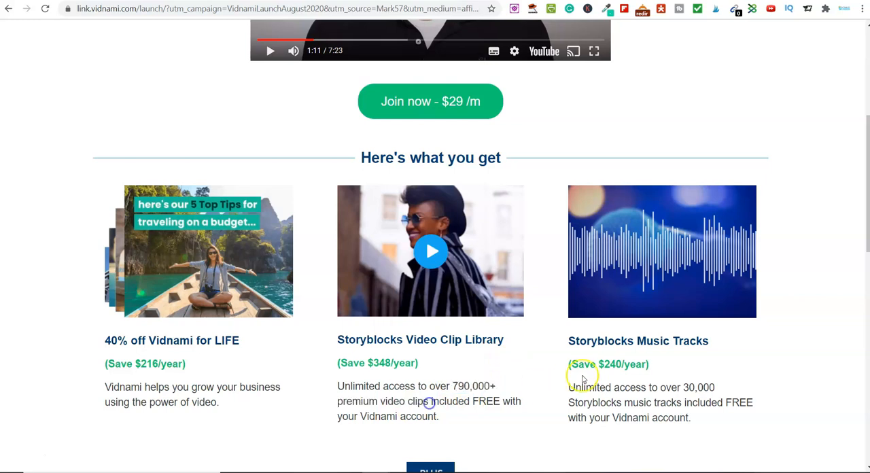
- Read the Storyblocks Music Tracks benefit and the description of the Ultimate Video Traffic Blueprint Pack bonus
scroll(578, 383, down, 2)
drag(642, 226, 721, 229)
click(721, 229)
scroll(695, 248, down, 2)
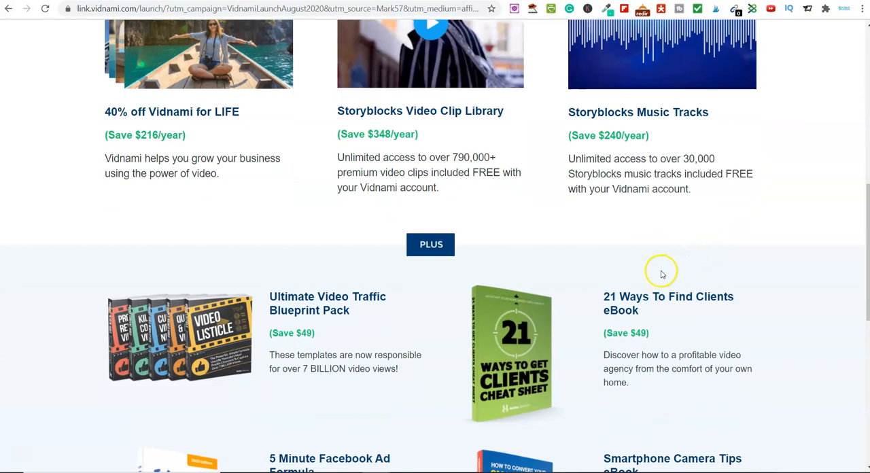
scroll(662, 275, down, 2)
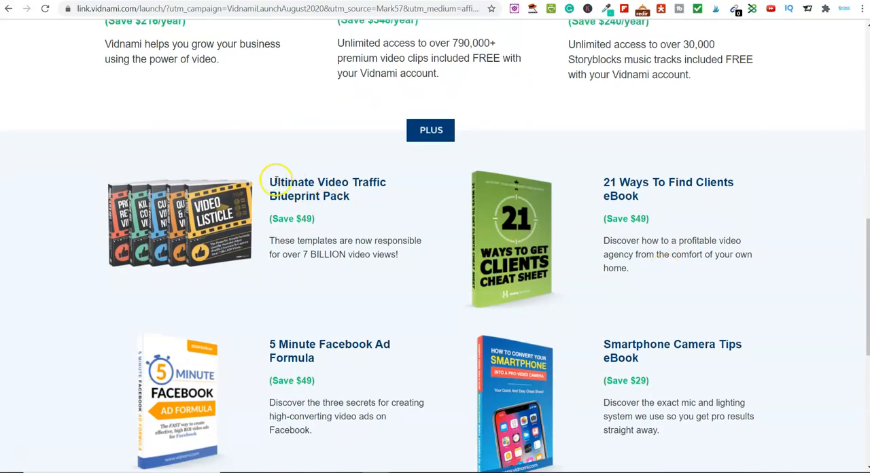
drag(267, 178, 387, 205)
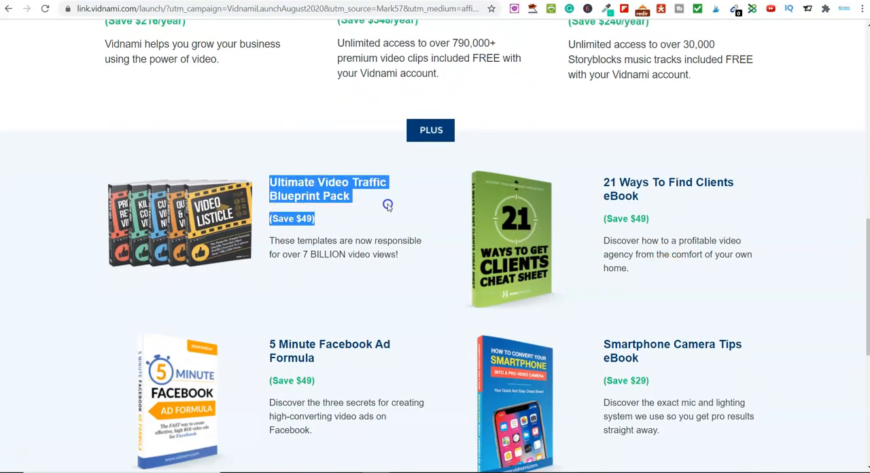
click(388, 205)
drag(298, 241, 411, 253)
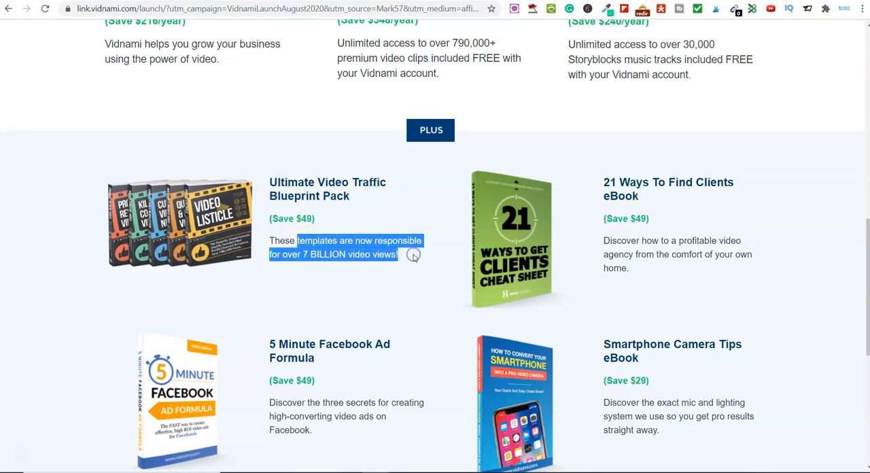
click(413, 257)
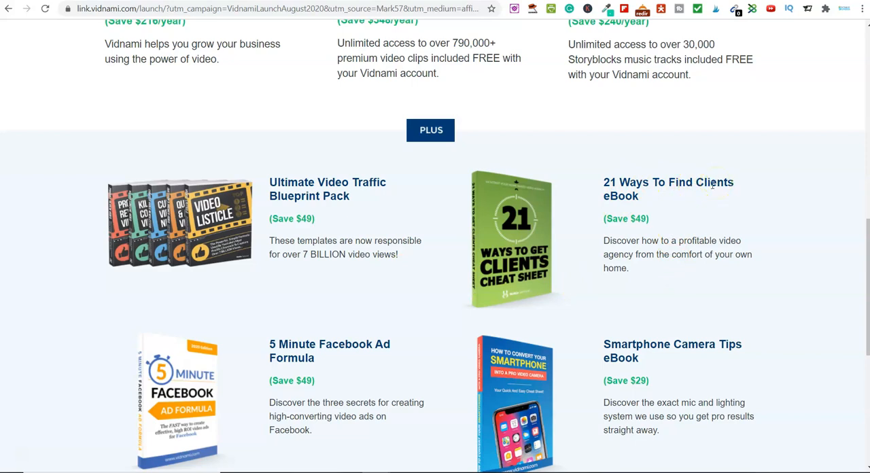
- Review the remaining eBook, Facebook ad and YouTube SEO bonuses and the closing offer terms, and return to the main benefits
scroll(660, 219, down, 3)
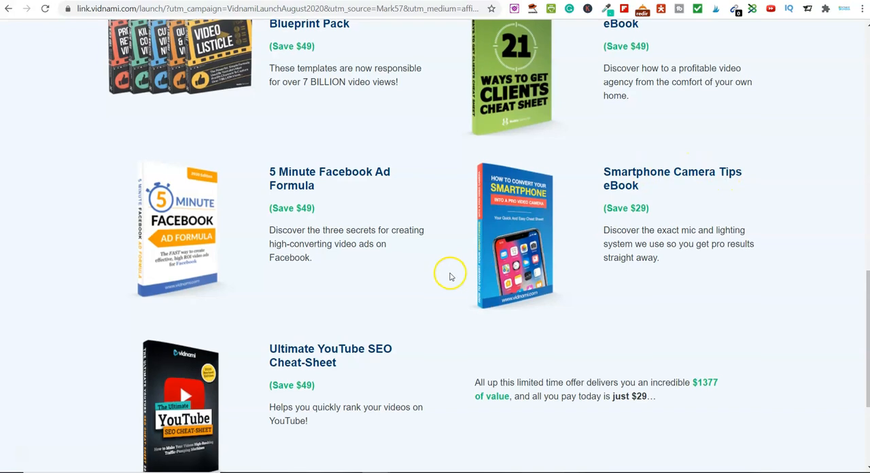
scroll(449, 274, down, 1)
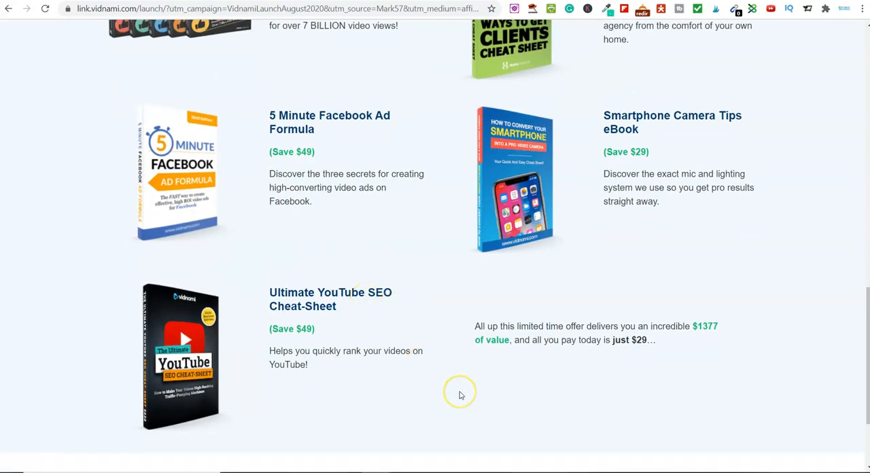
scroll(460, 396, up, 1)
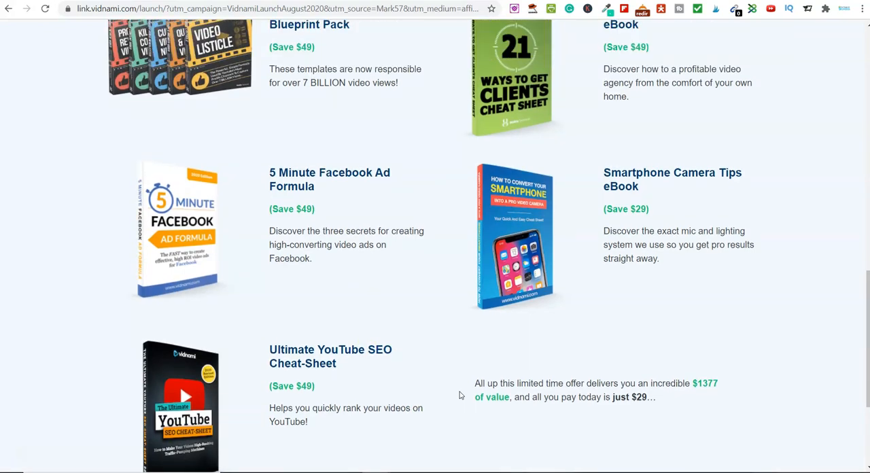
scroll(460, 396, down, 3)
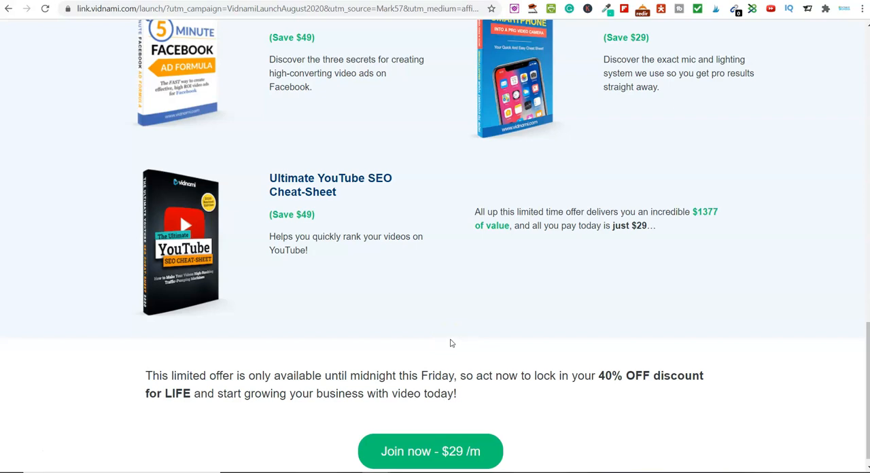
scroll(450, 344, up, 2)
scroll(450, 343, up, 1)
scroll(450, 342, up, 2)
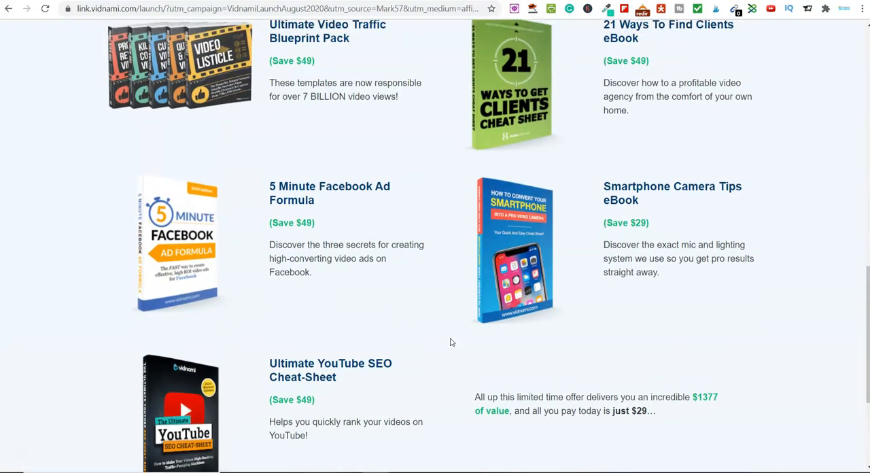
scroll(438, 331, up, 10)
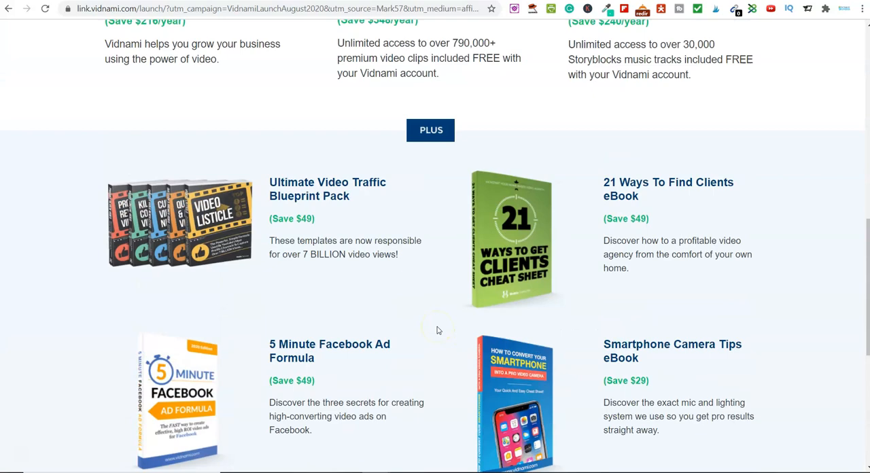
scroll(440, 330, down, 1)
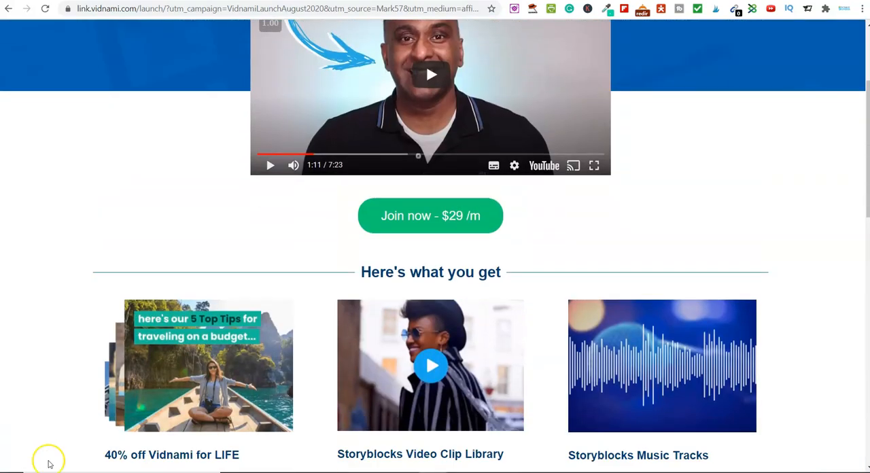